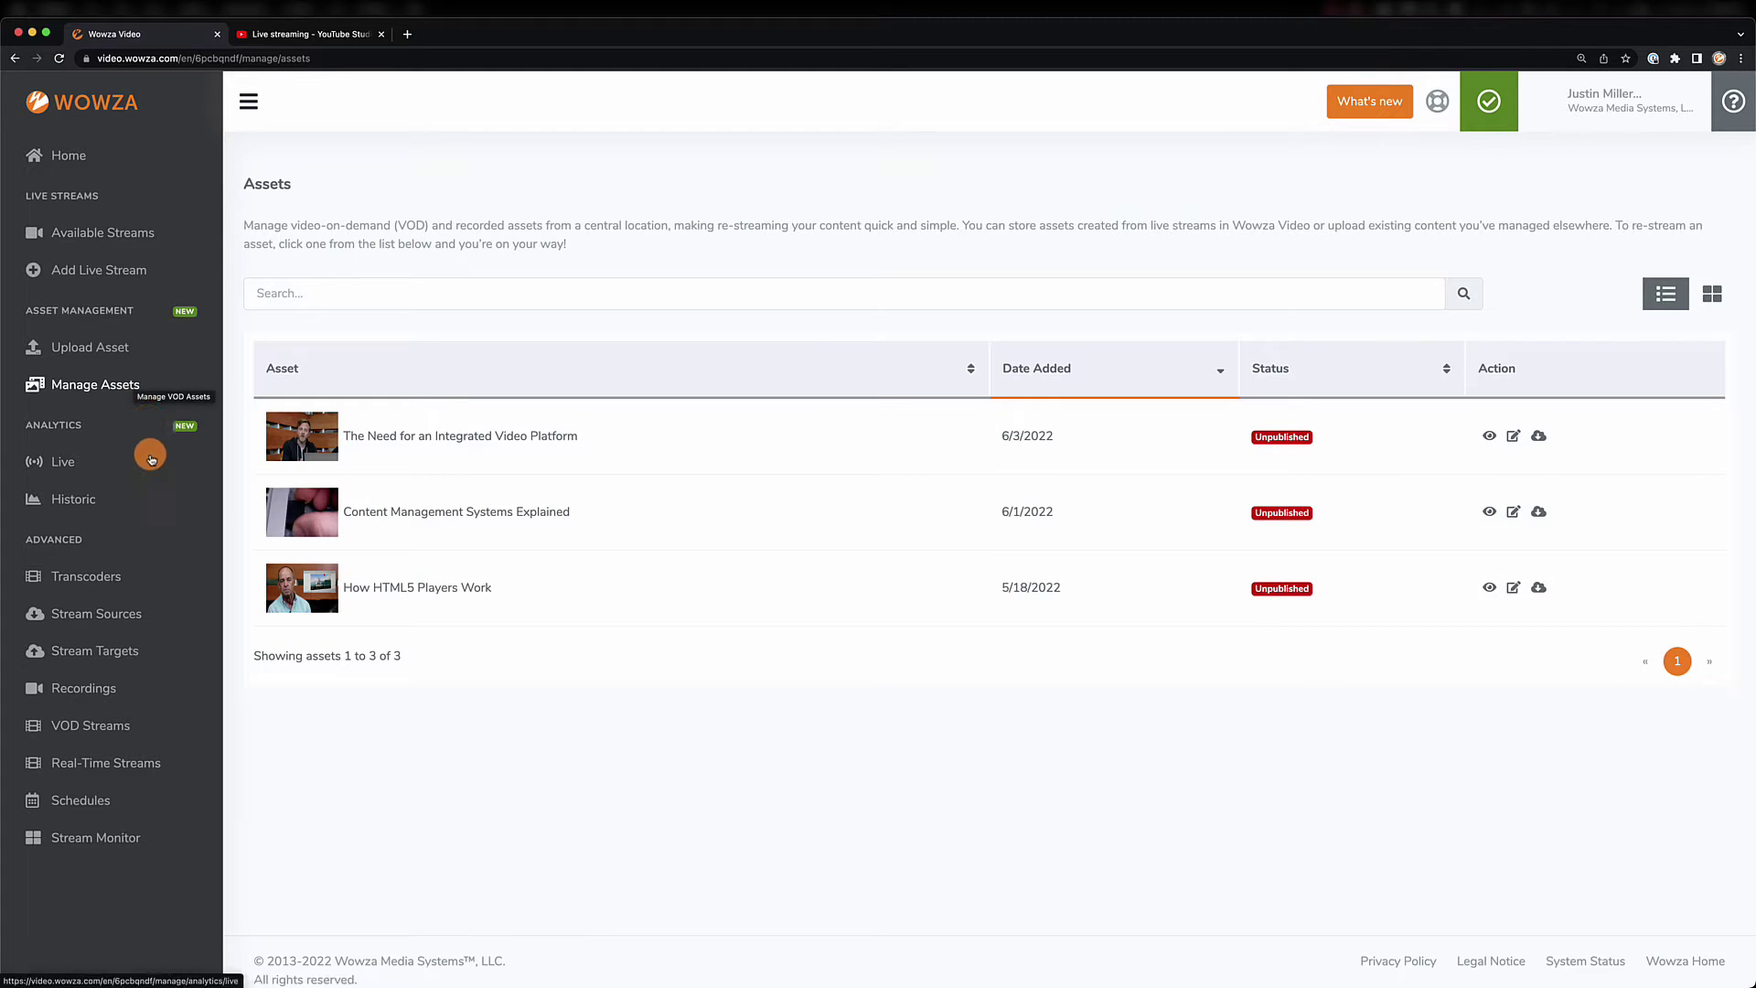
# - Go to the Stream Targets page and start adding a new target
pyautogui.click(91, 655)
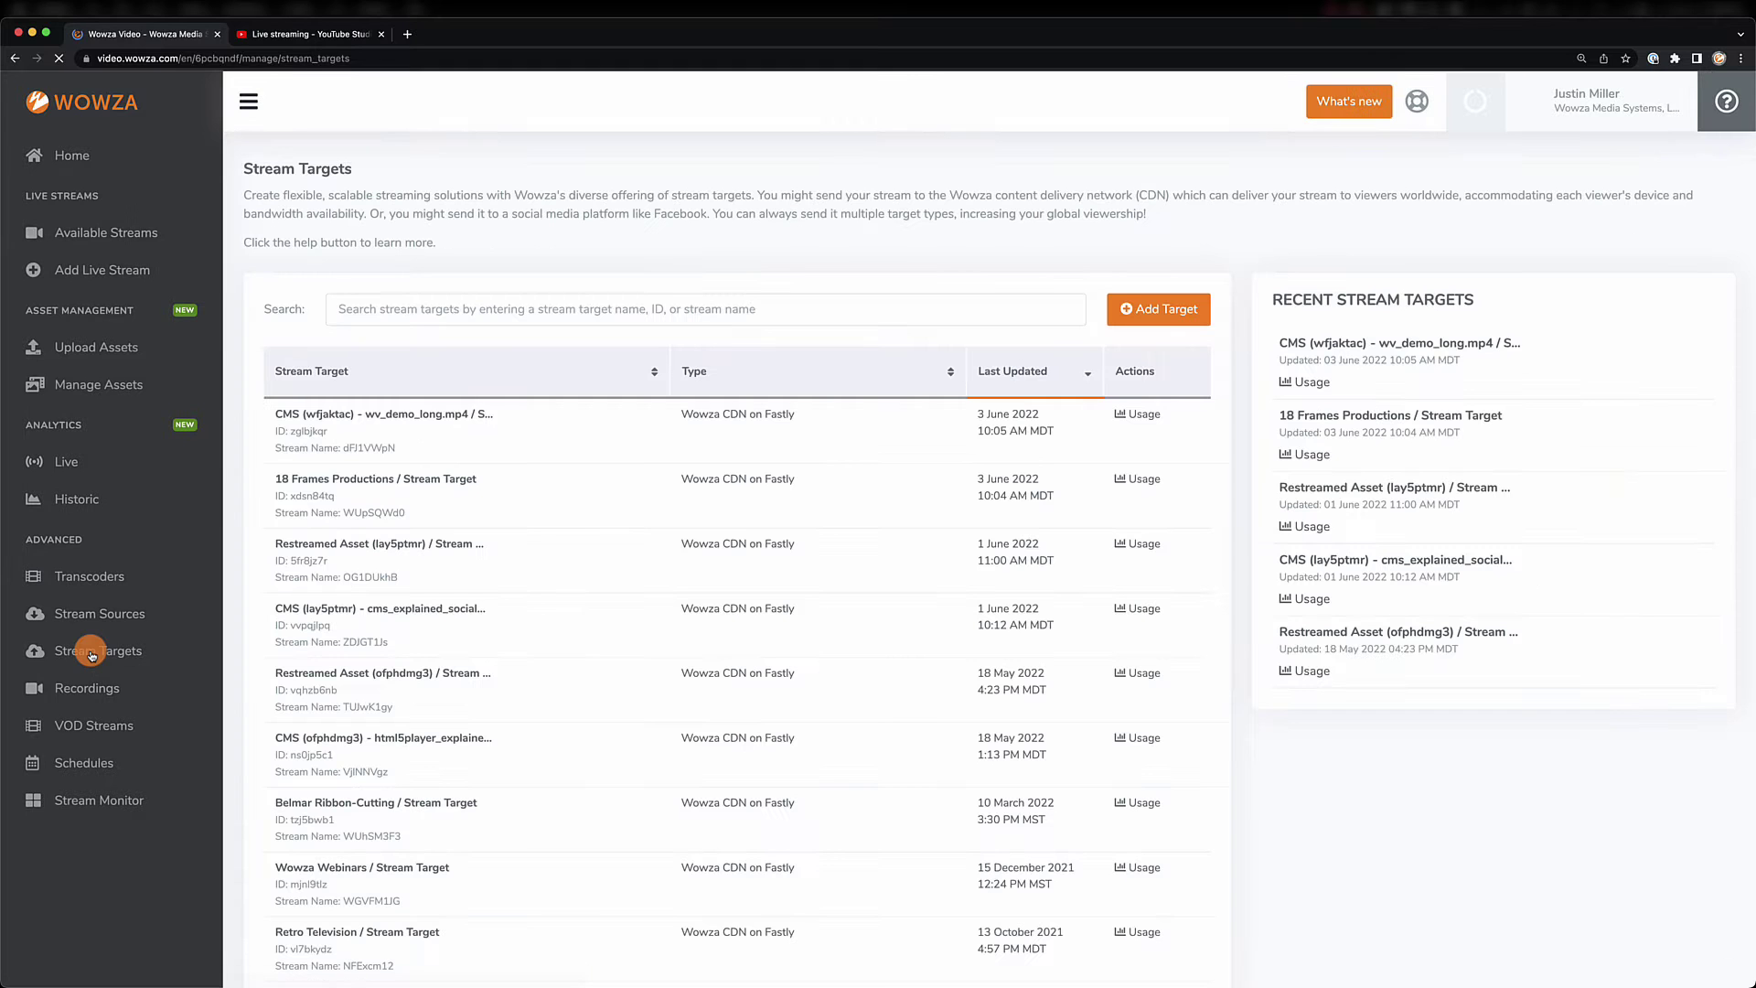
pyautogui.click(1166, 326)
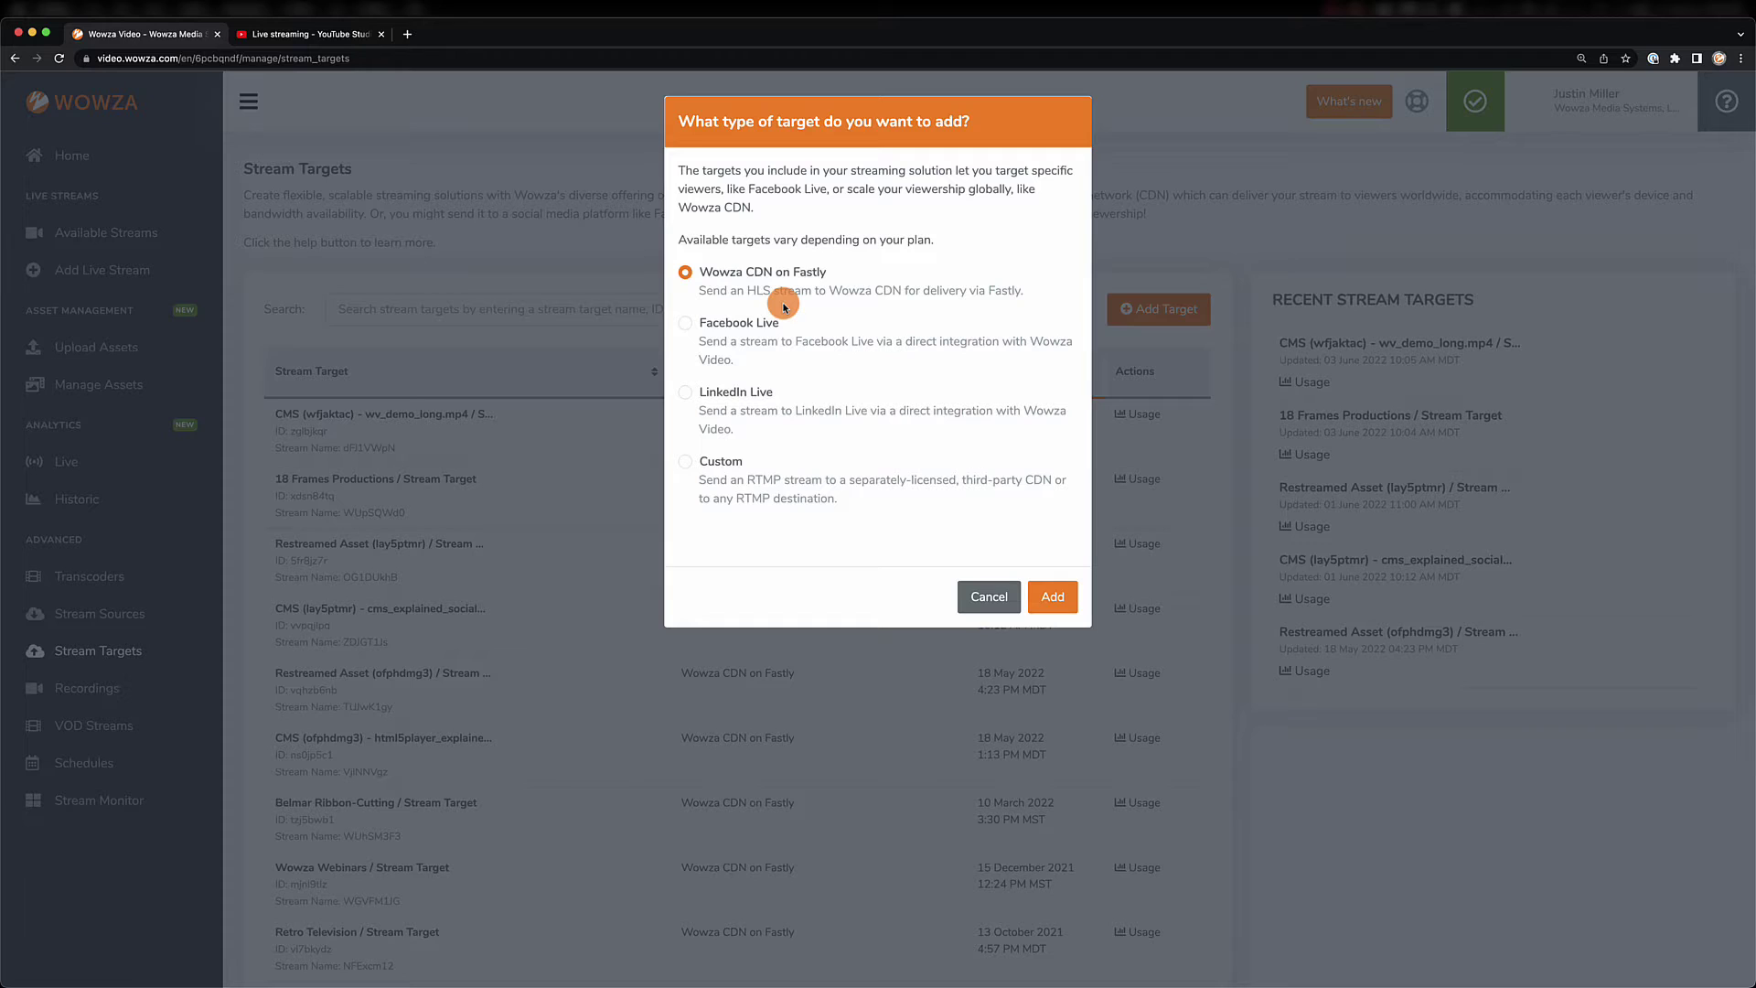
# - Choose Facebook Live as the target type and link the Facebook account
pyautogui.click(751, 326)
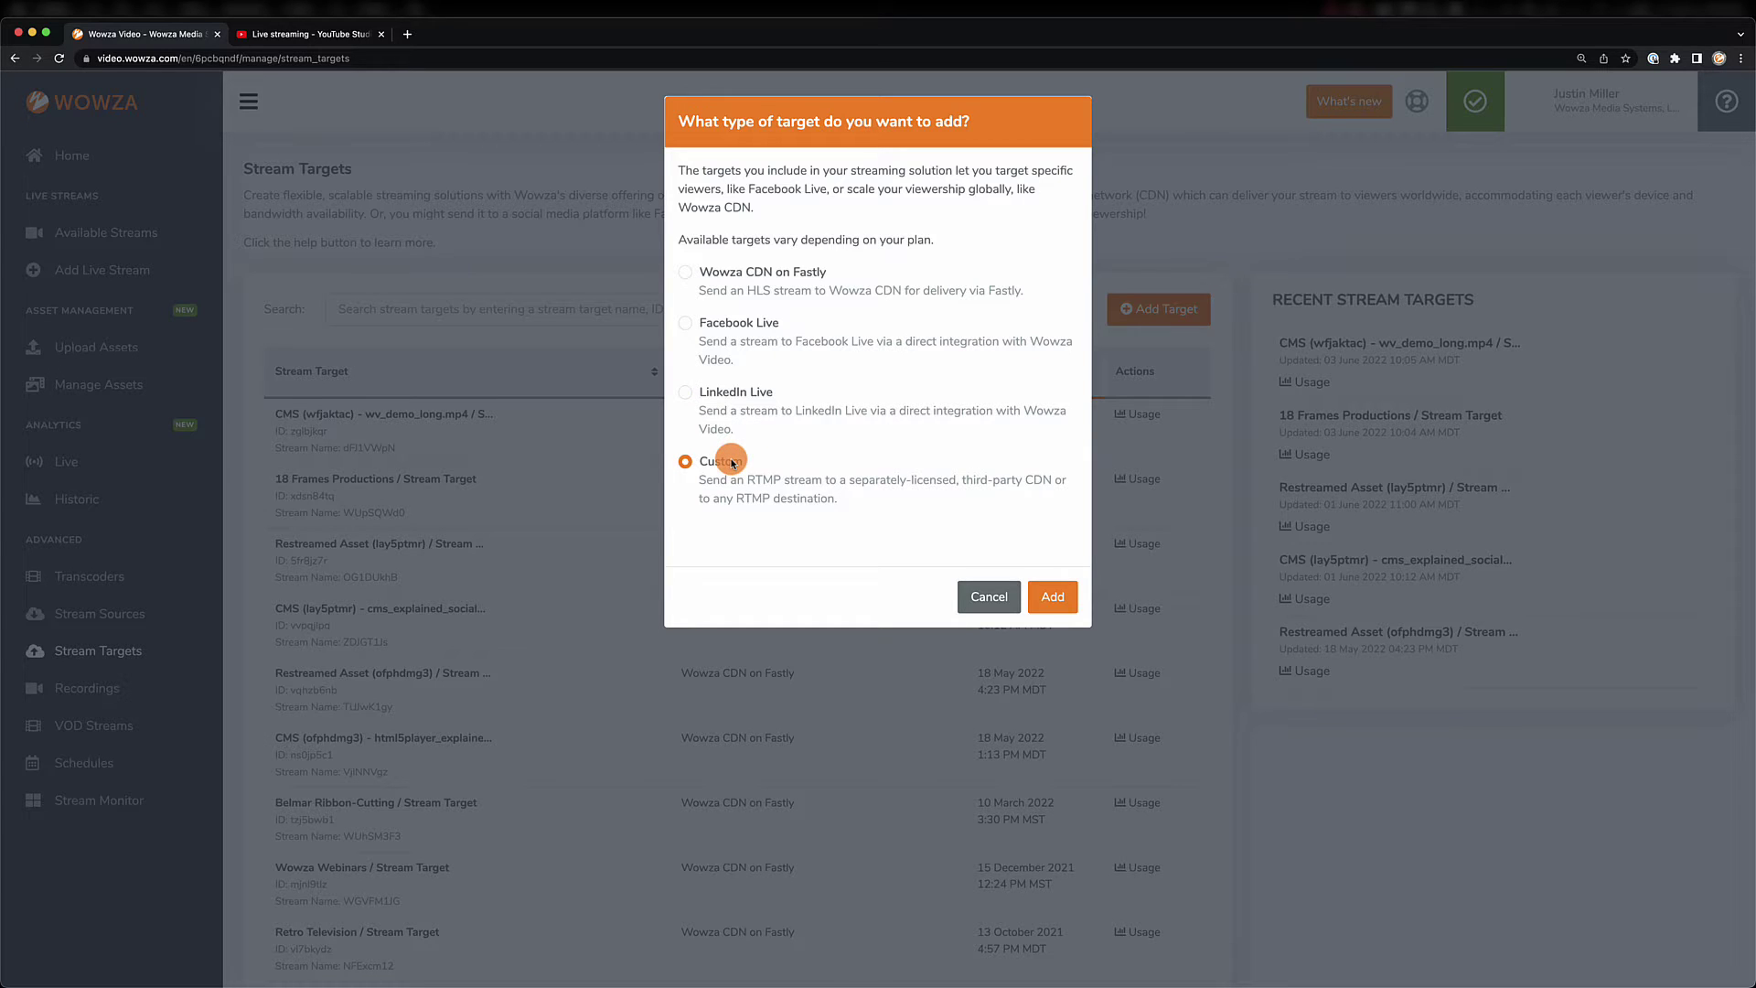
pyautogui.click(788, 327)
pyautogui.click(1050, 594)
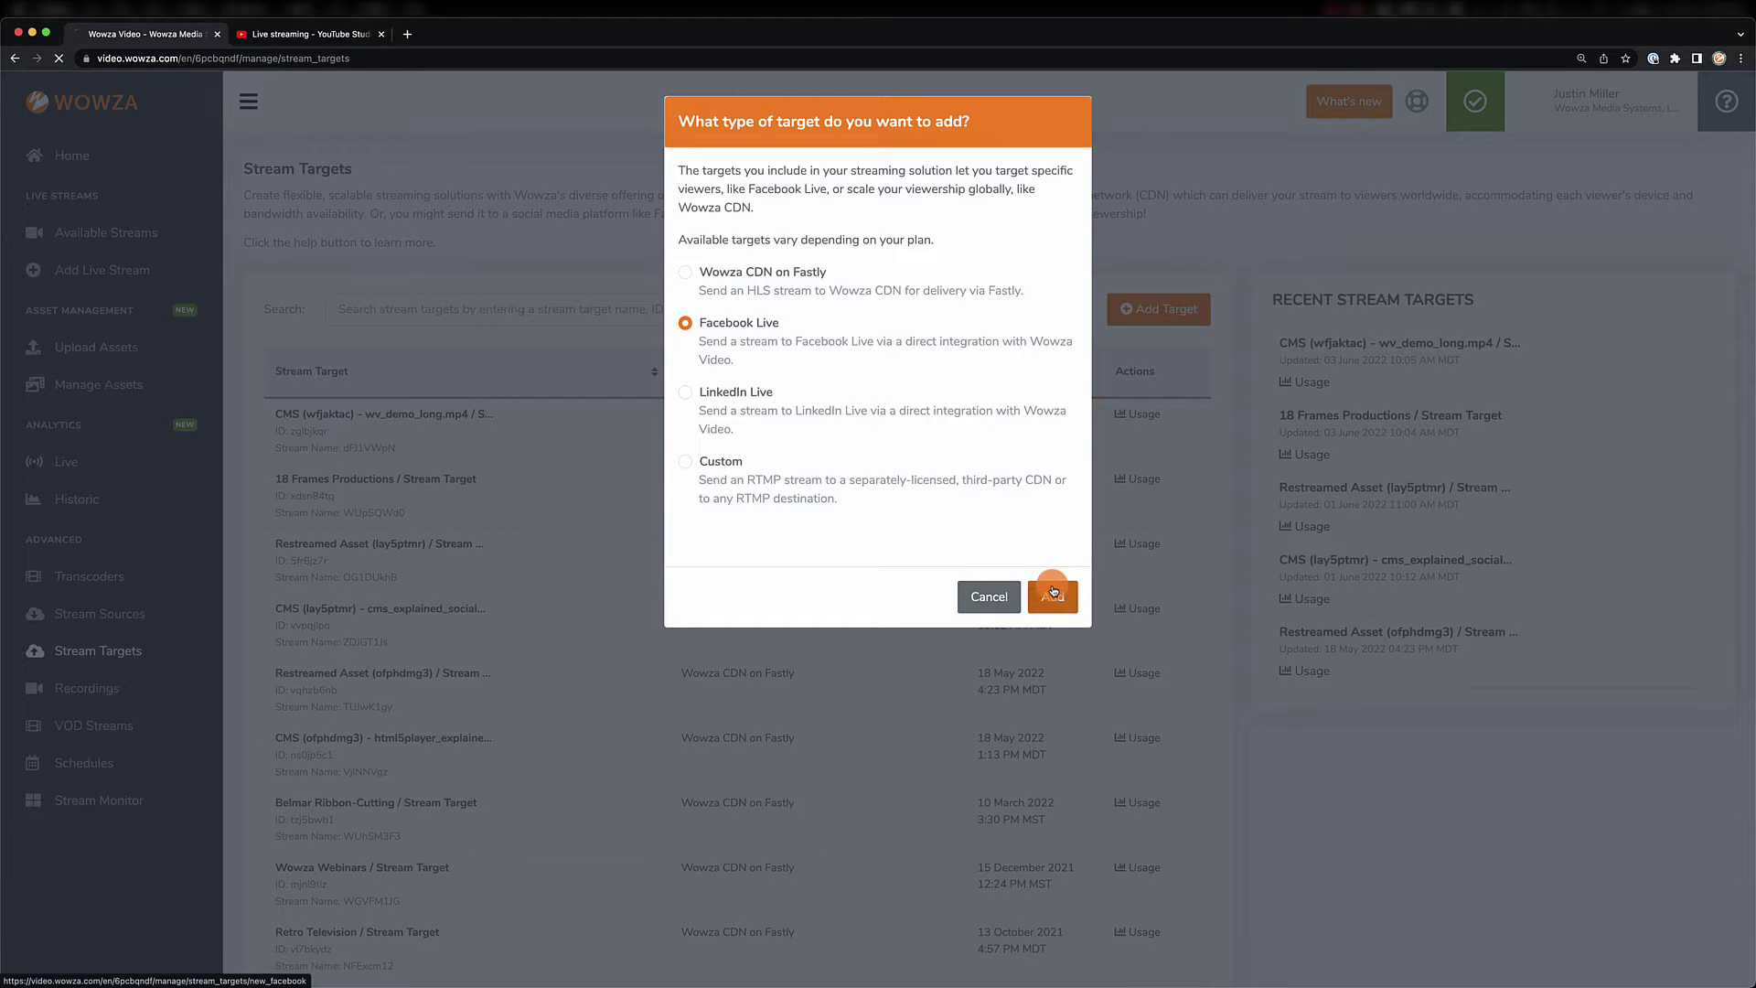
pyautogui.click(400, 291)
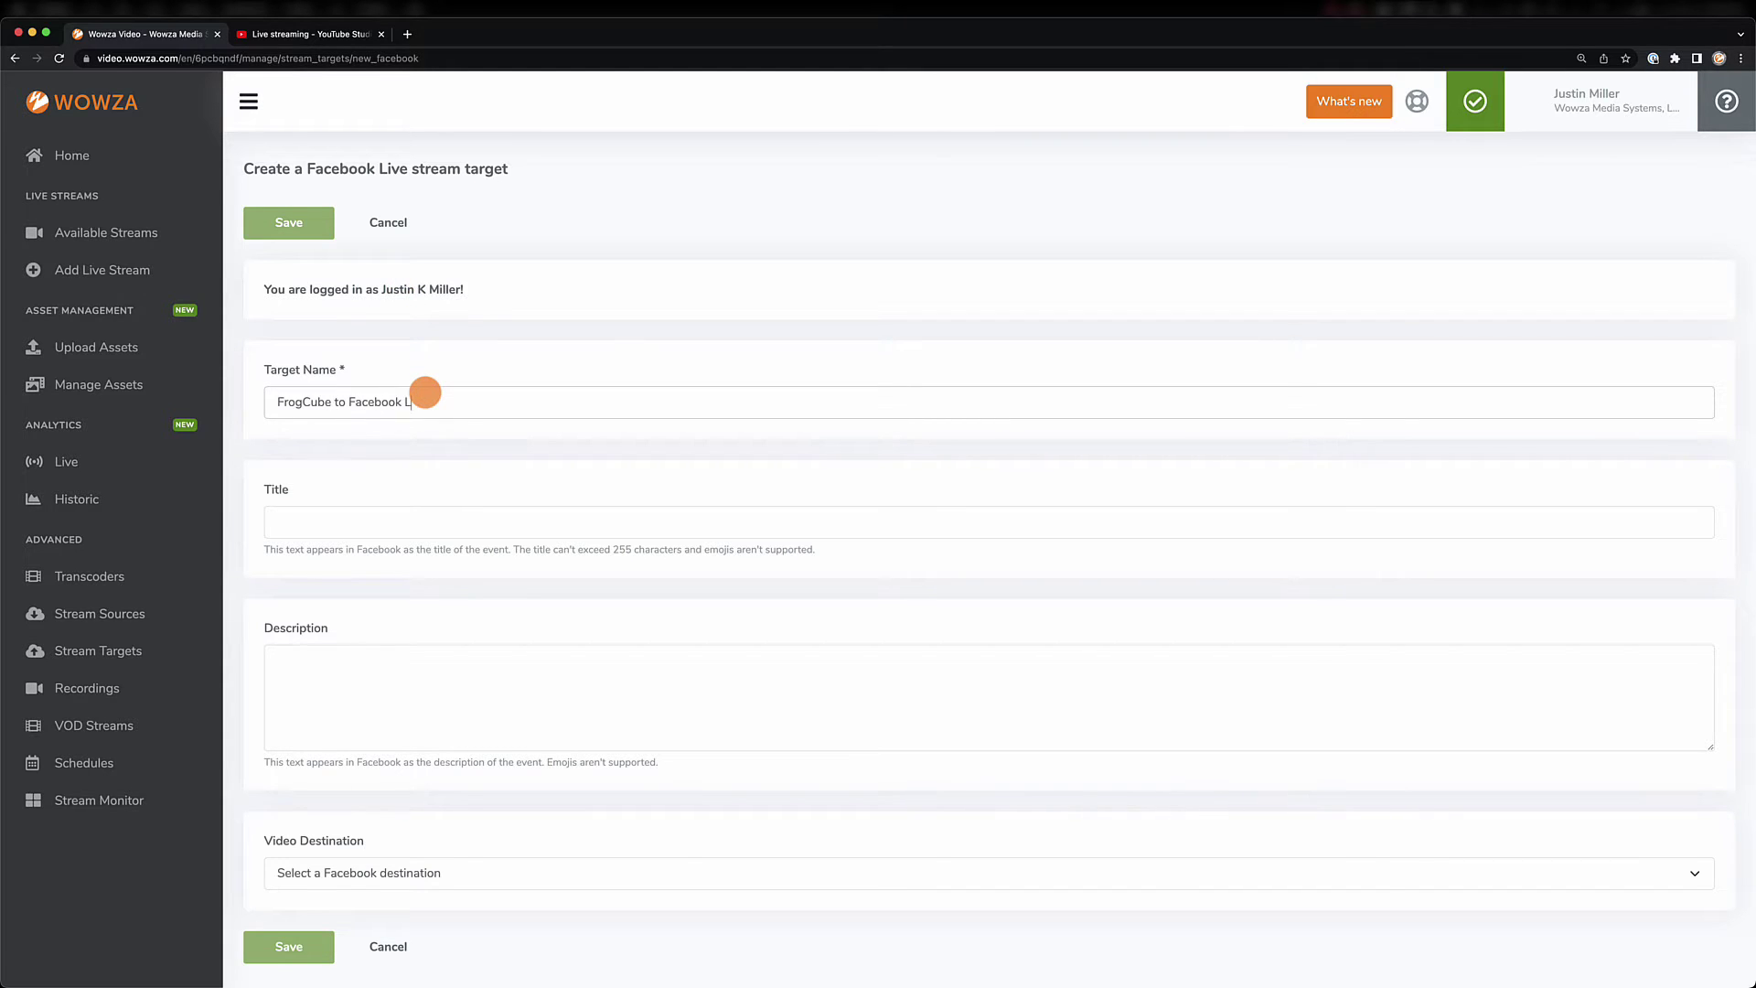
# - Set the event title to 'Lorem ipsum' and paste a placeholder description
pyautogui.click(407, 512)
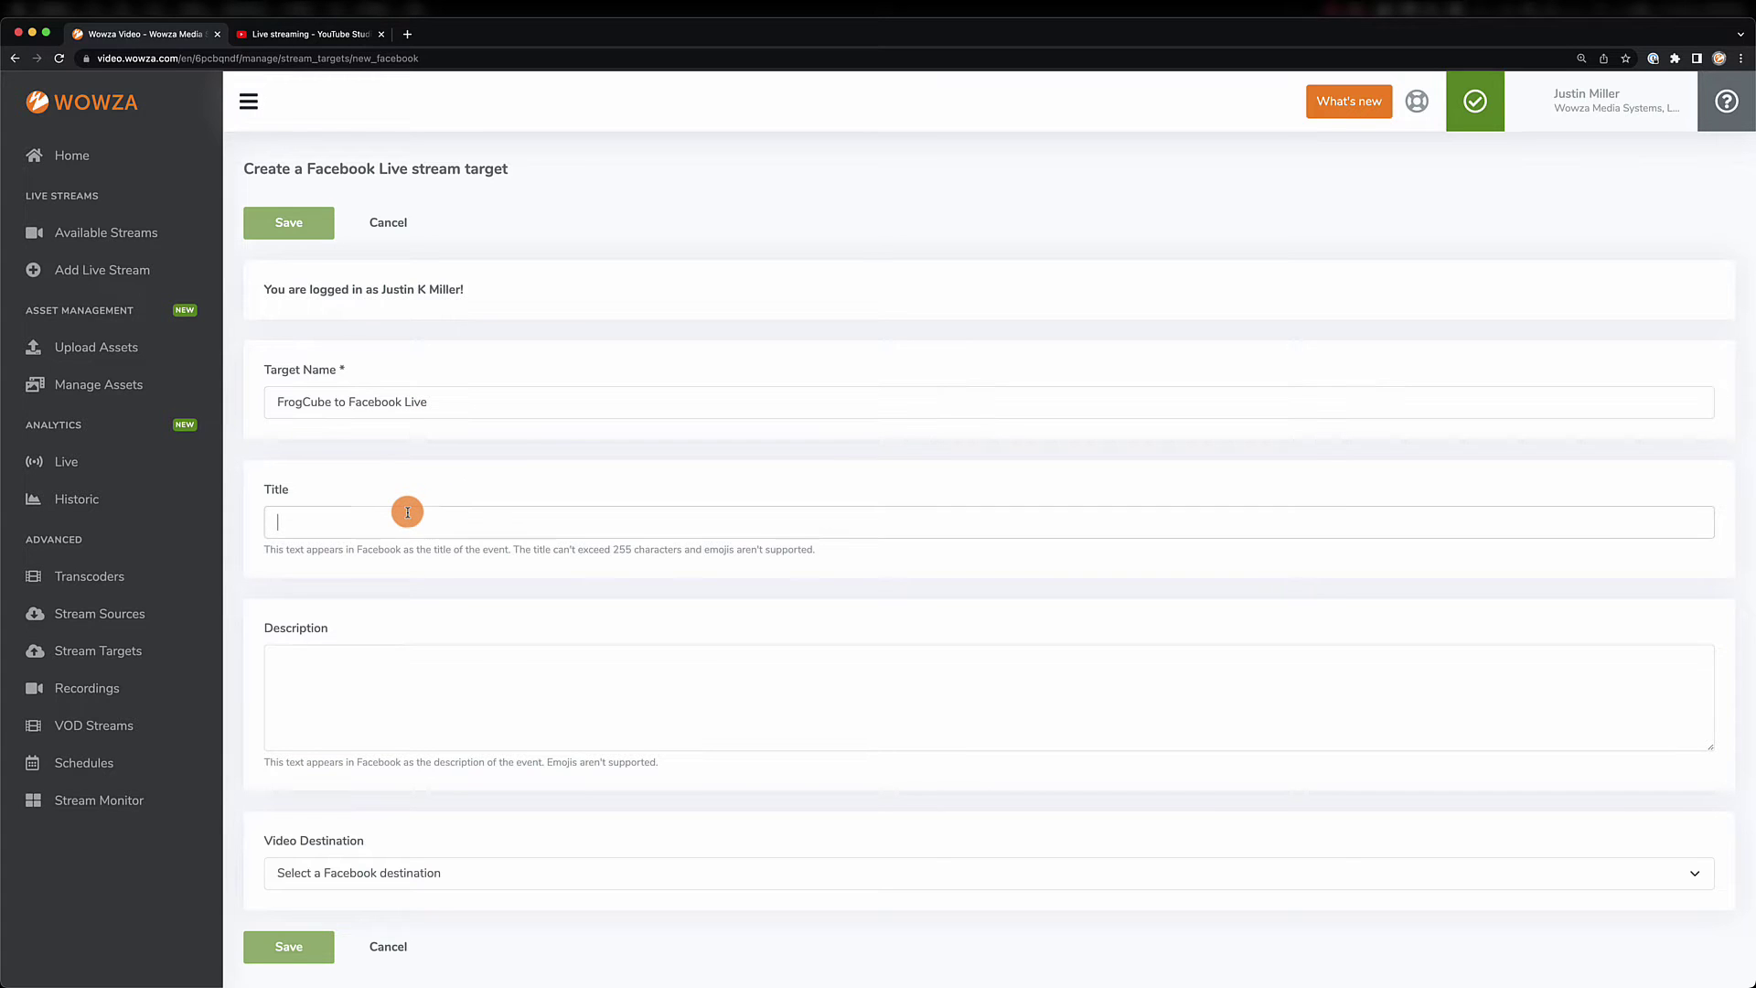
pyautogui.write('Lorem ipsum dolor sit amet, consectetur adipiscing elit, sed do eiusmod tempor incididunt ut labore et dolore magna aliqua. Ut tortor pretium viverra suspendisse potenti nullam ac tortor. Malesuada fames ac turpis egestas integer eget. Tristique nulla ali')
pyautogui.keyDown('shift'); pyautogui.click(352, 527); pyautogui.keyUp('shift')
pyautogui.press('BackSpace')
pyautogui.click(363, 655)
pyautogui.write('Lorem ipsum dolor sit amet, consectetur adipiscing elit, sed do eiusmod tempor incididunt ut labore et dolore magna aliqua. Ut tortor pretium viverra suspendisse potenti nullam ac tortor. Malesuada fames ac turpis egestas integer eget. Tristique nulla aliquet enim tortor at auctor. Lacus suspendisse faucibus interdum posuere lorem. Id cursus metus aliquam eleifend mi in nulla. Odio aenean sed adipiscing diam. Nec ullamcorper sit amet risus nullam eget. Quam viverra orci sagittis eu volutpat odio facilisis. Lorem ipsum dolor sit amet consectetur adipiscing.')
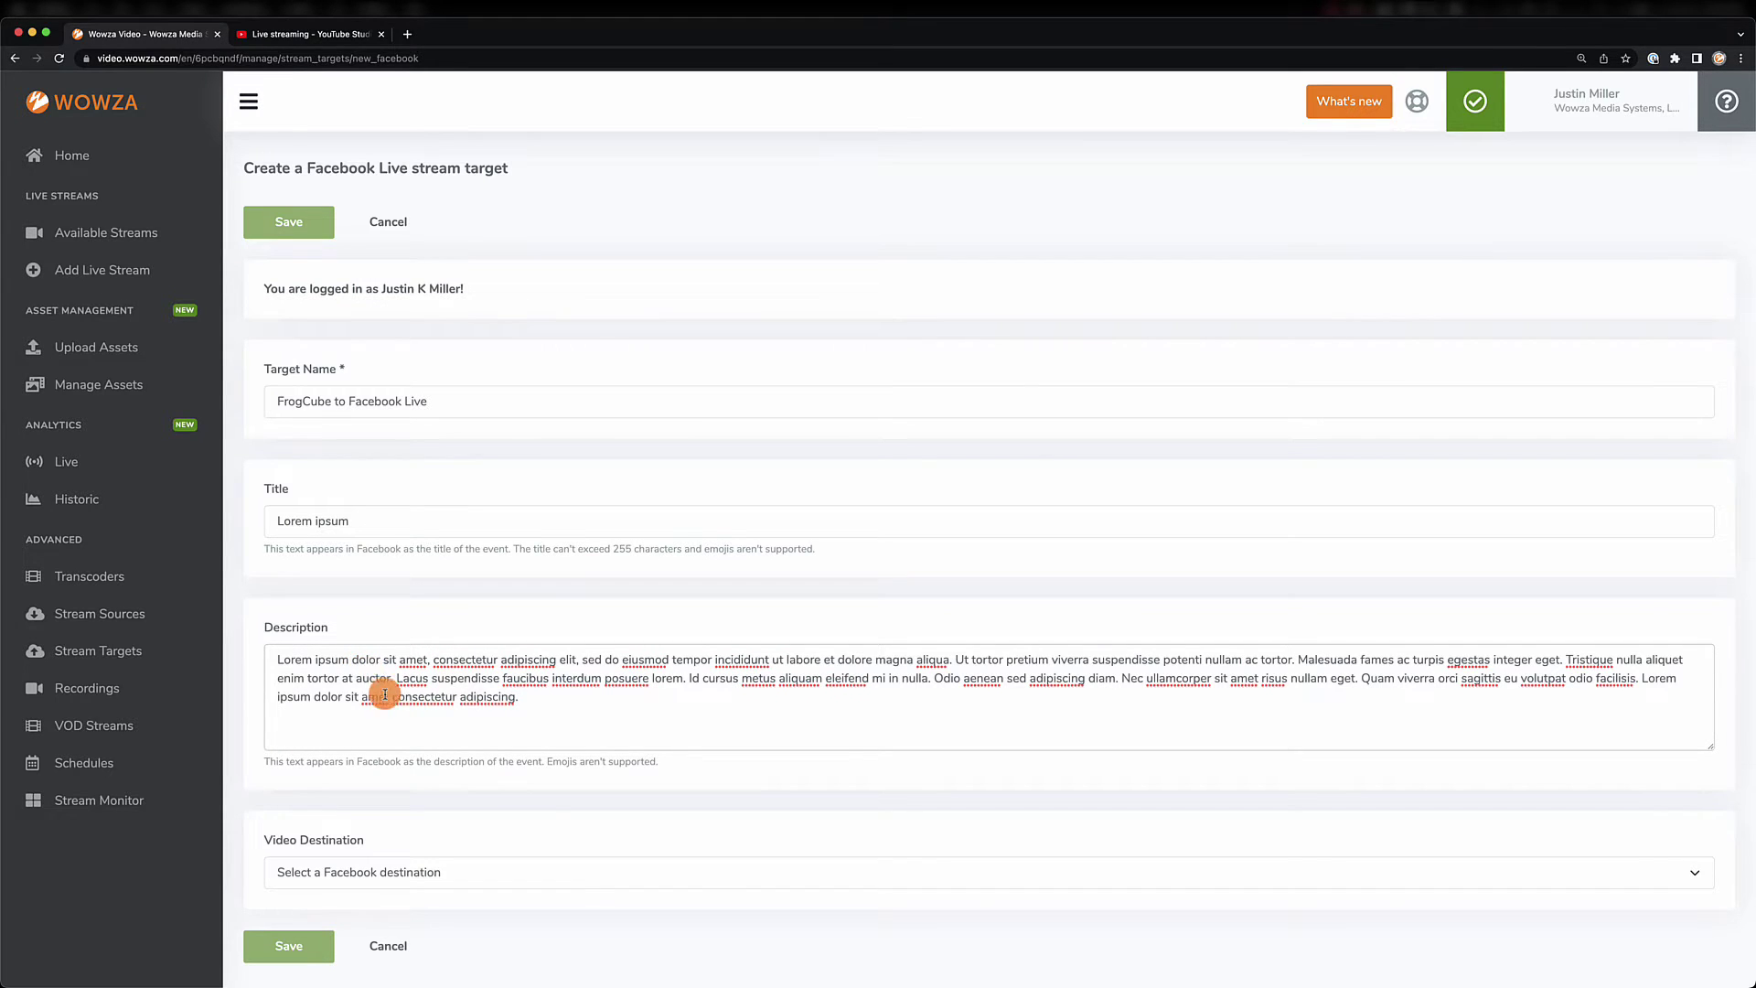
# - Set the video destination to the Frog Cube Facebook Page and save the target
pyautogui.scroll(-2, 412, 768)
pyautogui.click(413, 803)
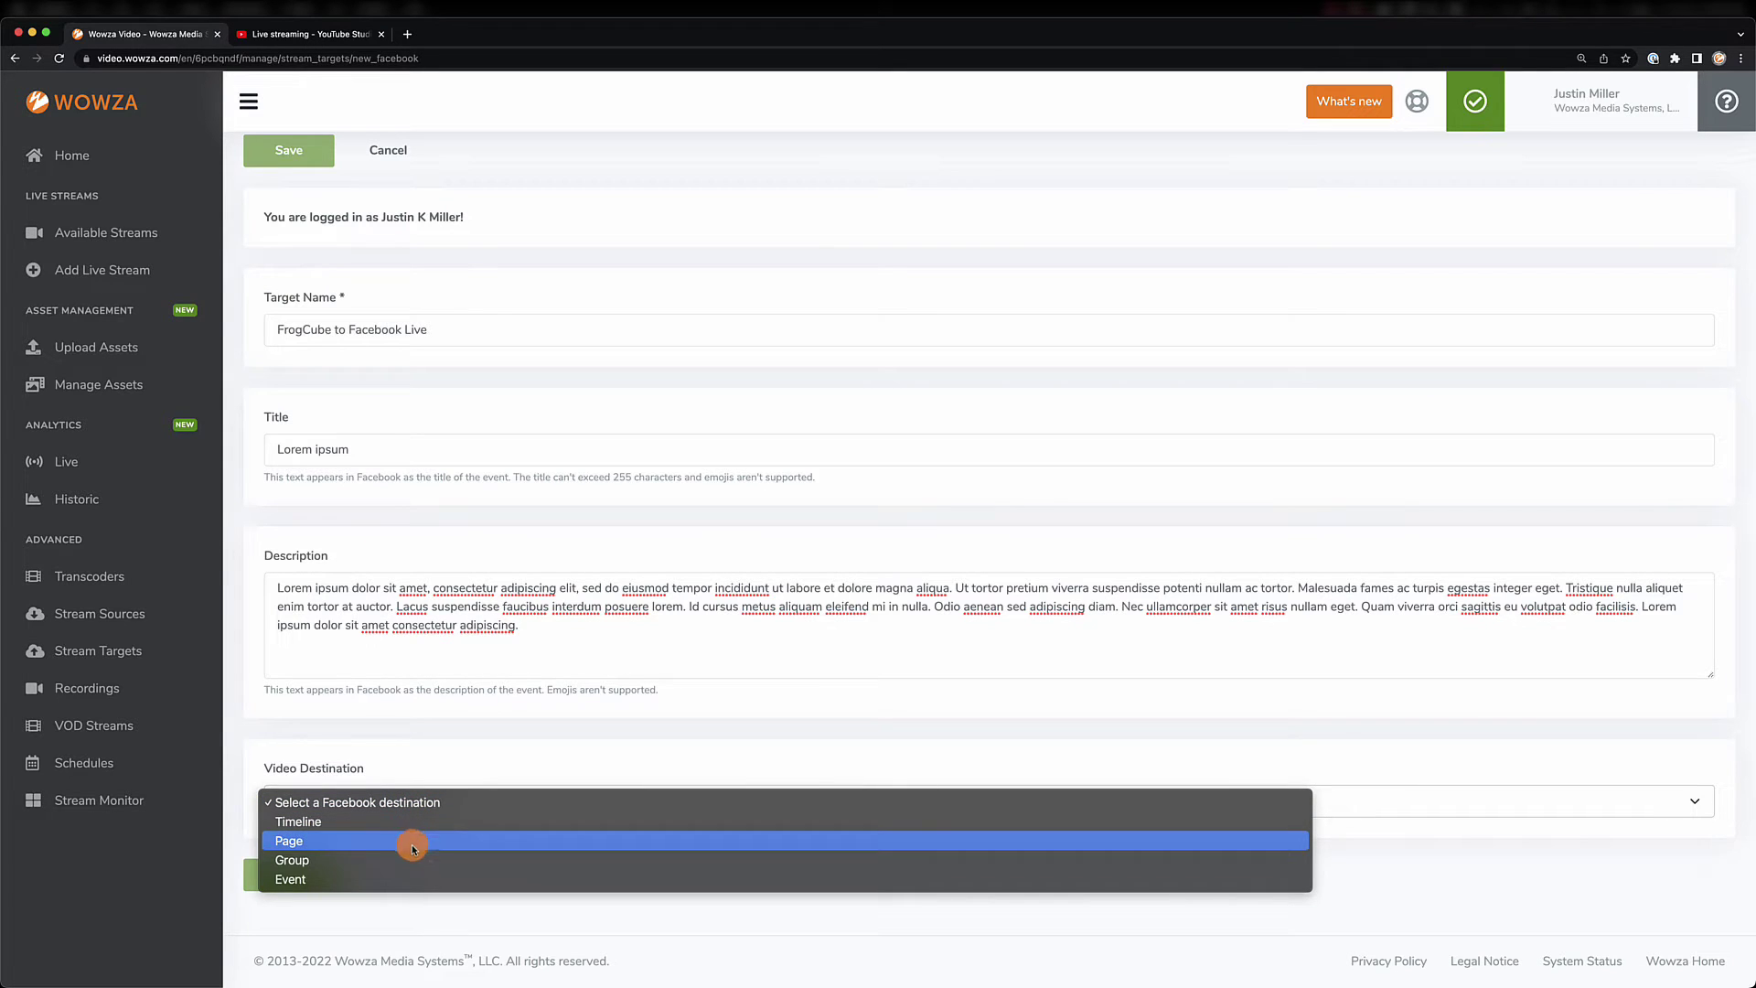
pyautogui.click(410, 838)
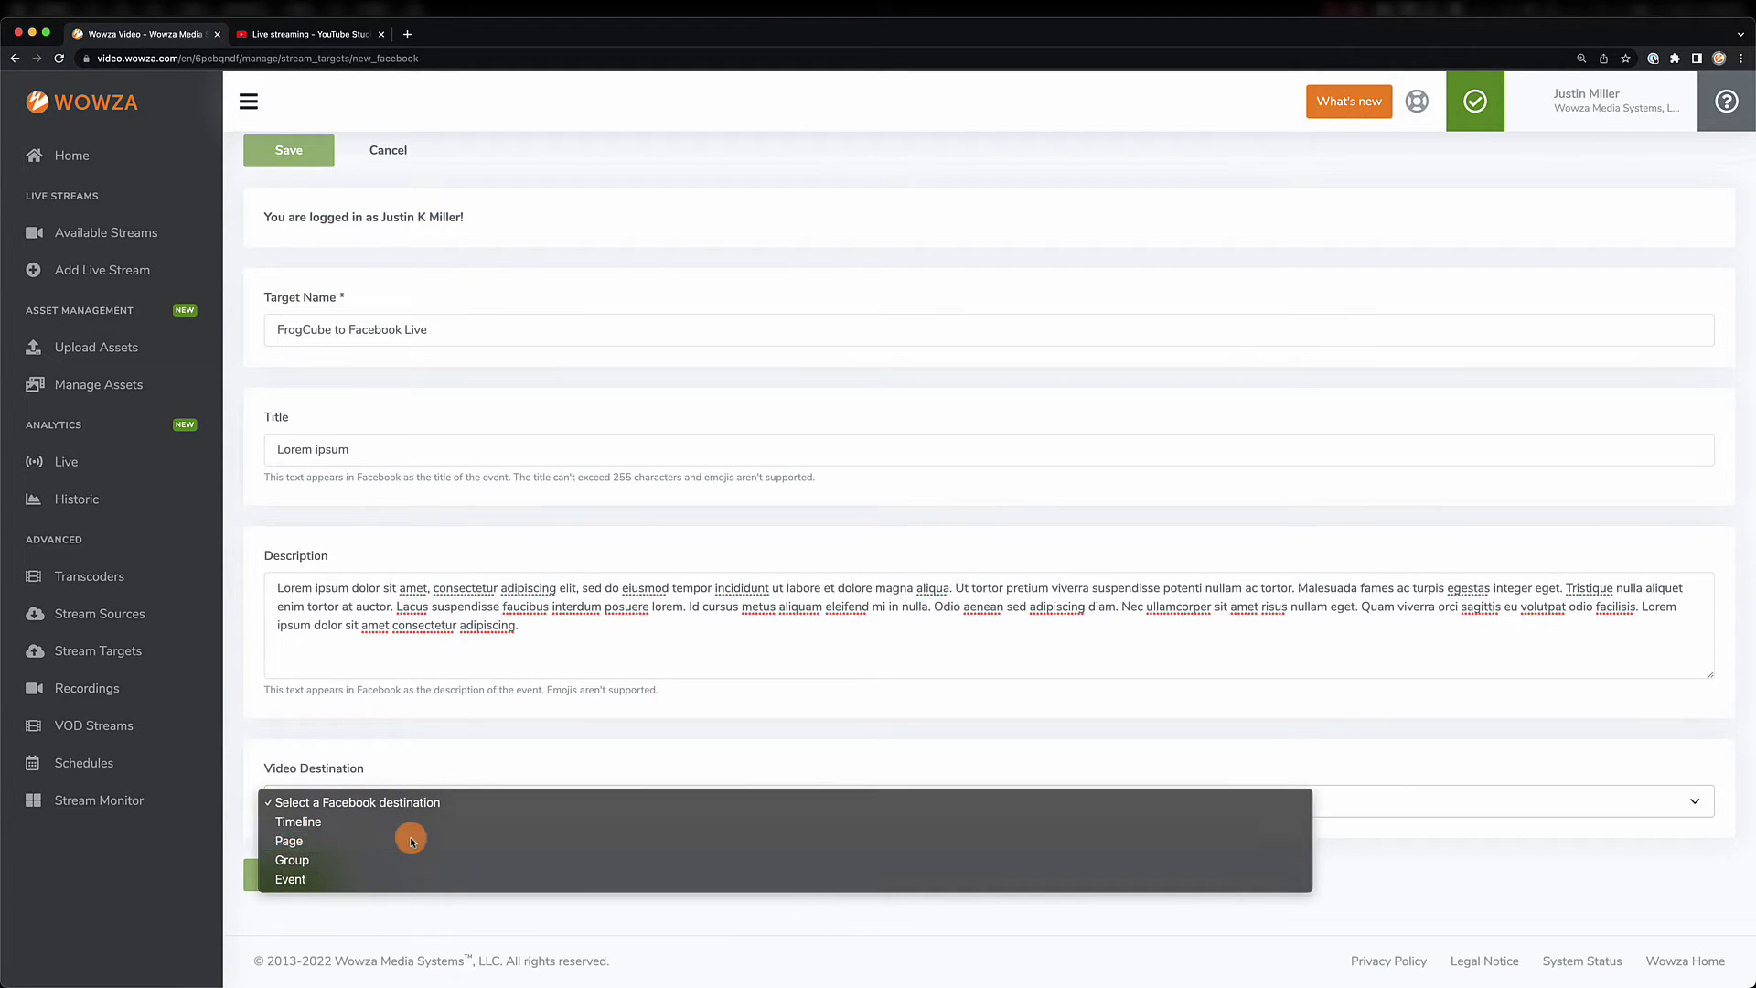
pyautogui.click(410, 915)
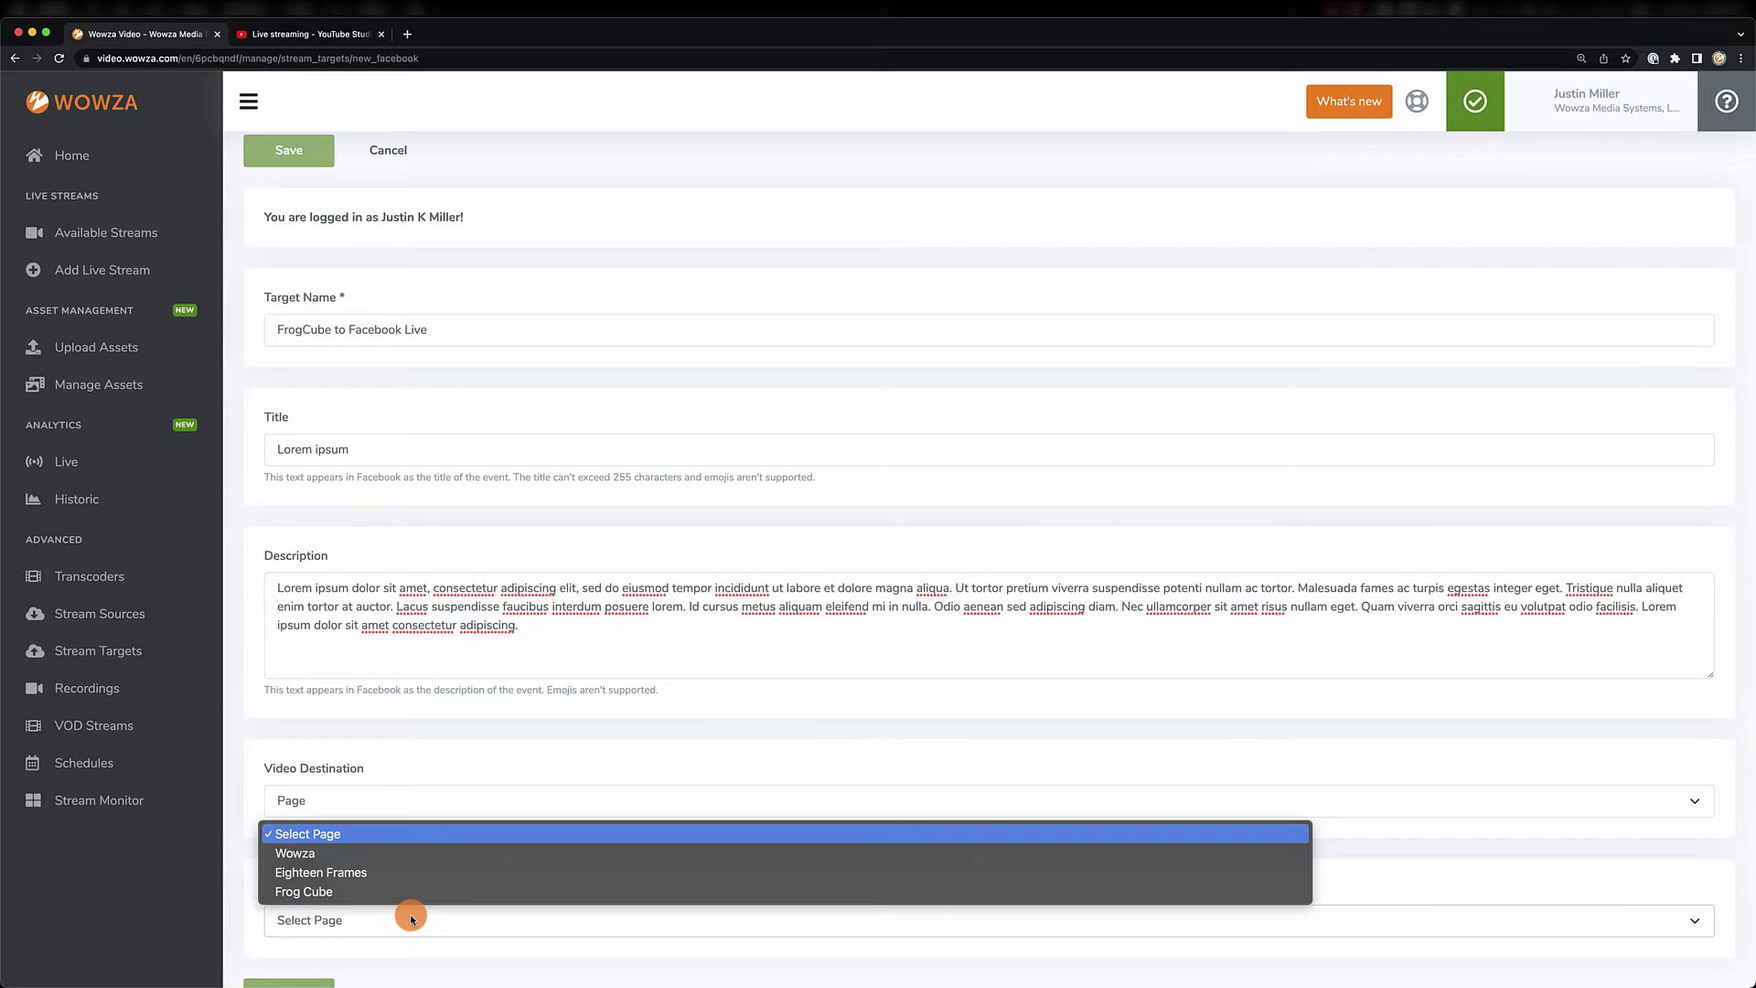
pyautogui.click(415, 891)
pyautogui.scroll(-3, 416, 891)
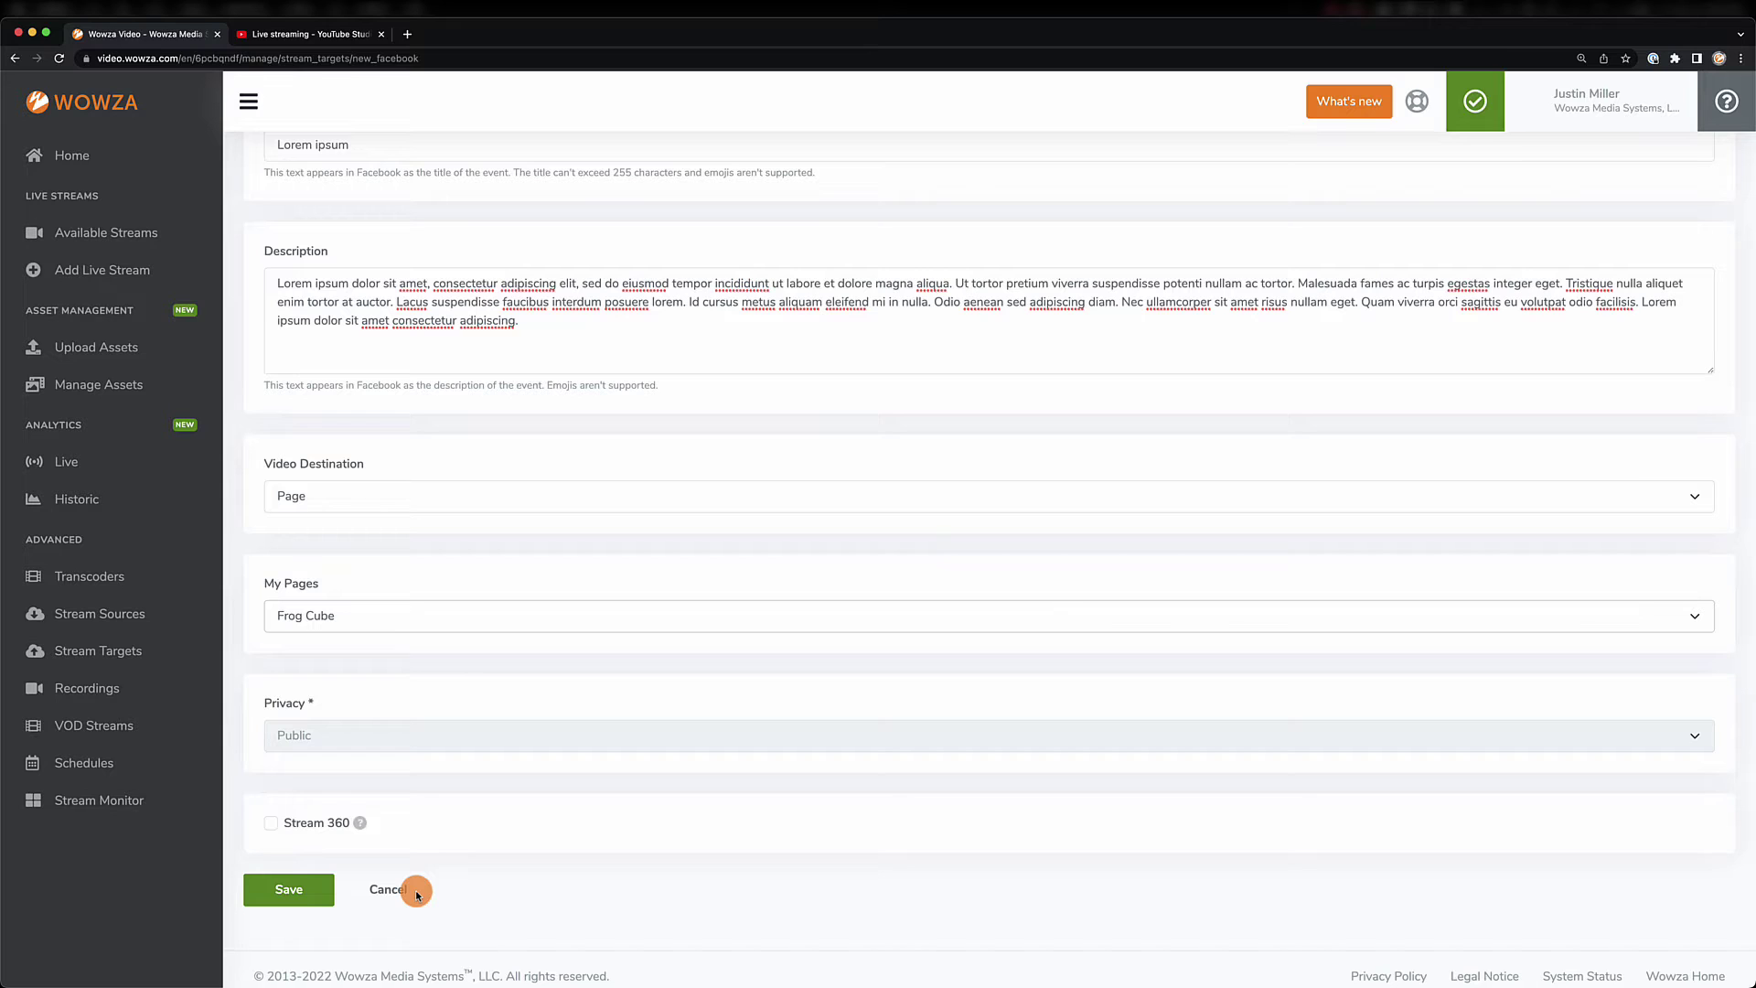
pyautogui.click(291, 891)
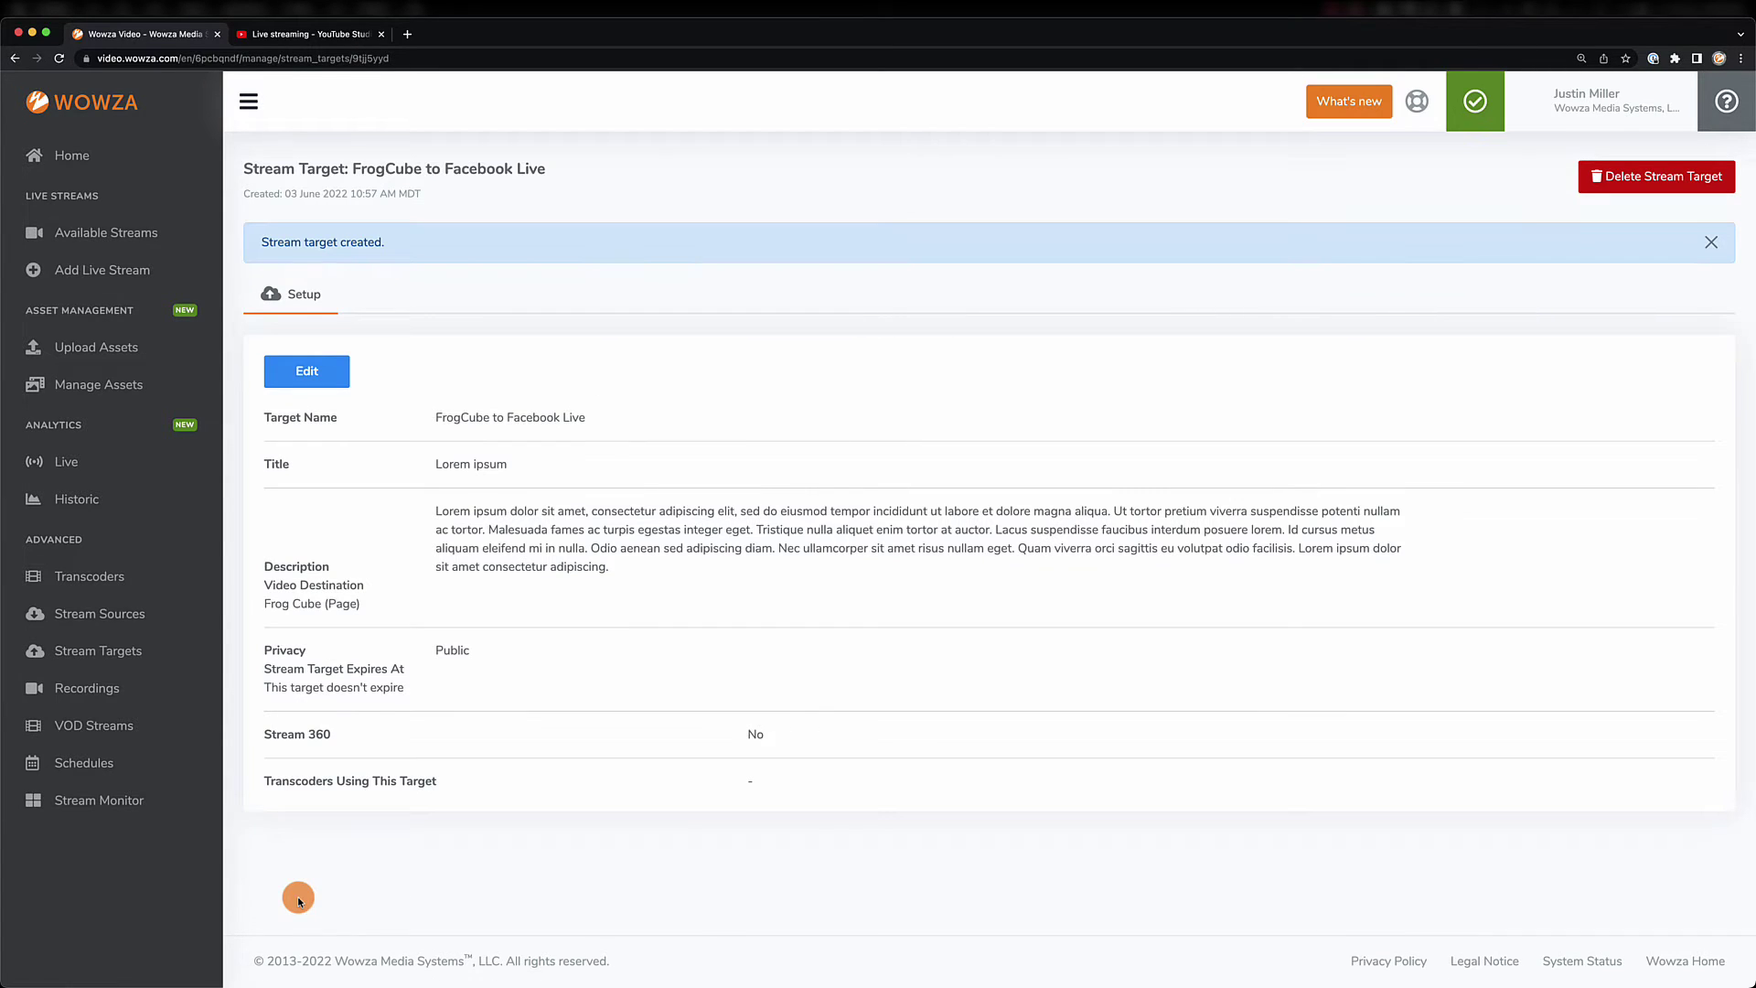
# - Start a new stream target of type LinkedIn Live
pyautogui.click(80, 655)
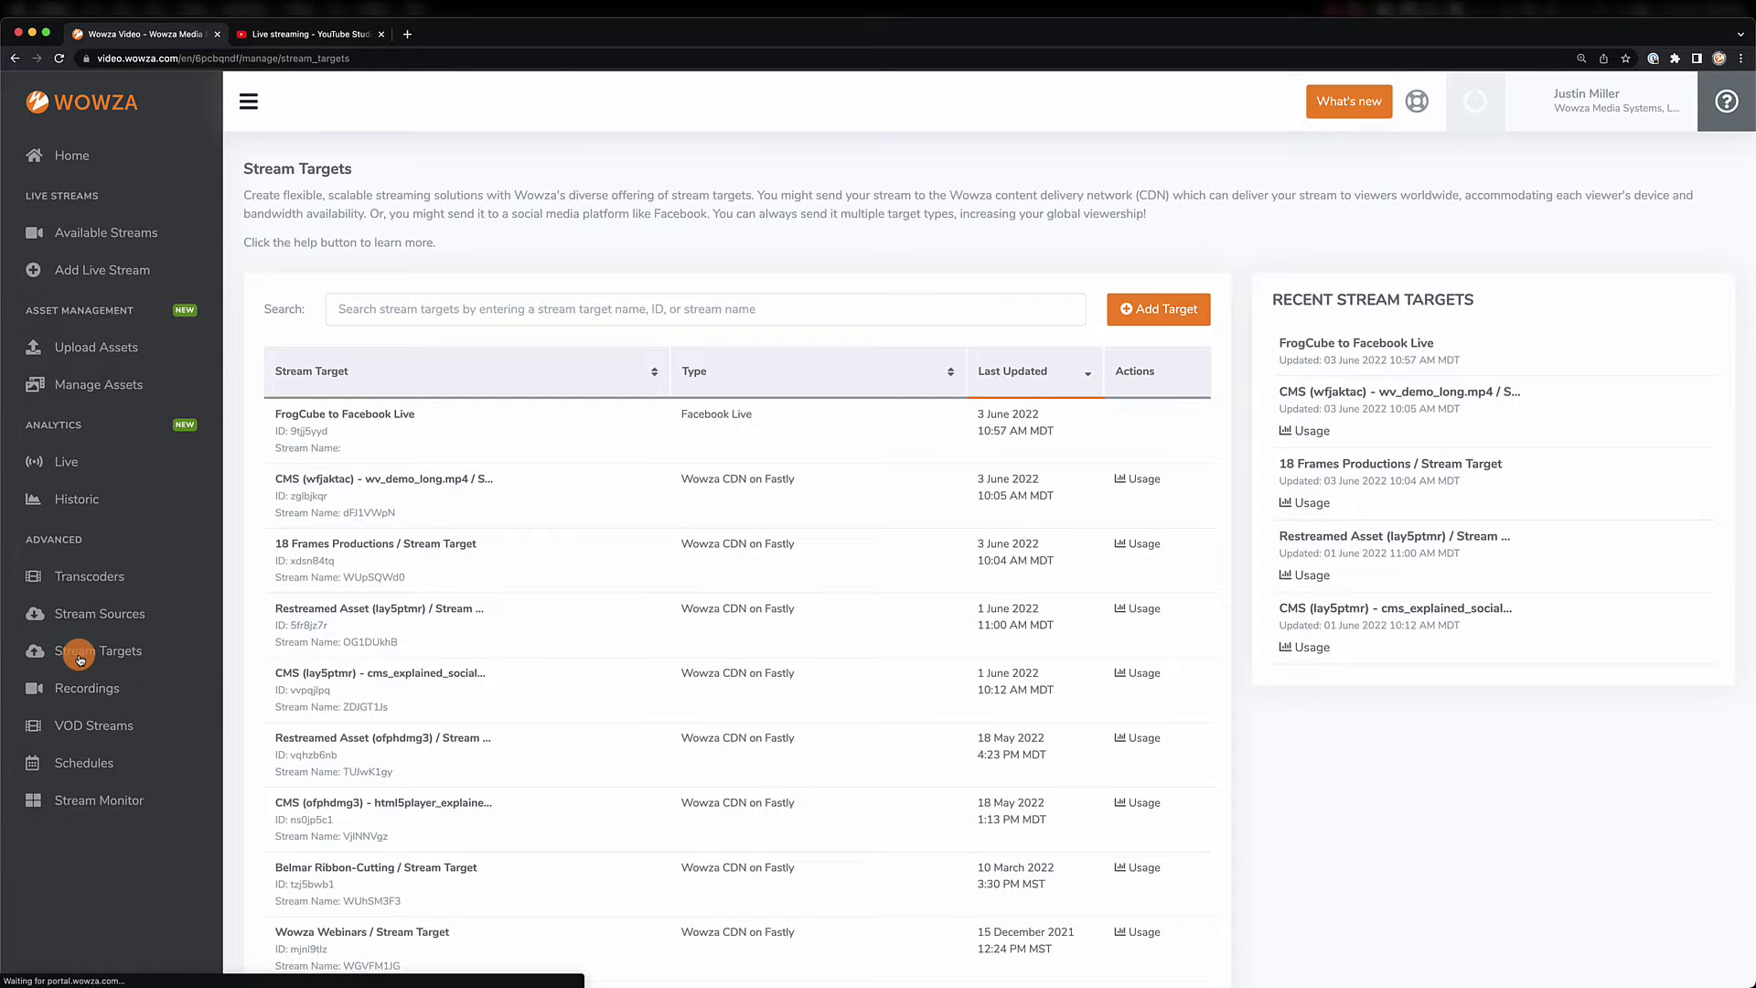
pyautogui.click(1154, 311)
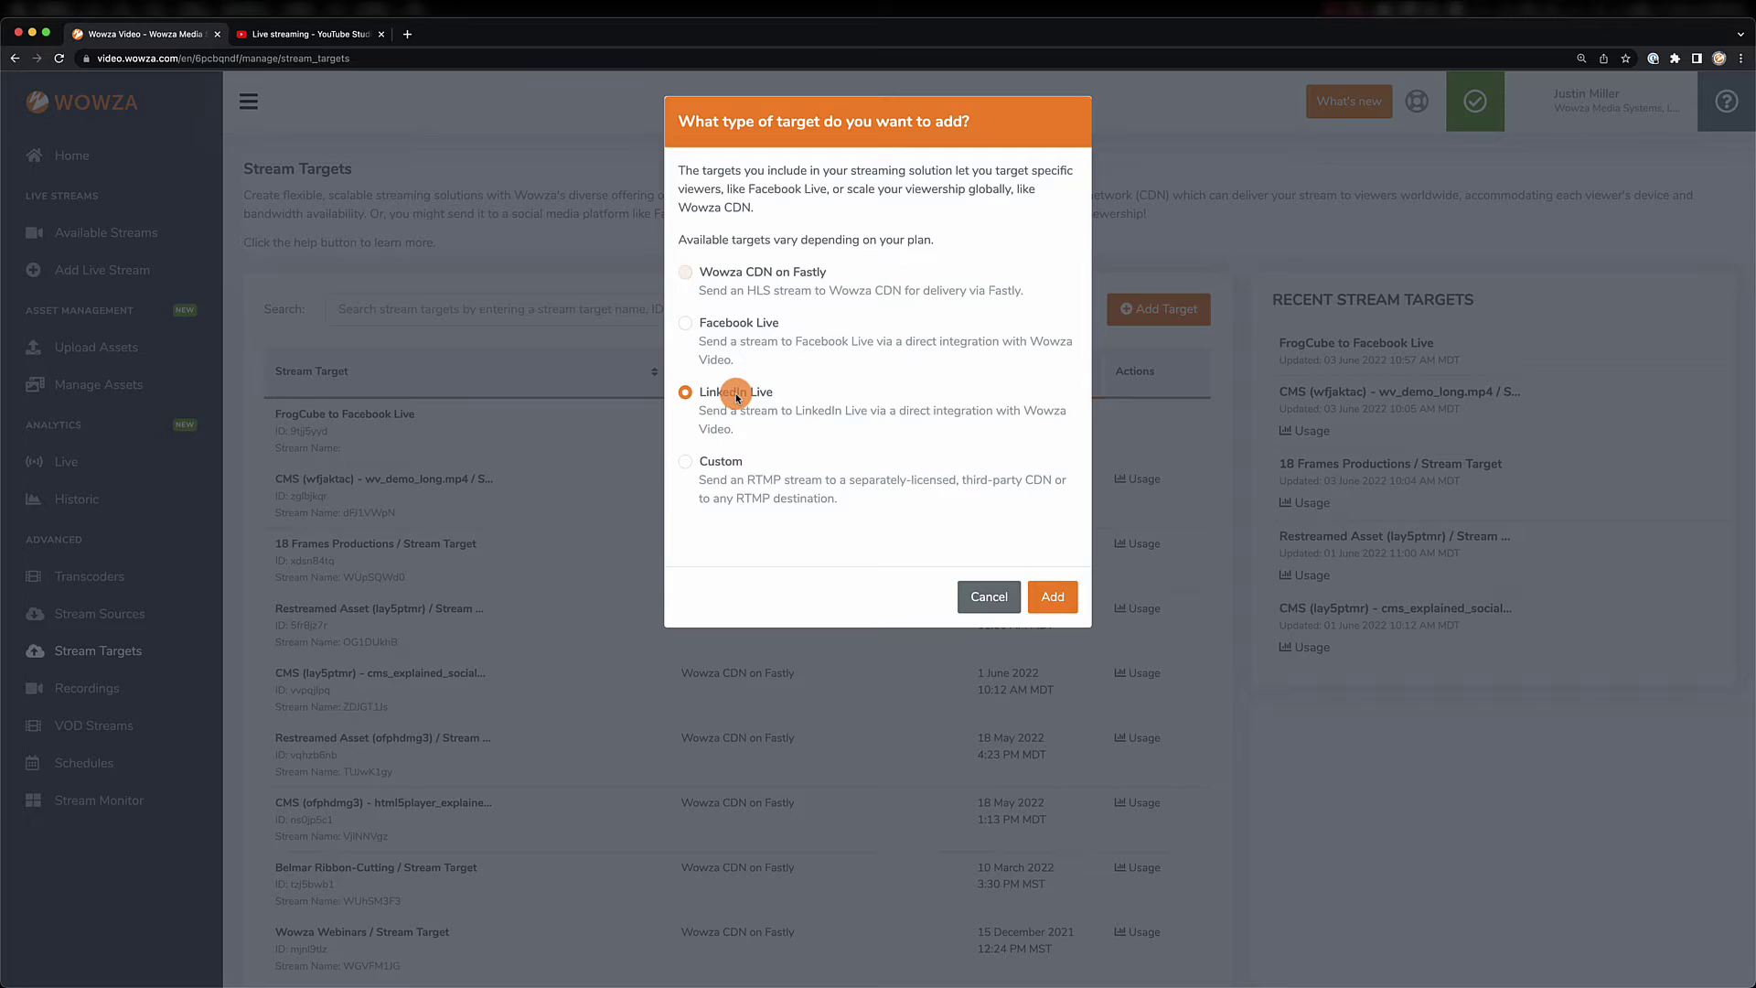
pyautogui.click(1049, 599)
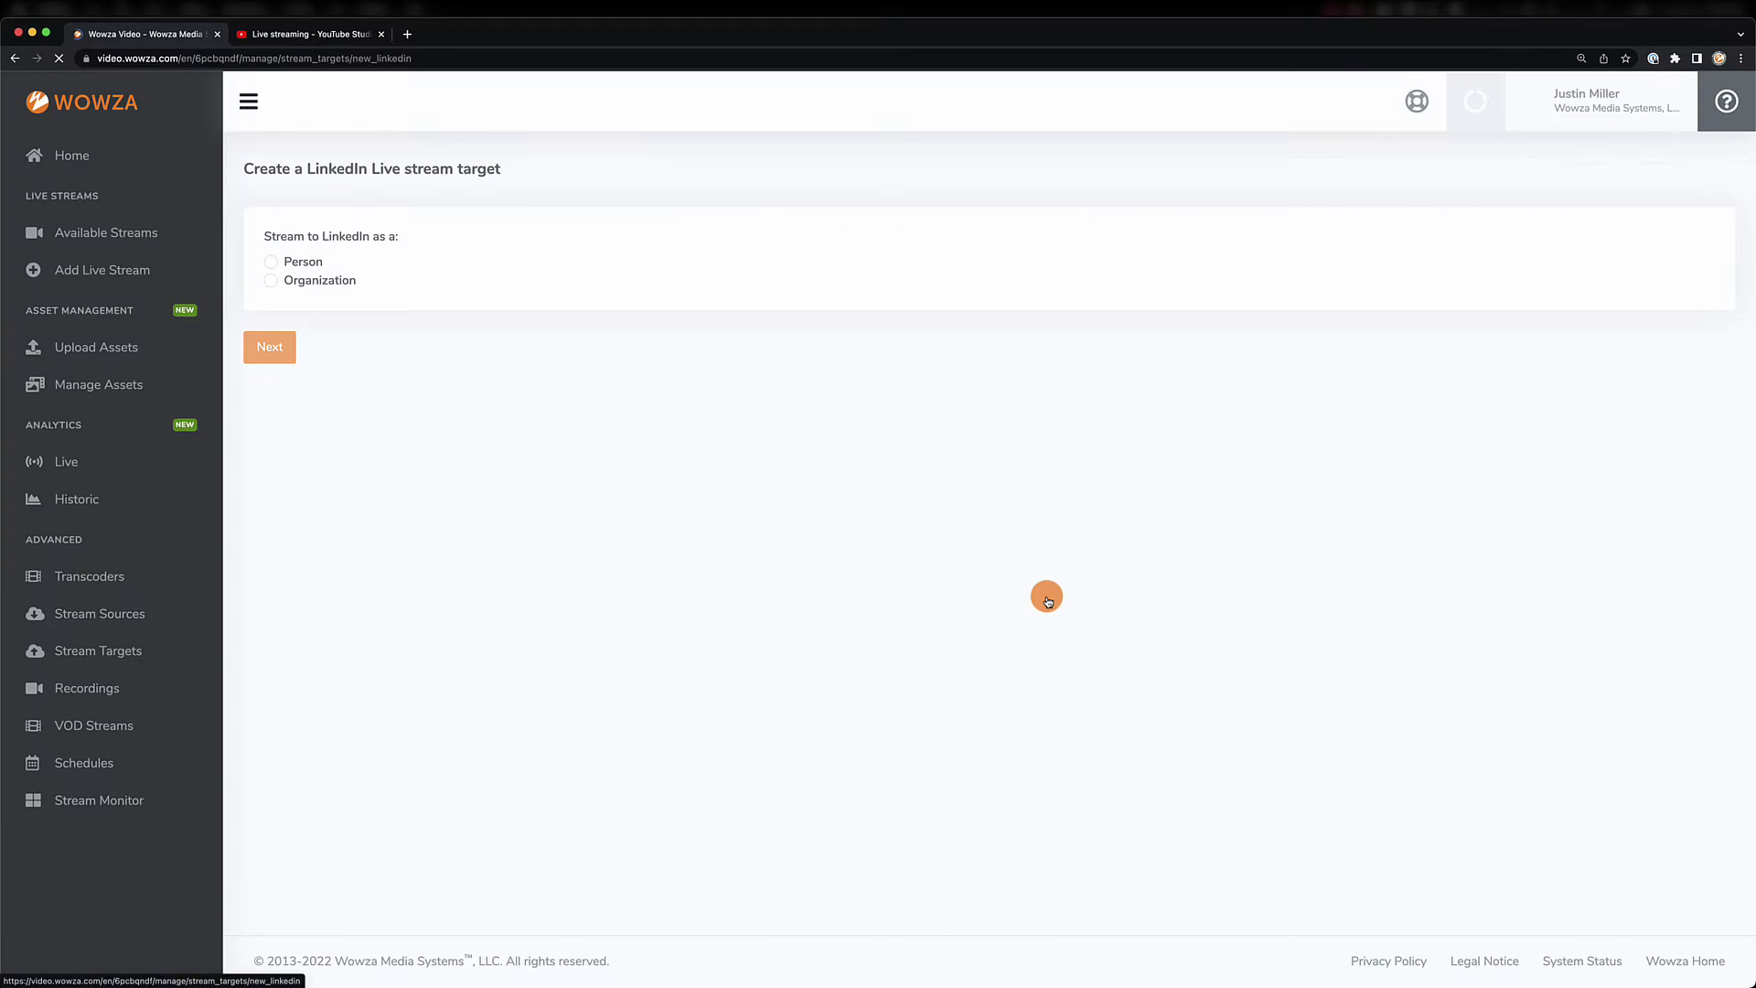
# - Stream as an organization, name the target, and stream to Frog Cube
pyautogui.click(320, 284)
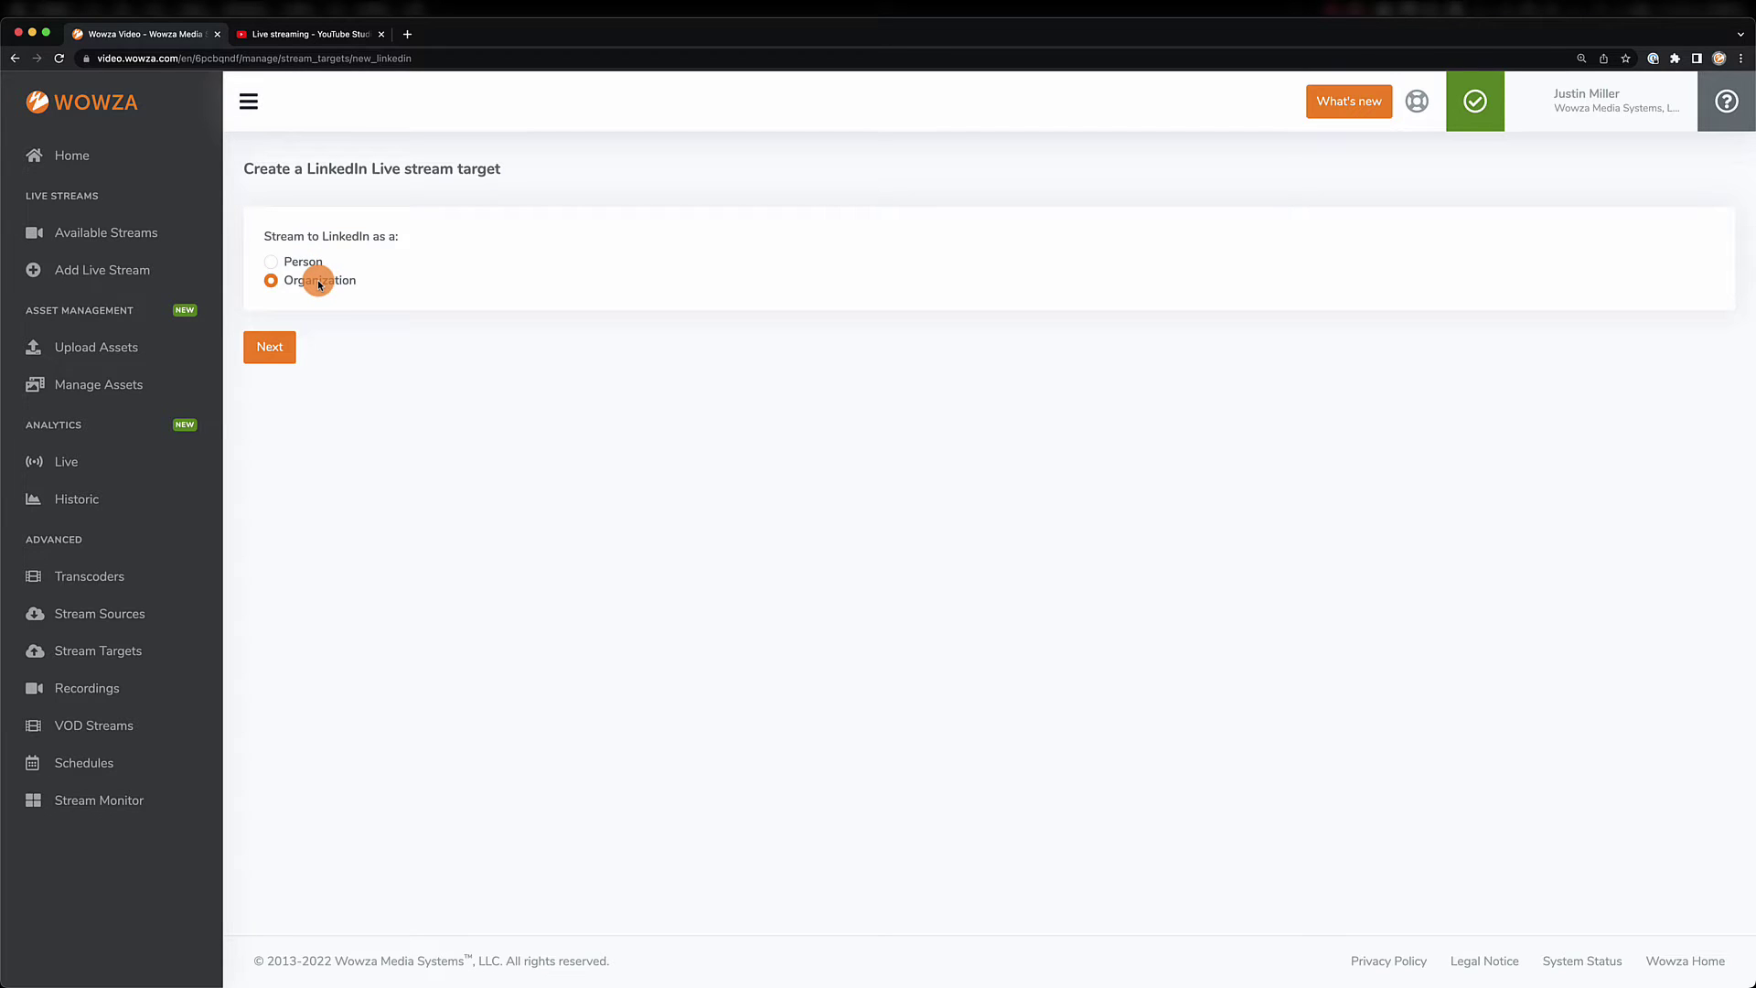
pyautogui.click(278, 355)
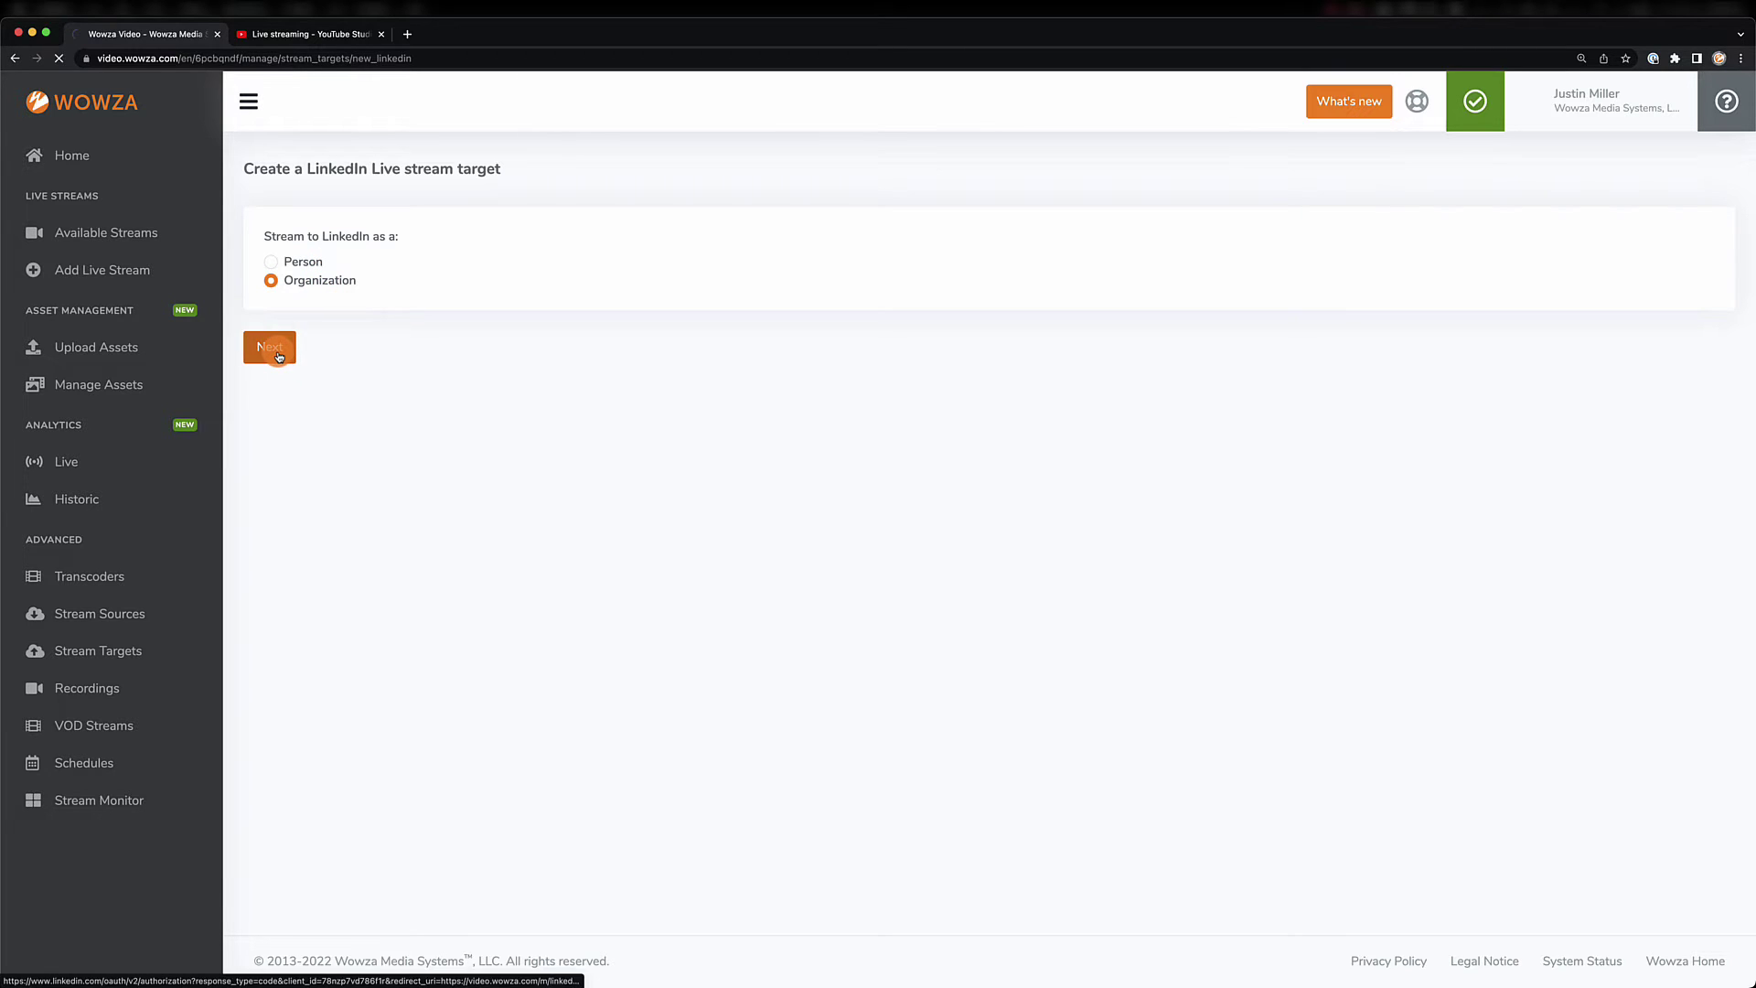
pyautogui.click(391, 266)
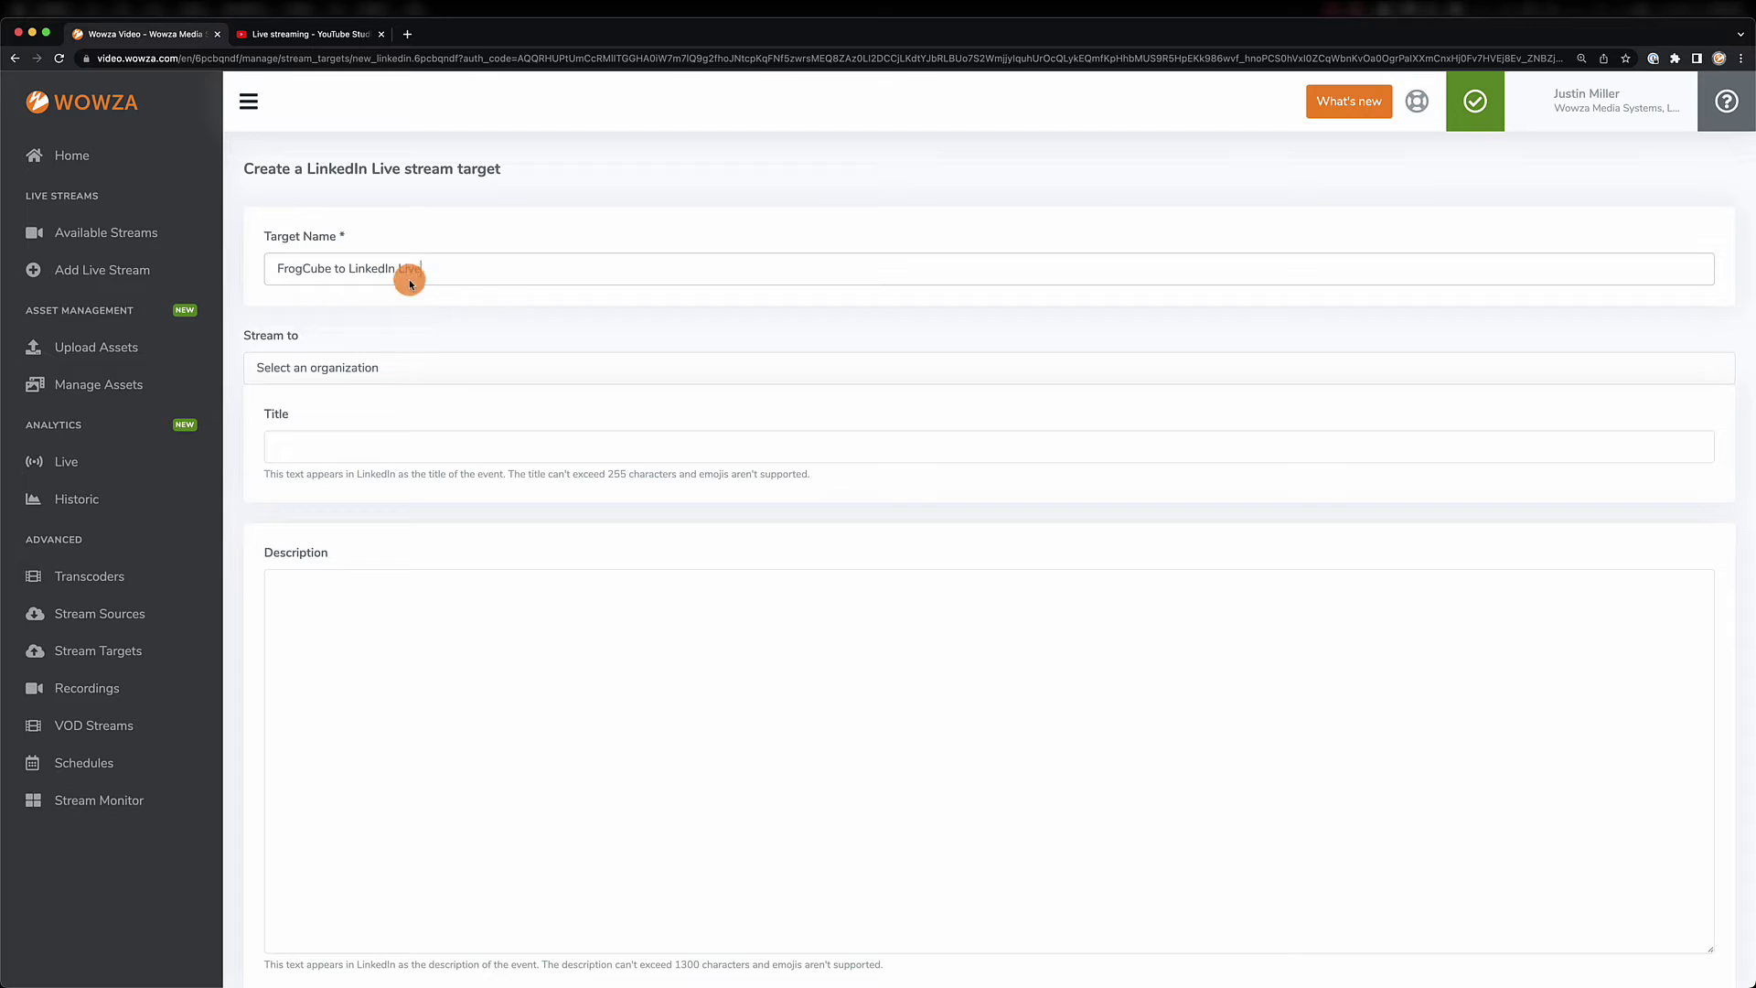
pyautogui.click(353, 368)
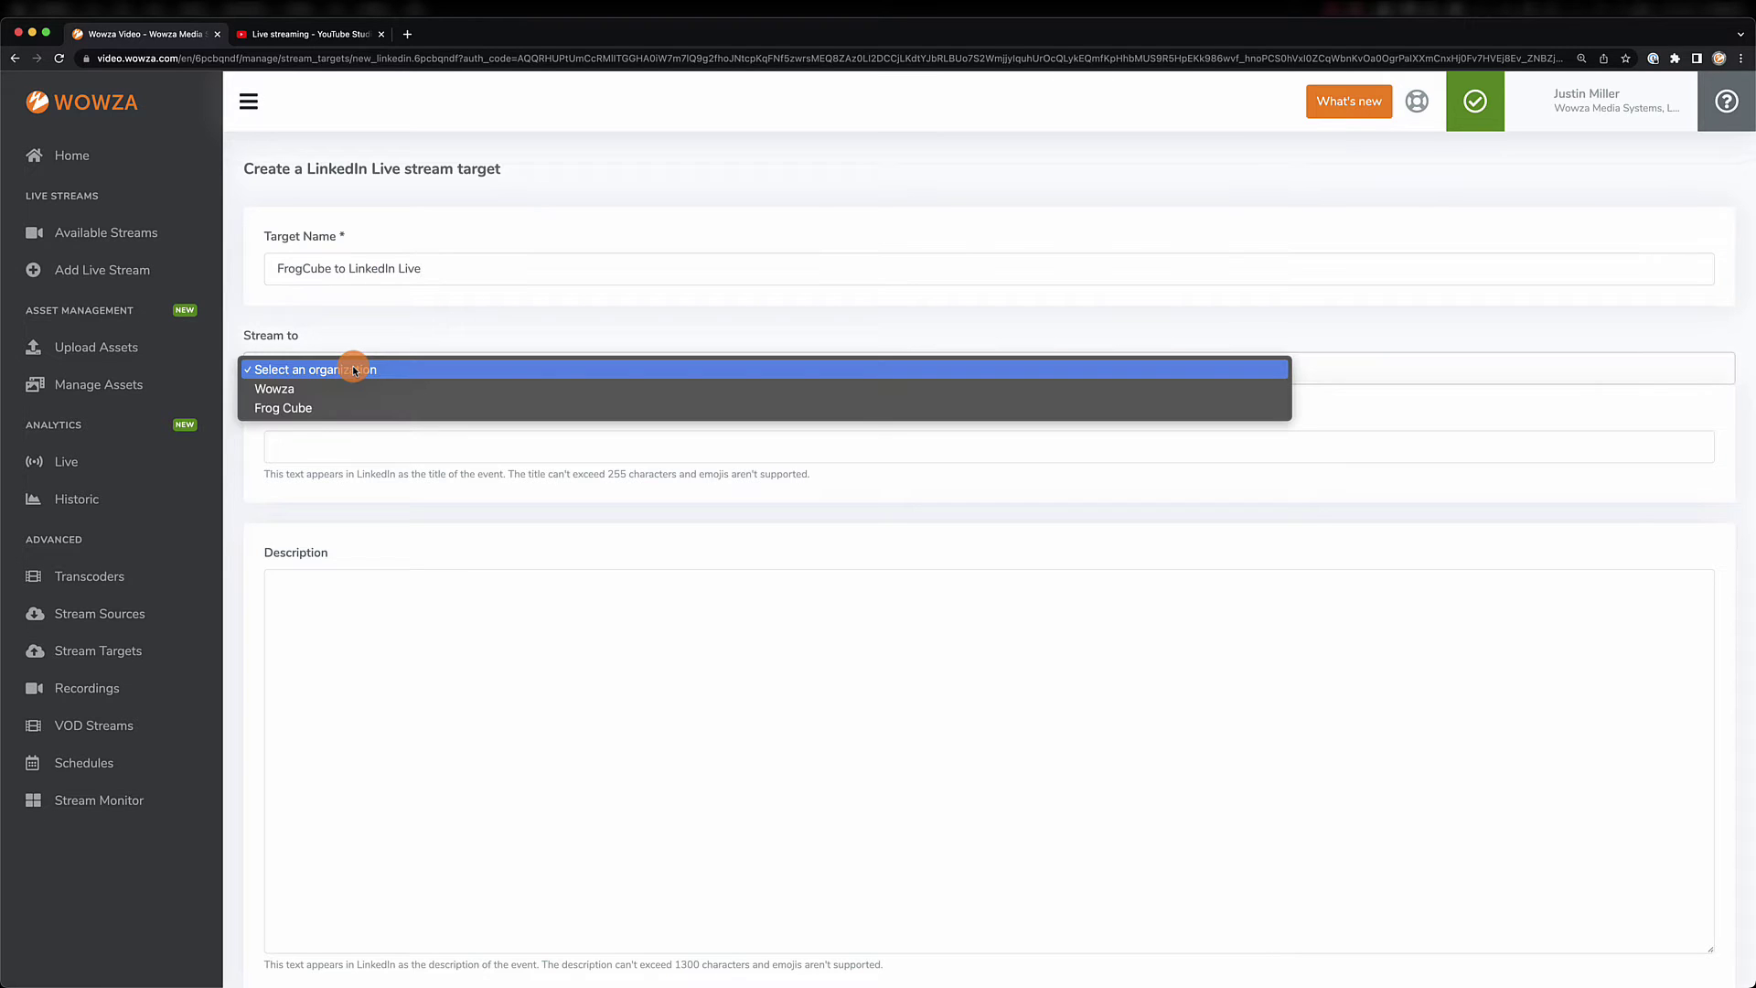
pyautogui.click(350, 407)
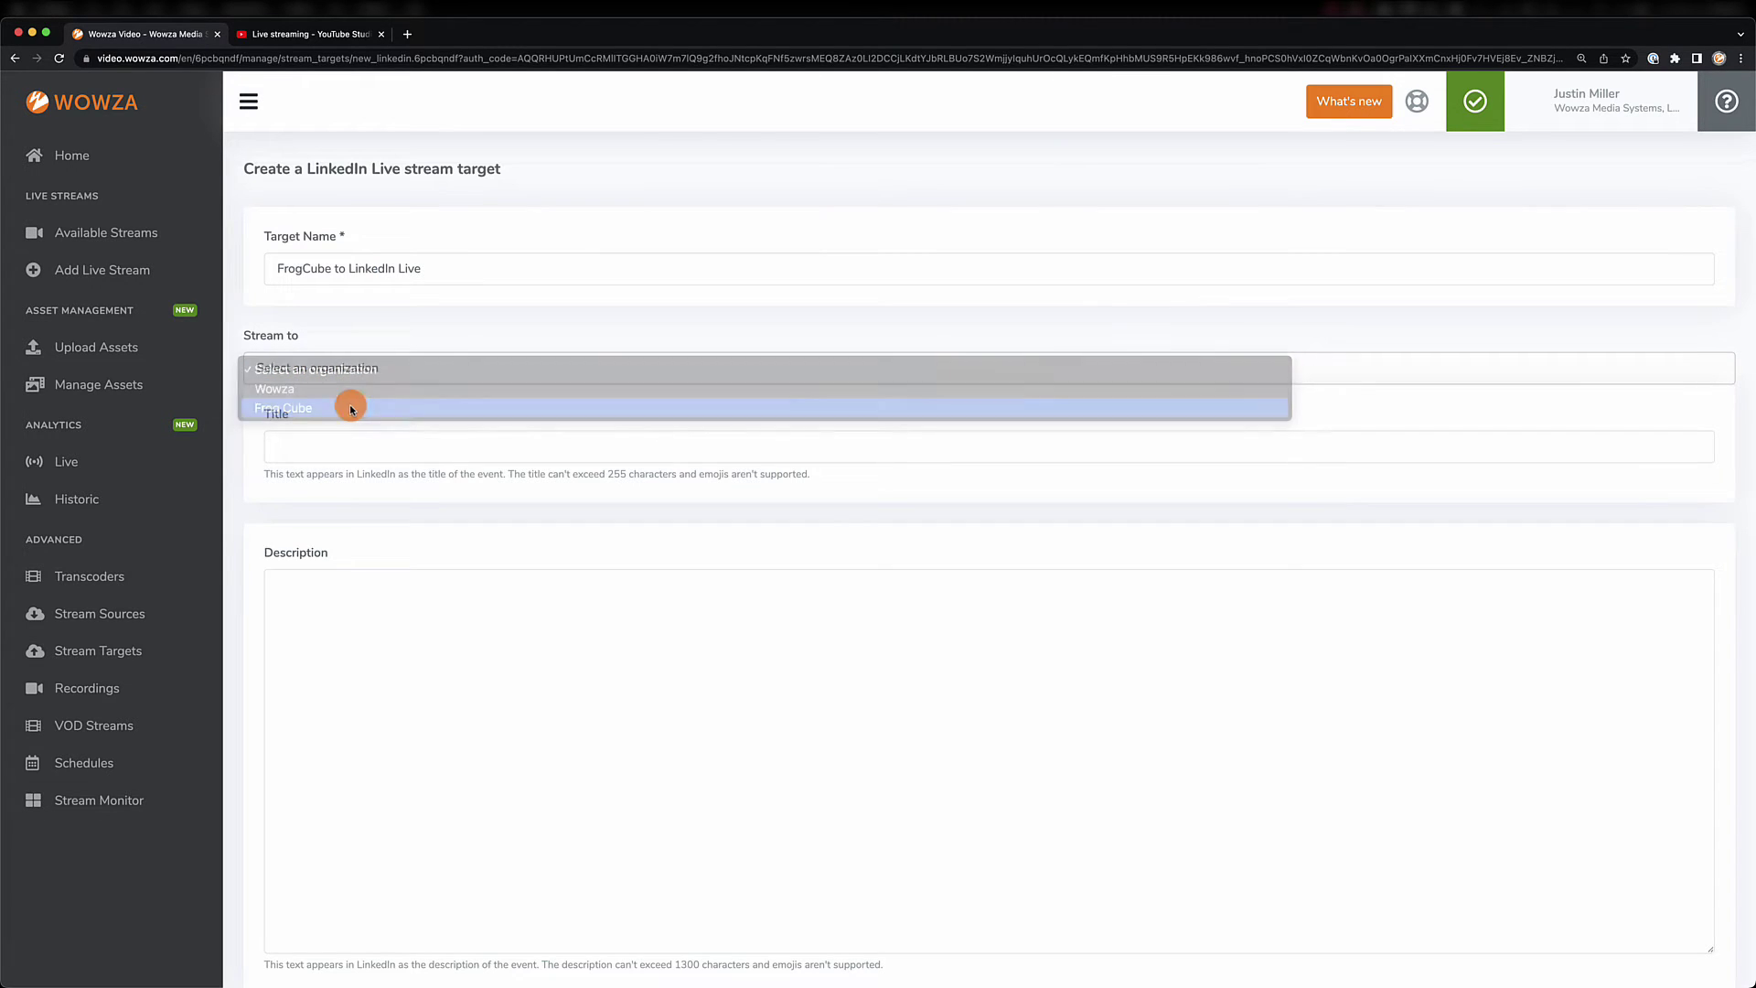
# - Set the LinkedIn event title to 'Lorem ipsum' with a placeholder description
pyautogui.click(361, 444)
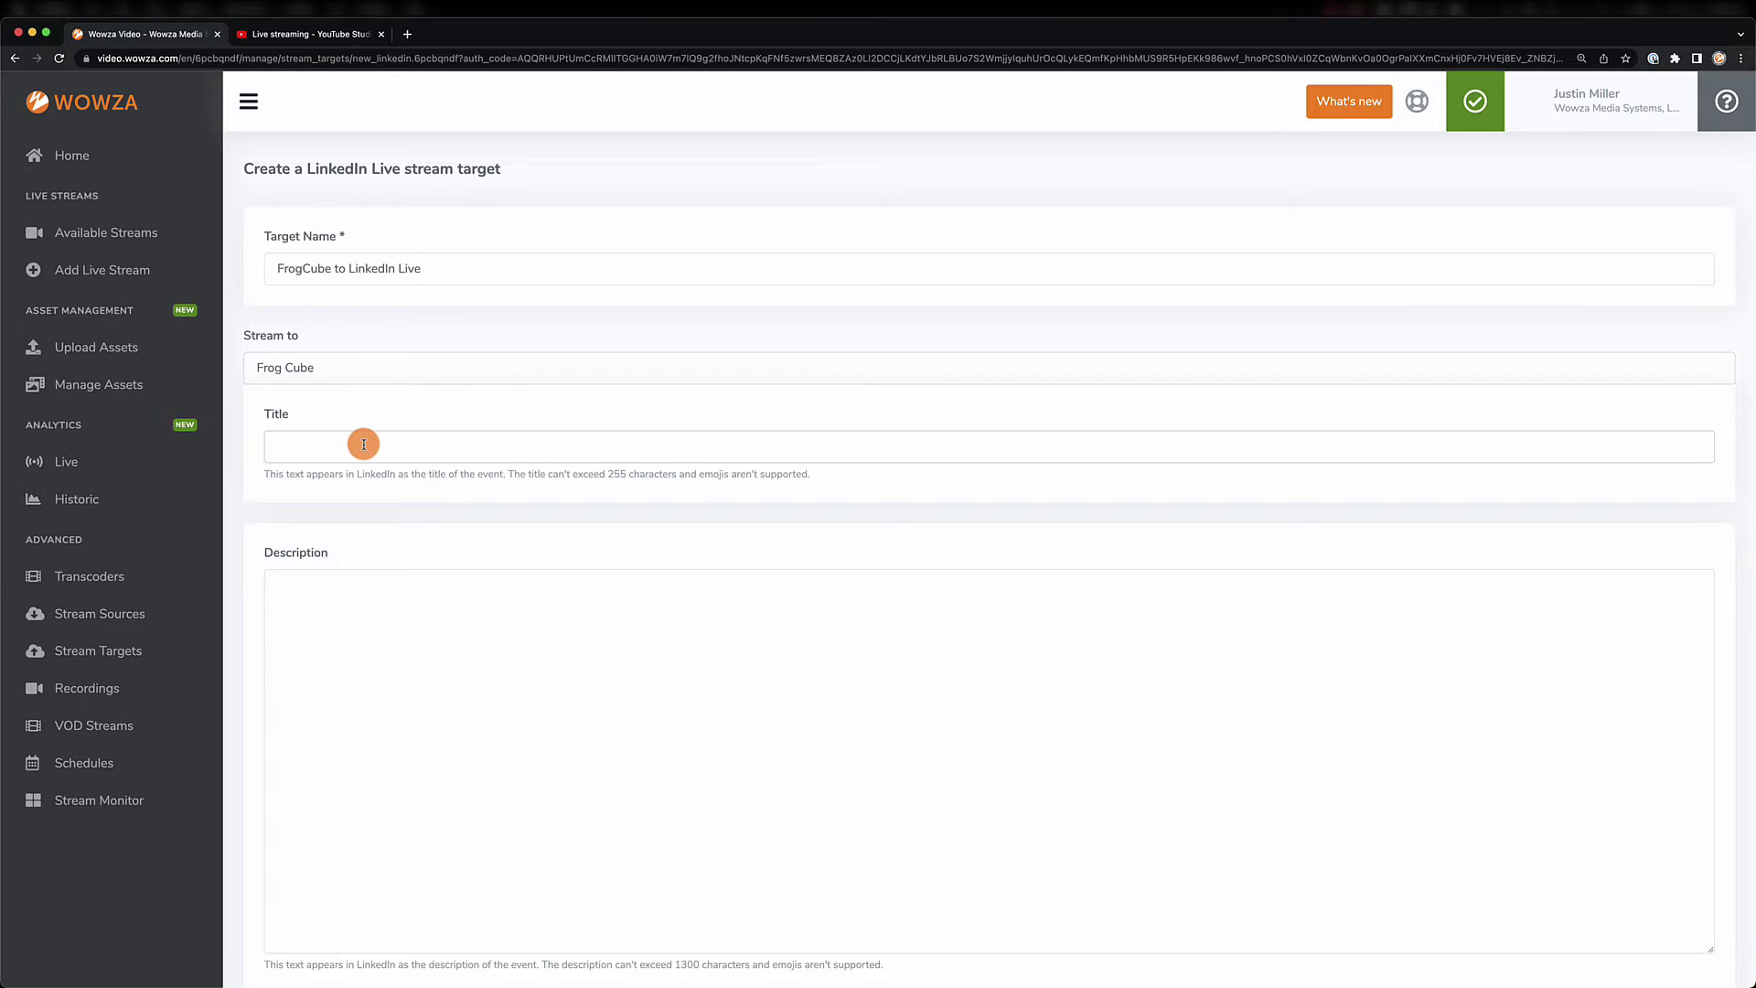
pyautogui.write('Lorem ipsum dolor sit amet, consectetur adipiscing elit, sed do eiusmod tempor incididunt ut labore et dolore magna aliqua. Ut tortor pretium viverra suspendisse potenti nullam ac tortor. Malesuada fames ac turpis egestas integer eget. Tristique nulla ali')
pyautogui.click(345, 448)
pyautogui.press('shift+super+Right')
pyautogui.press('BackSpace')
pyautogui.click(347, 612)
pyautogui.write('Lorem ipsum dolor sit amet, consectetur adipiscing elit, sed do eiusmod tempor incididunt ut labore et dolore magna aliqua. Ut tortor pretium viverra suspendisse potenti nullam ac tortor. Malesuada fames ac turpis egestas integer eget. Tristique nulla aliquet enim tortor at auctor. Lacus suspendisse faucibus interdum posuere lorem. Id cursus metus aliquam eleifend mi in nulla. Odio aenean sed adipiscing diam. Nec ullamcorper sit amet risus nullam eget. Quam viverra orci sagittis eu volutpat odio facilisis. Lorem ipsum dolor sit amet consectetur adipiscing.')
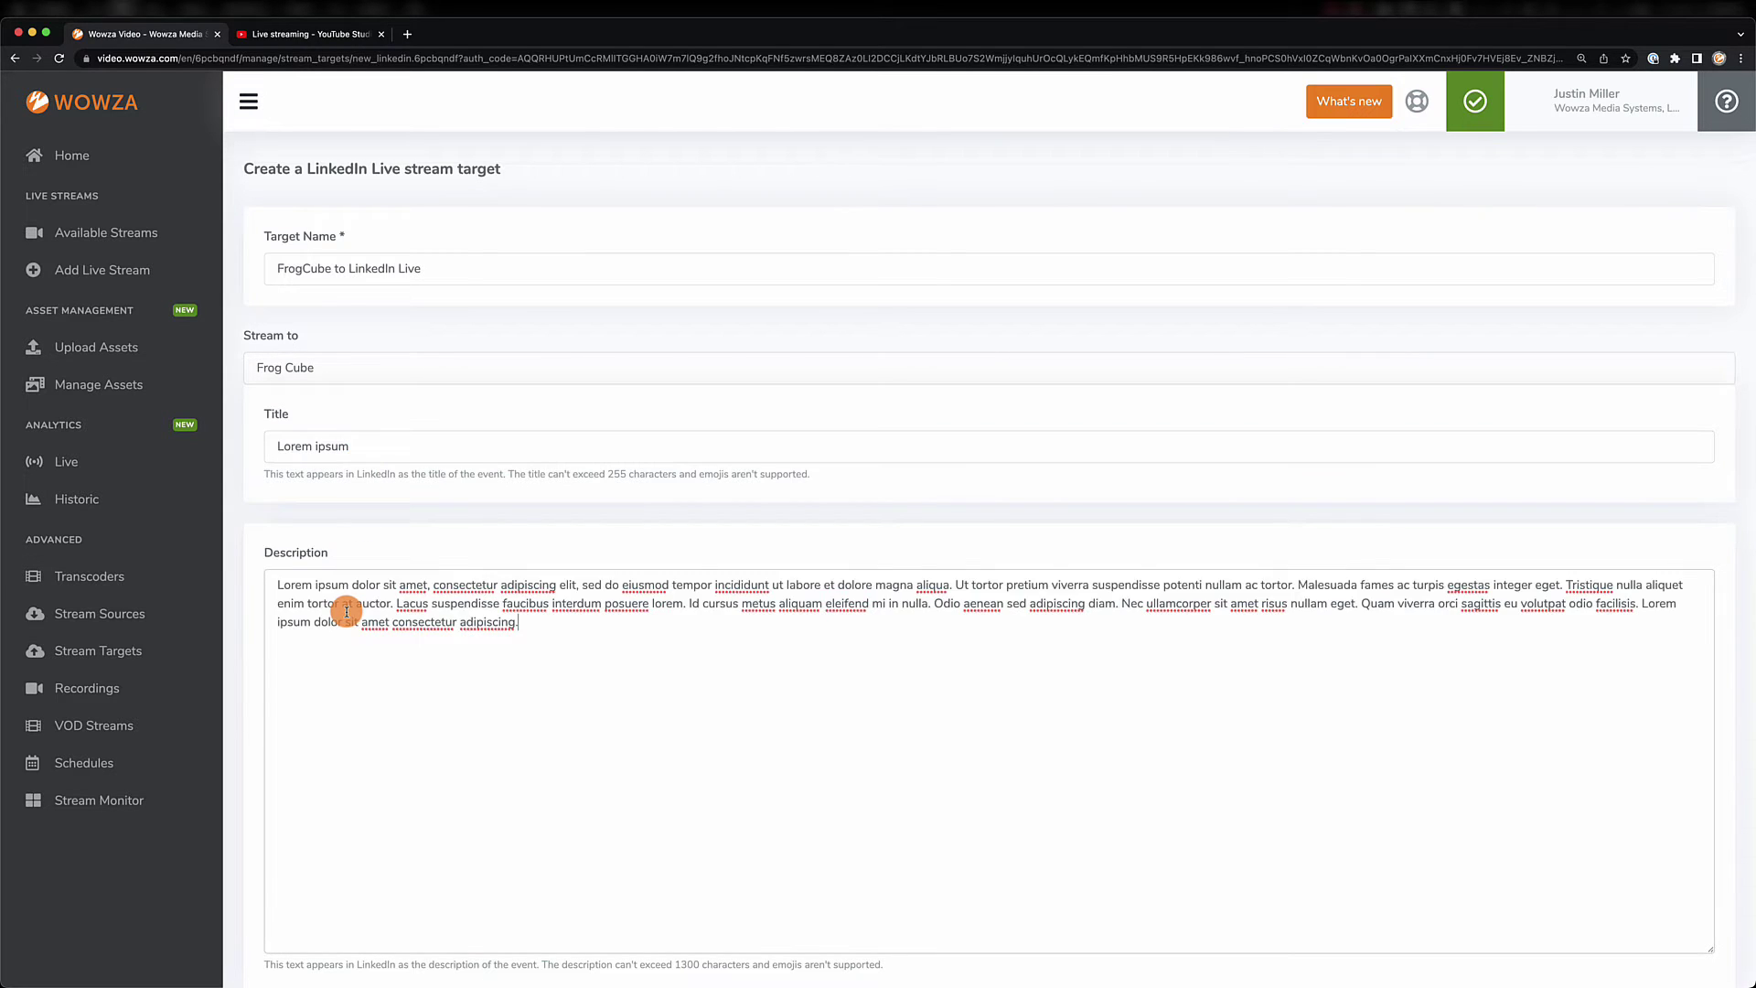
# - Set the region to Central US and save the LinkedIn Live target
pyautogui.scroll(-5, 346, 612)
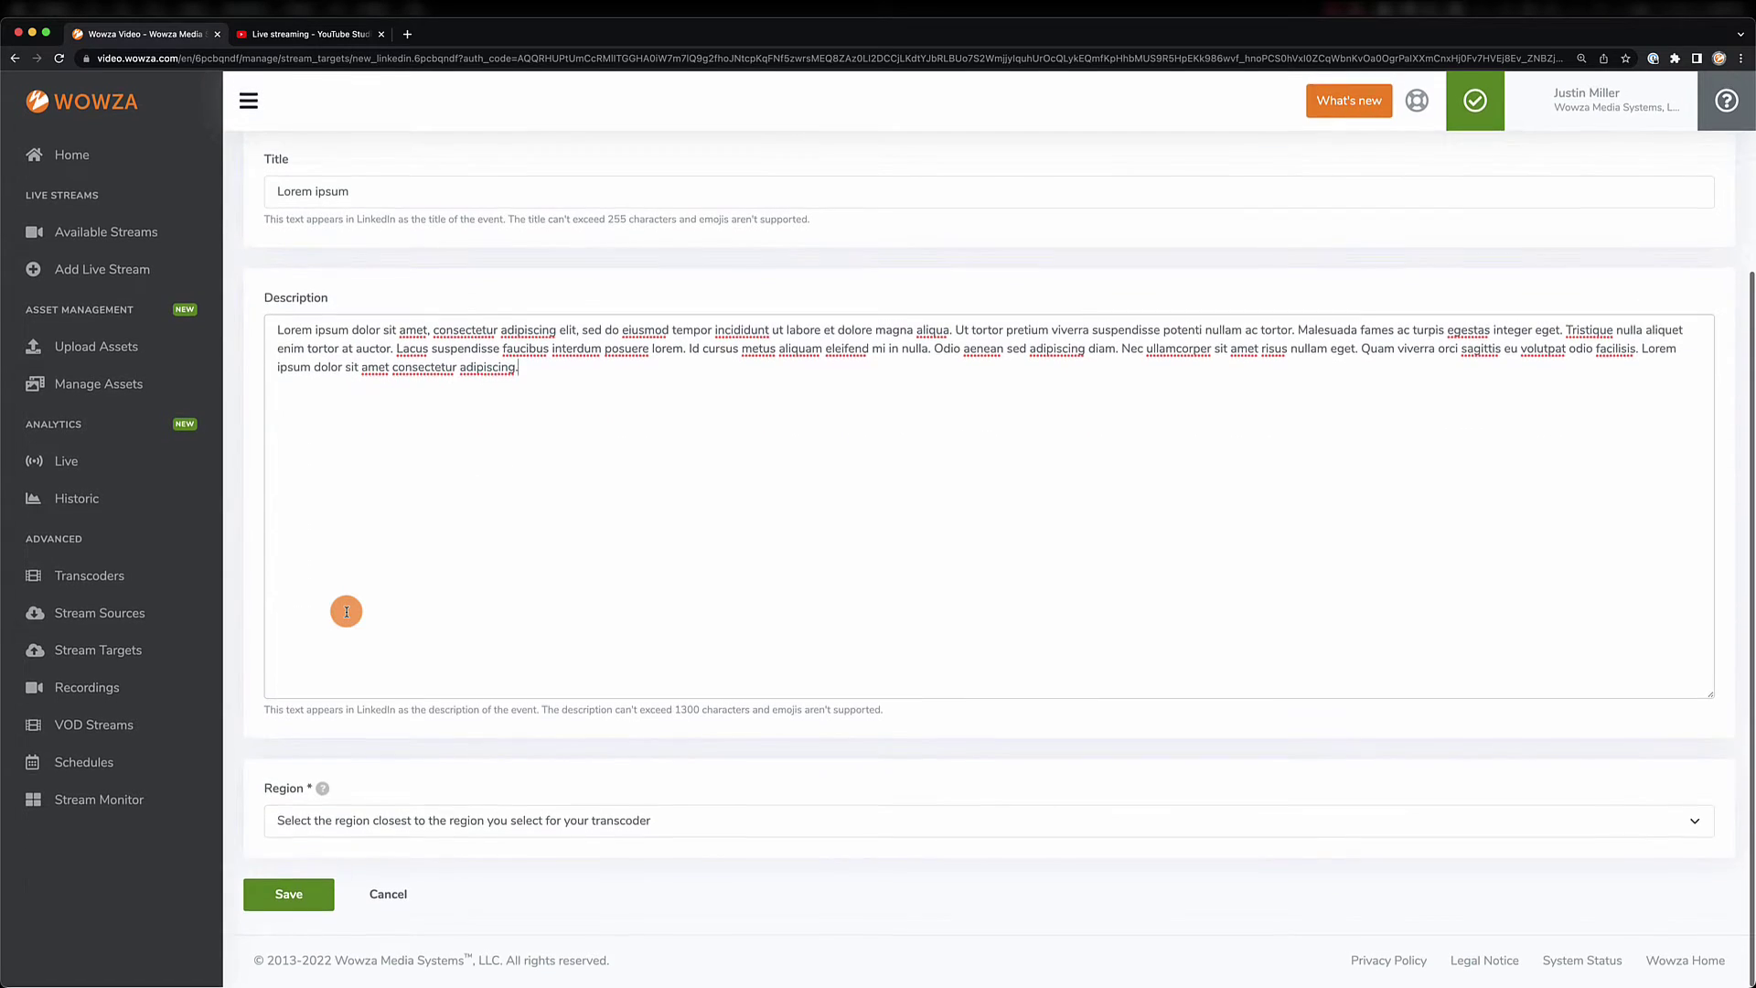
pyautogui.click(419, 820)
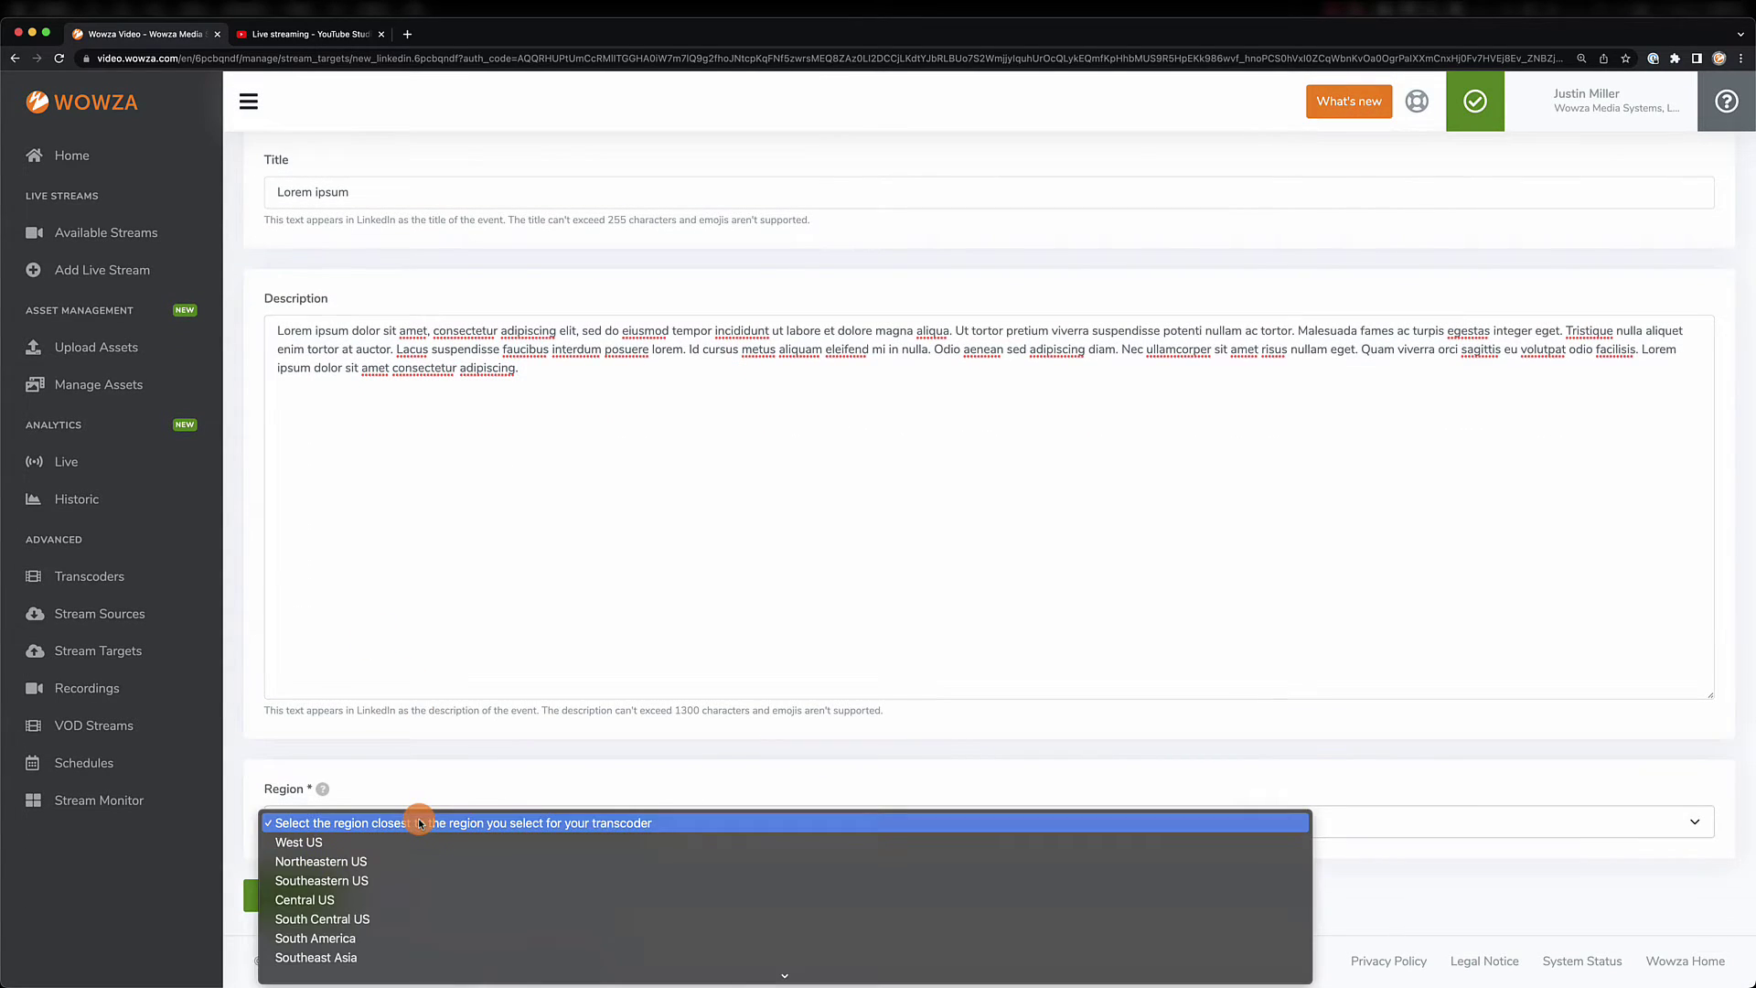
pyautogui.click(440, 897)
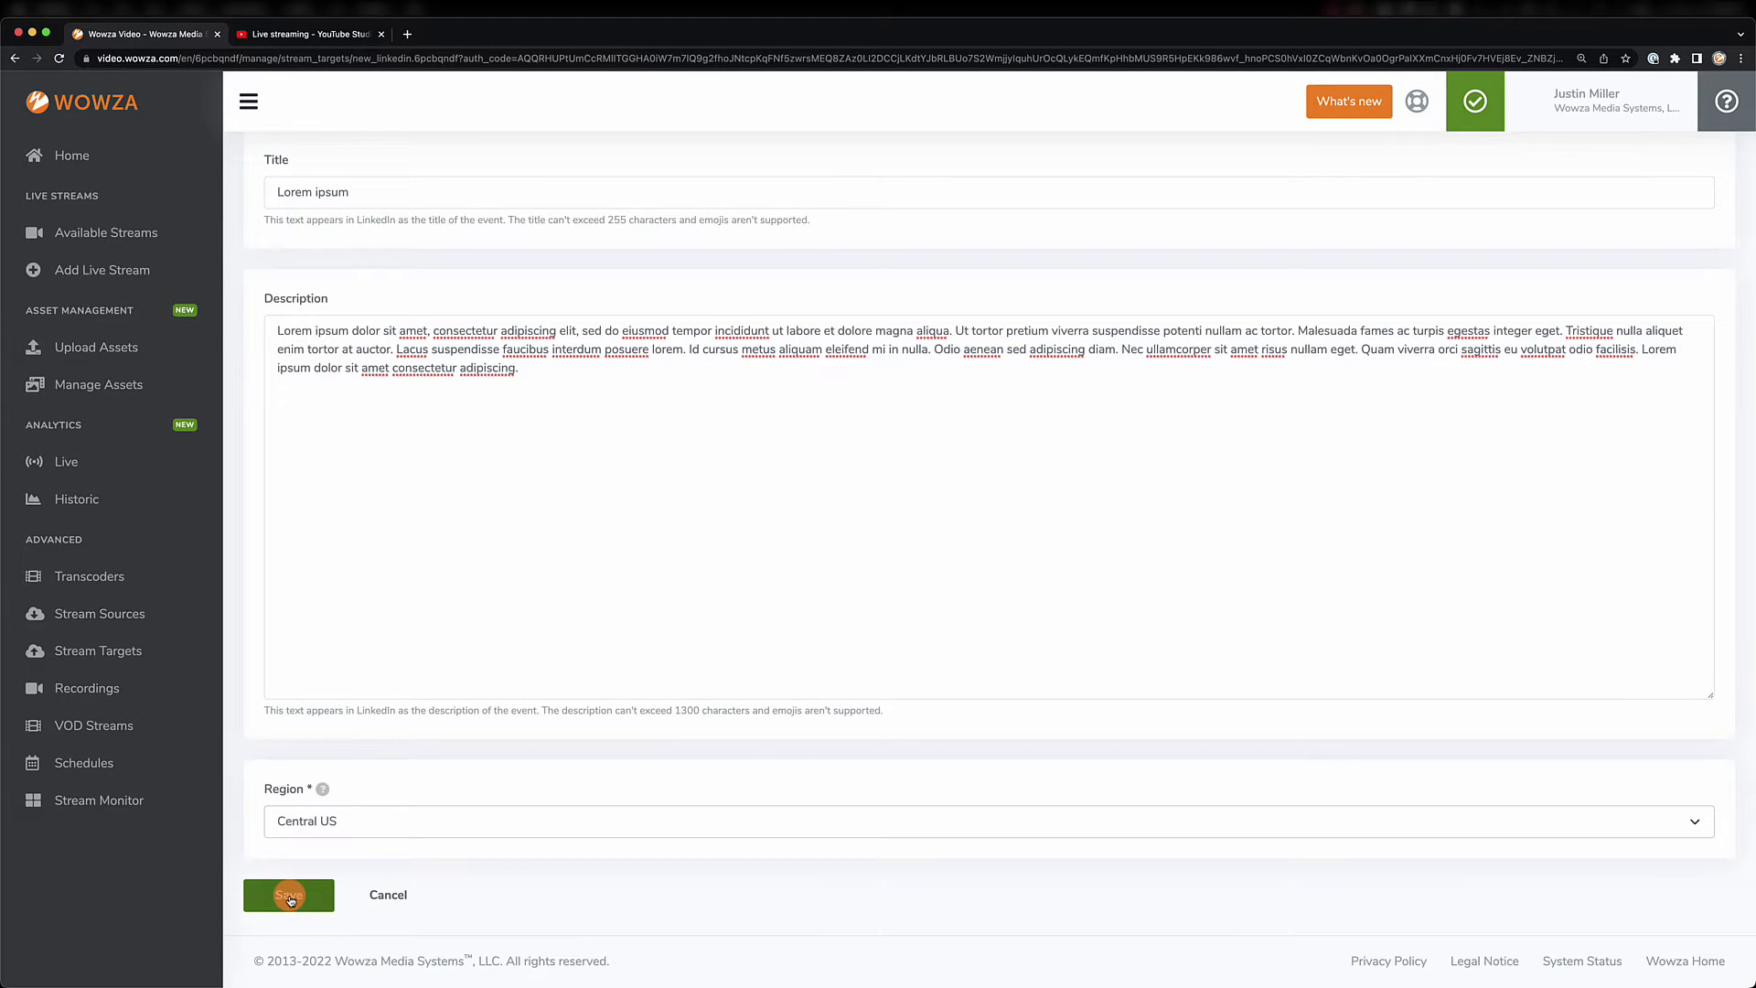
pyautogui.click(289, 897)
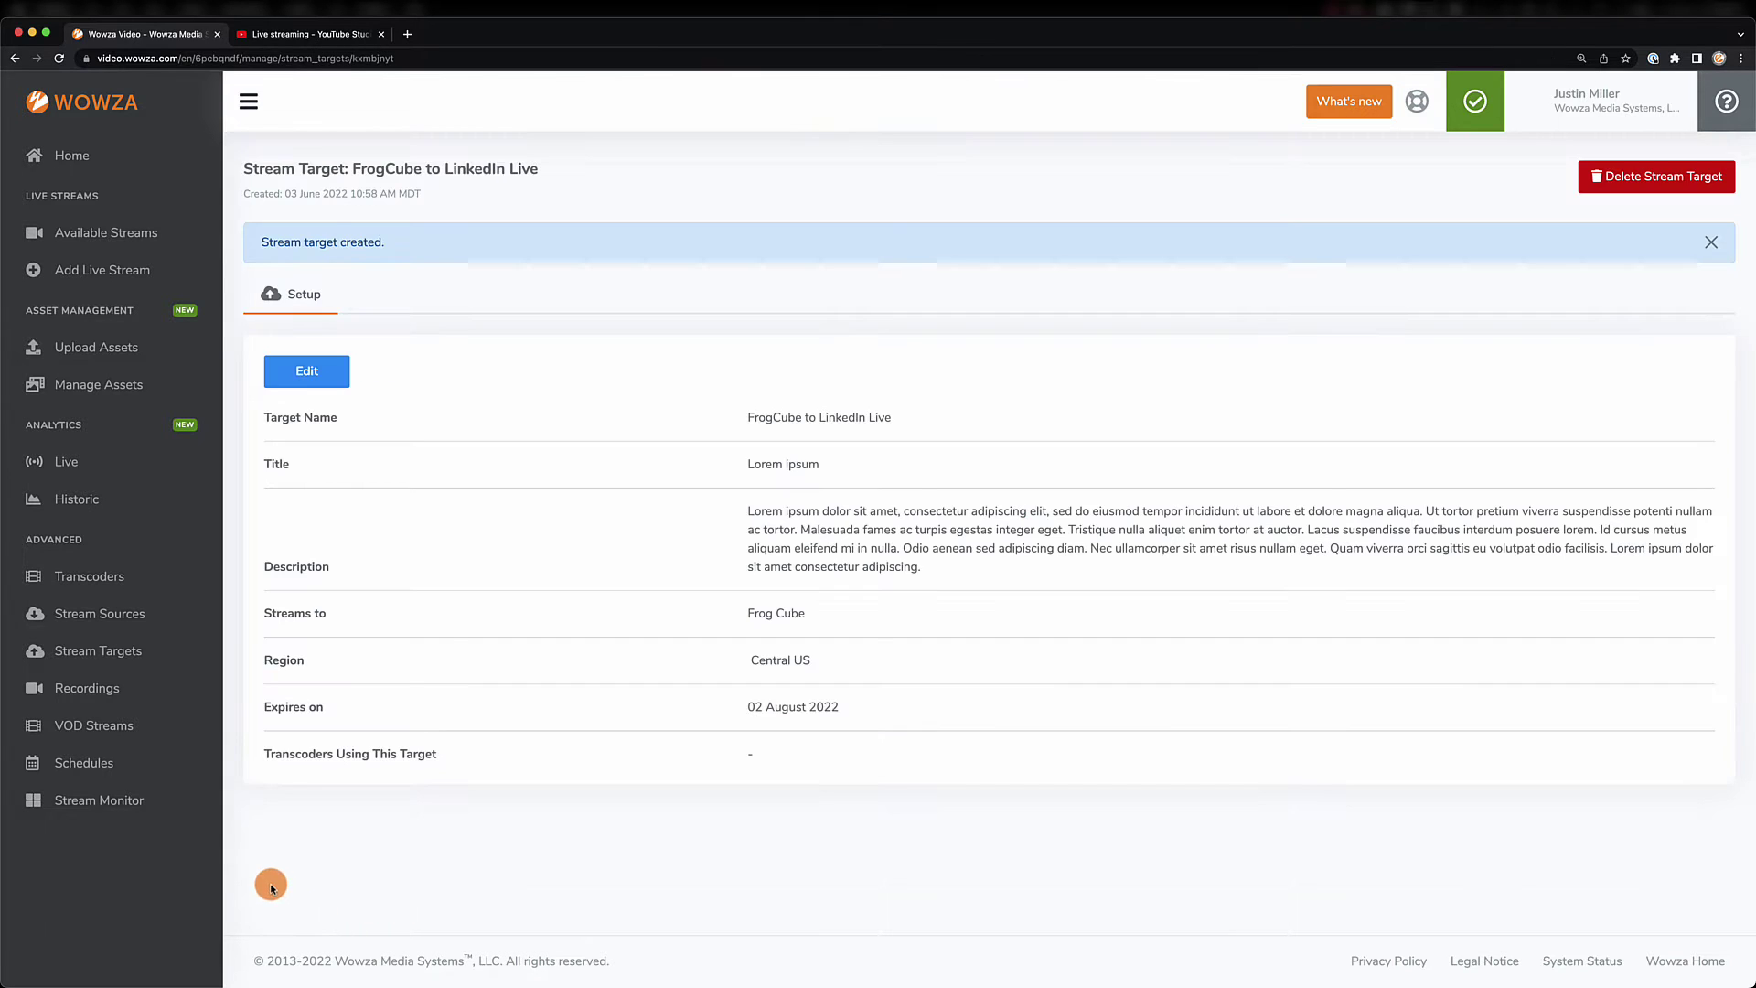
# - Create a custom target named 'FrogCube to YouTube' with RTMP as provider
pyautogui.click(103, 659)
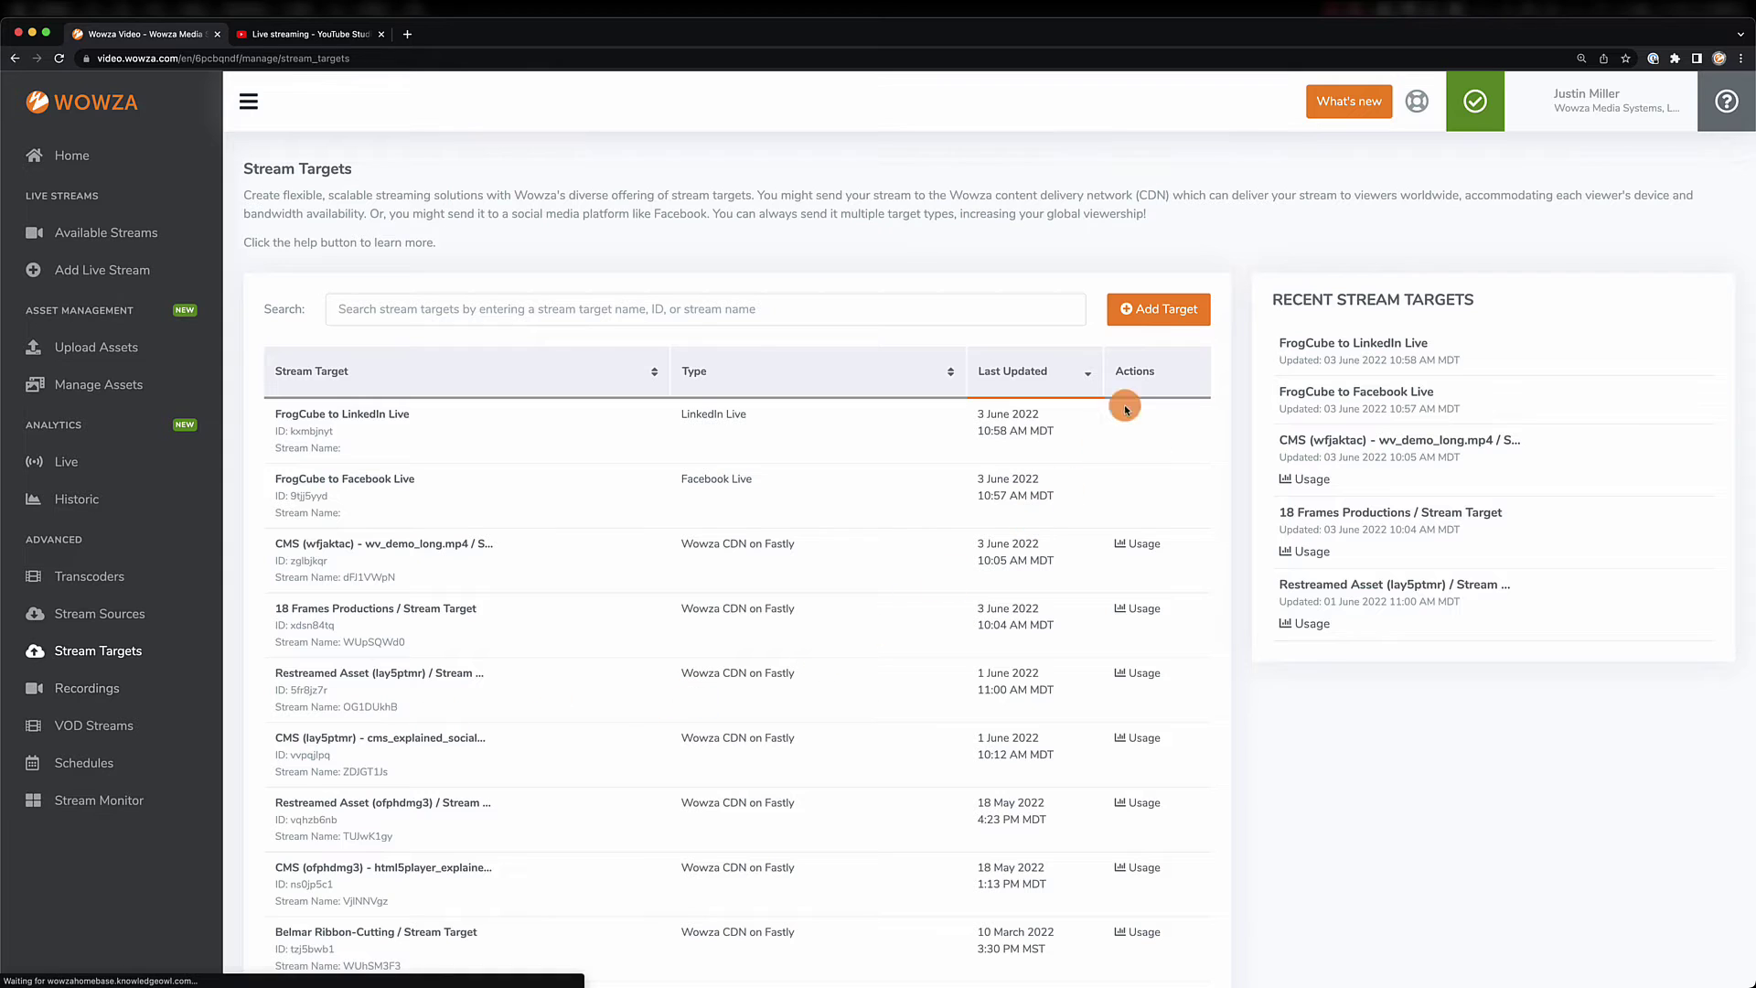
pyautogui.click(1154, 309)
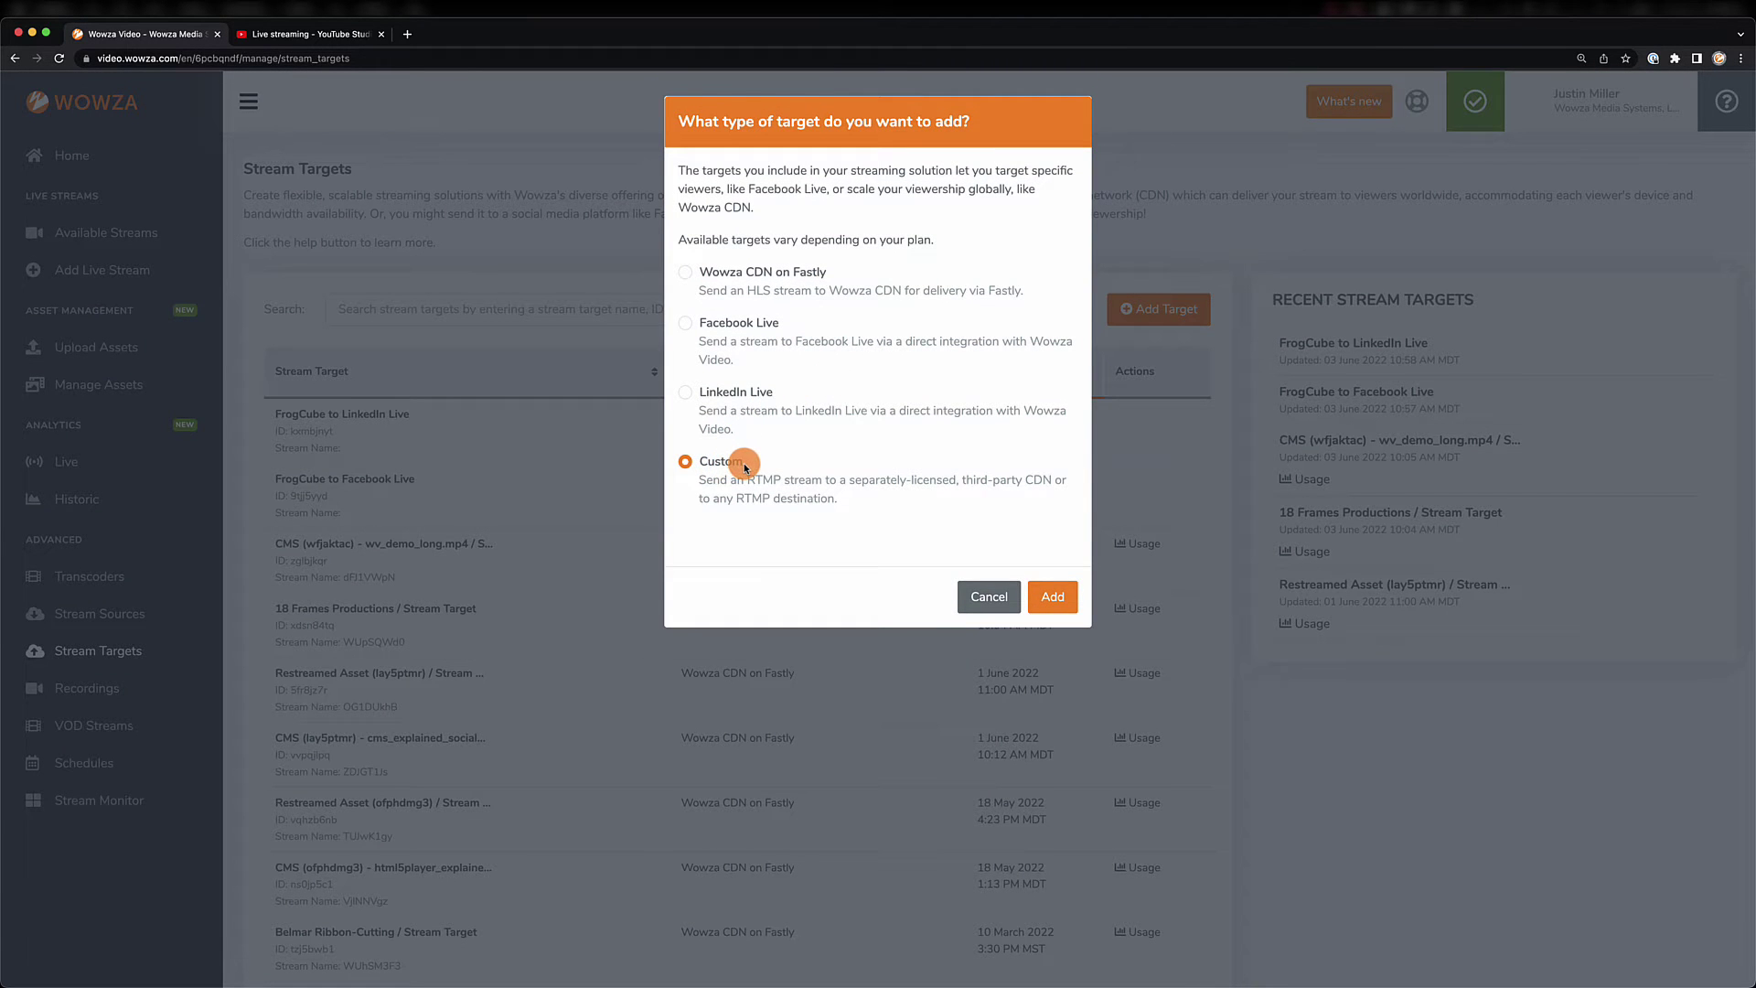
pyautogui.click(1050, 590)
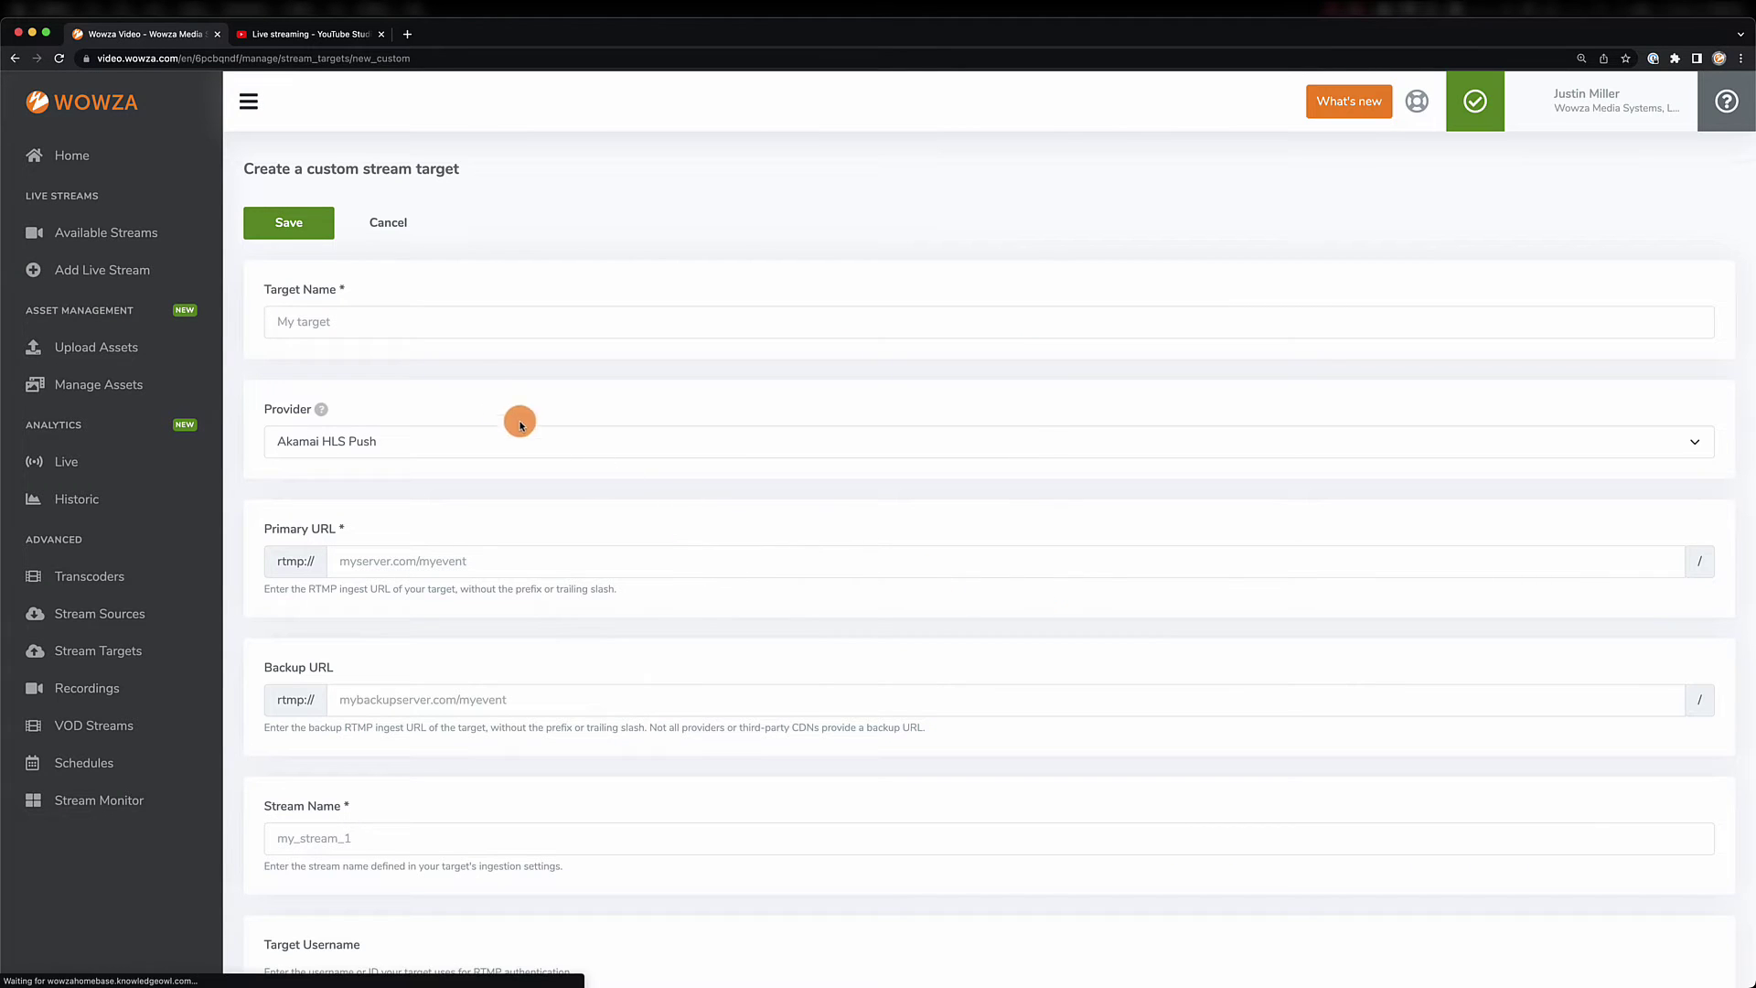
pyautogui.click(450, 324)
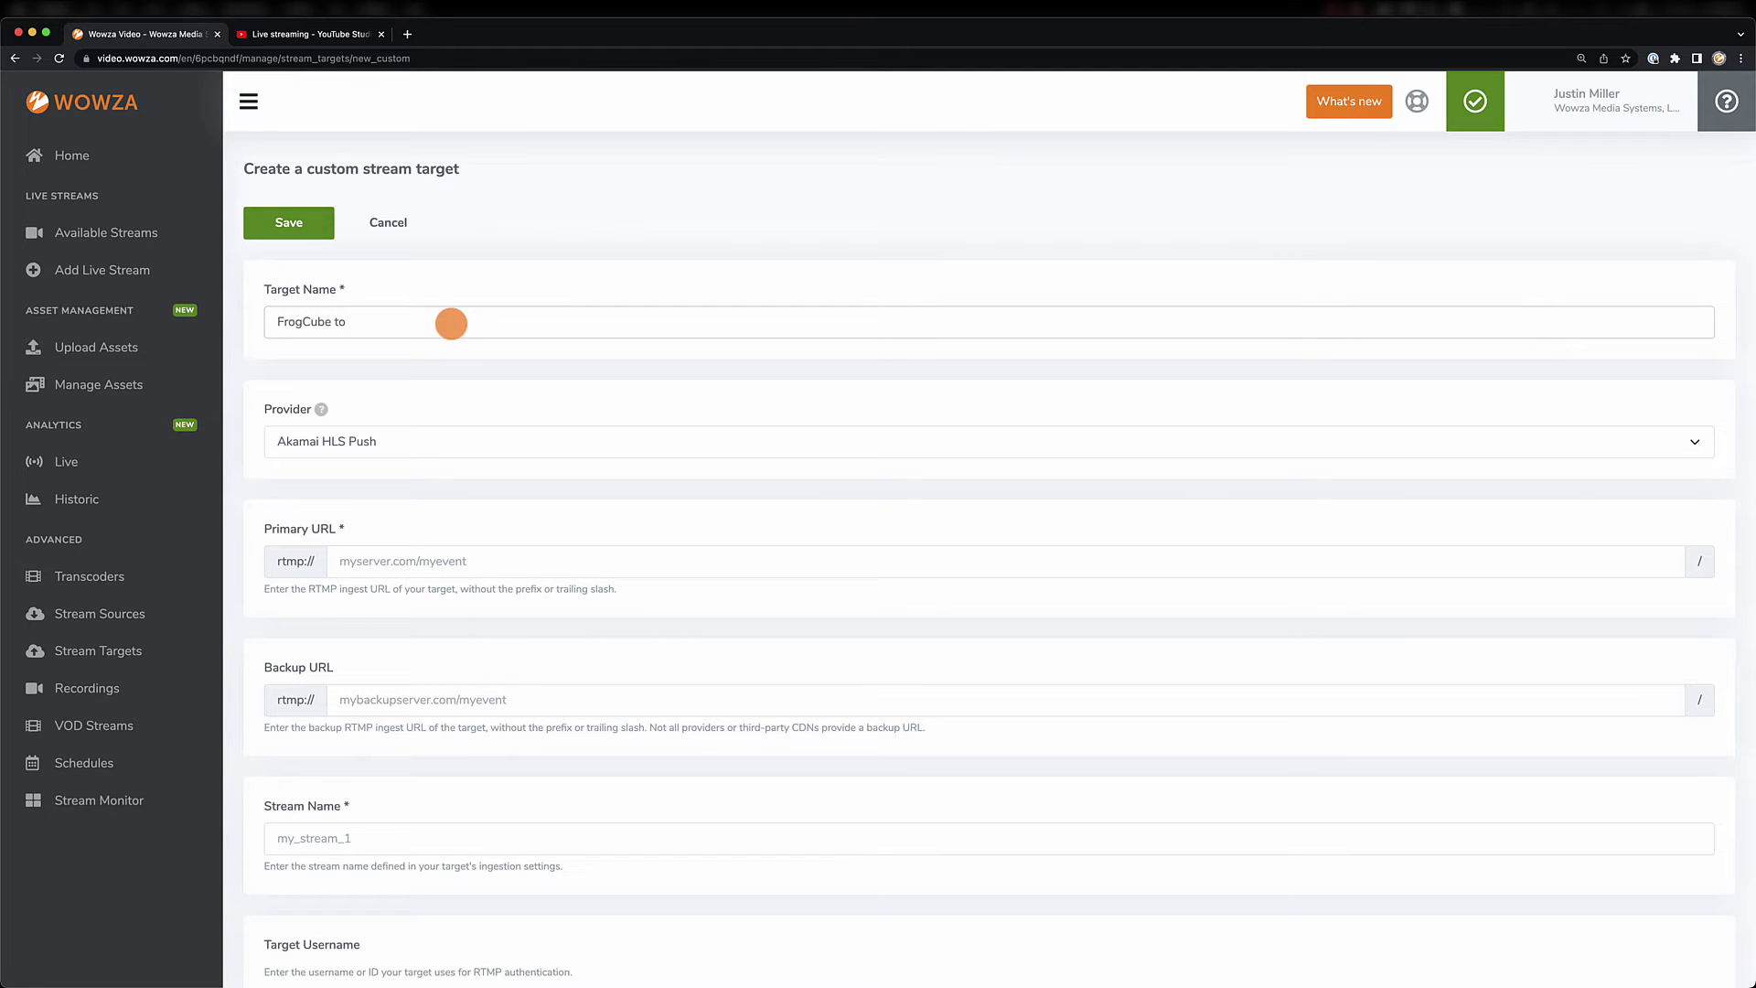
pyautogui.click(479, 437)
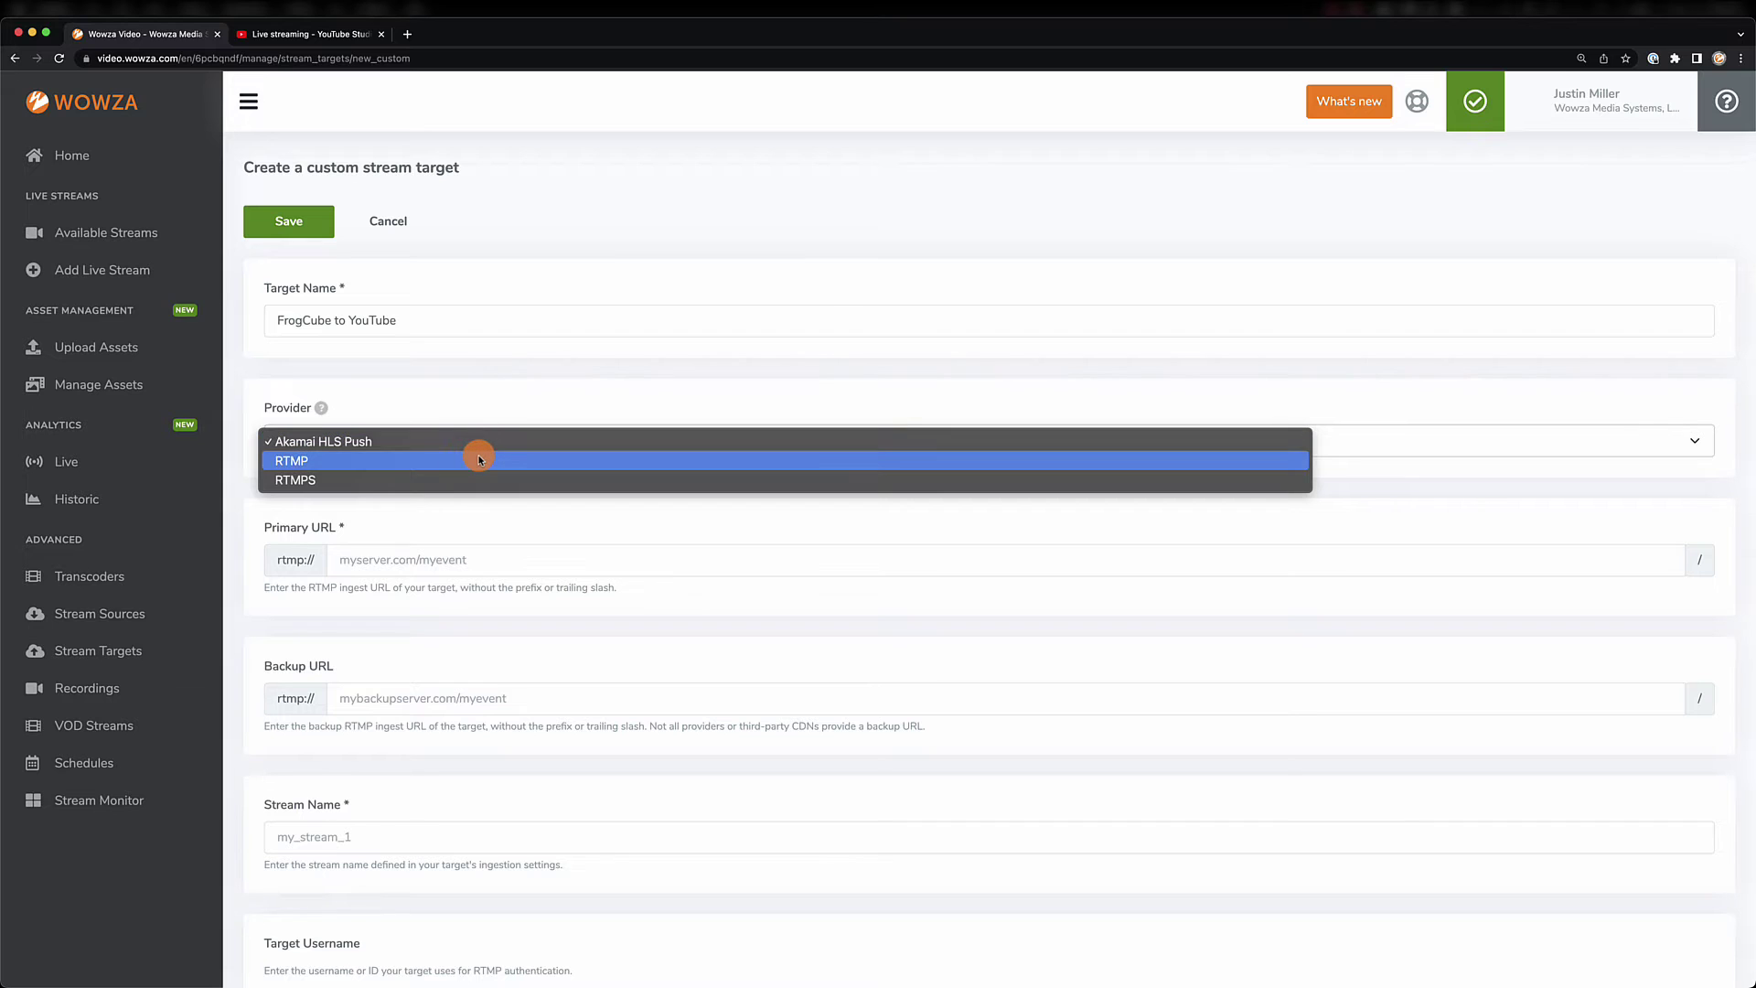
pyautogui.click(479, 459)
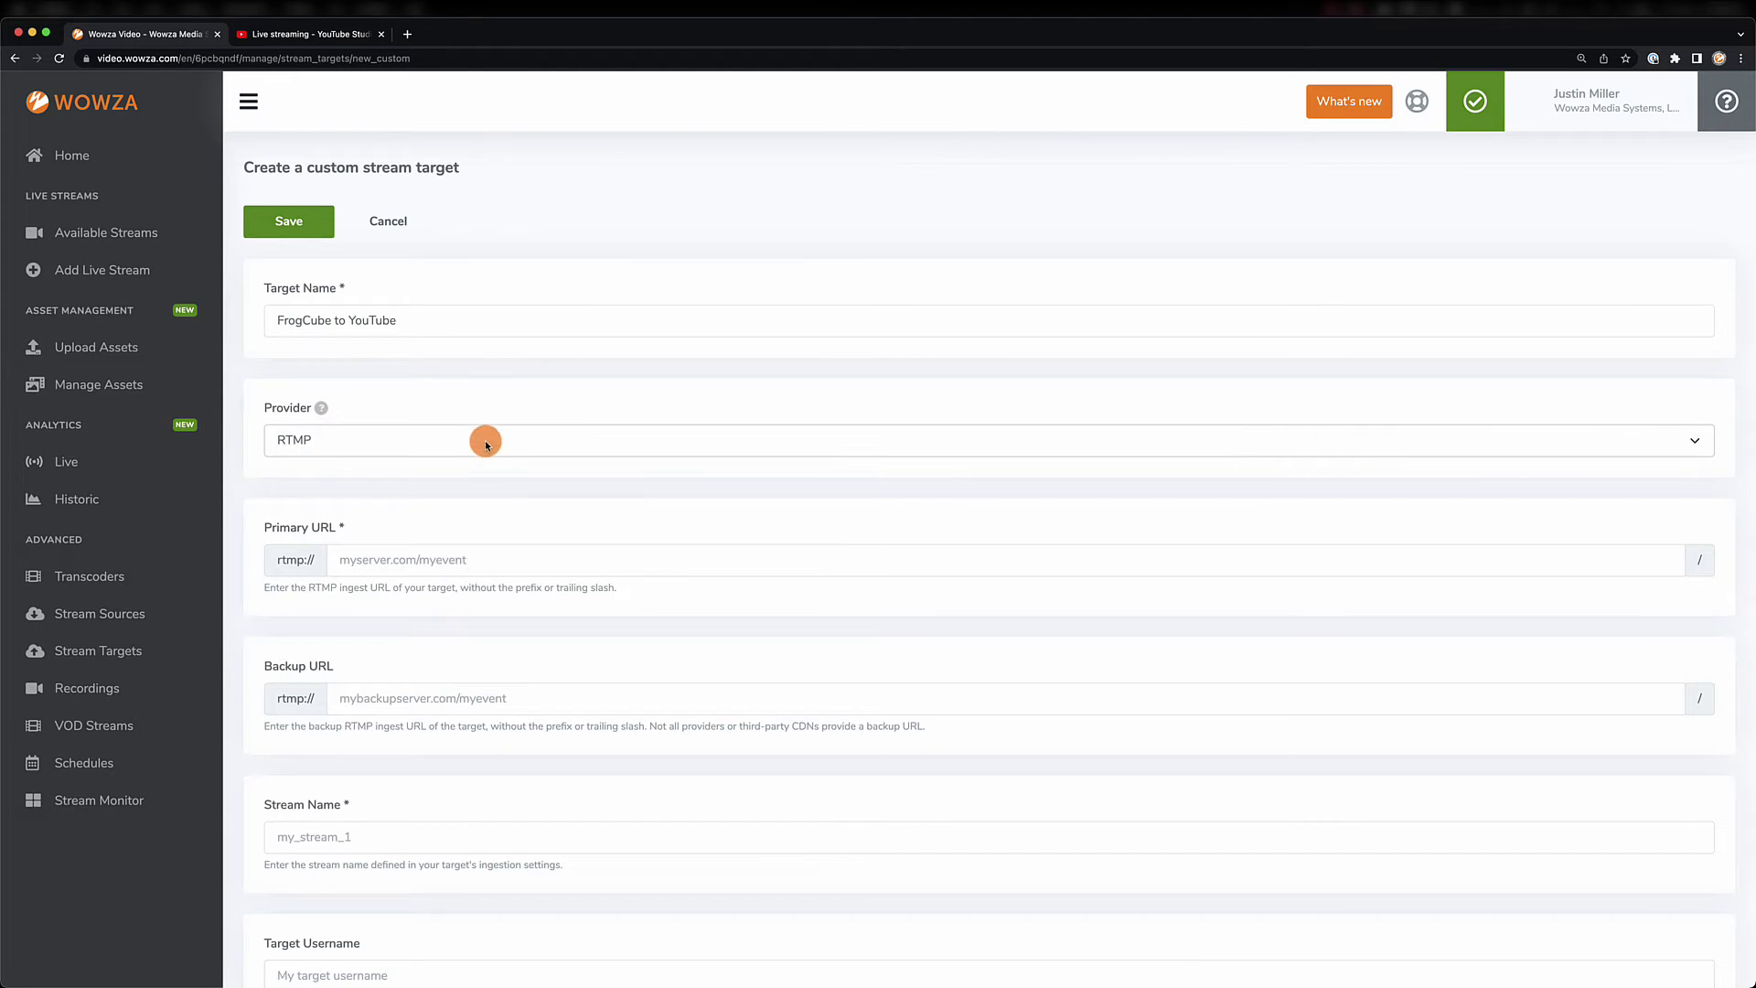
# - Reveal and copy the stream key in YouTube Studio's live settings
pyautogui.click(331, 36)
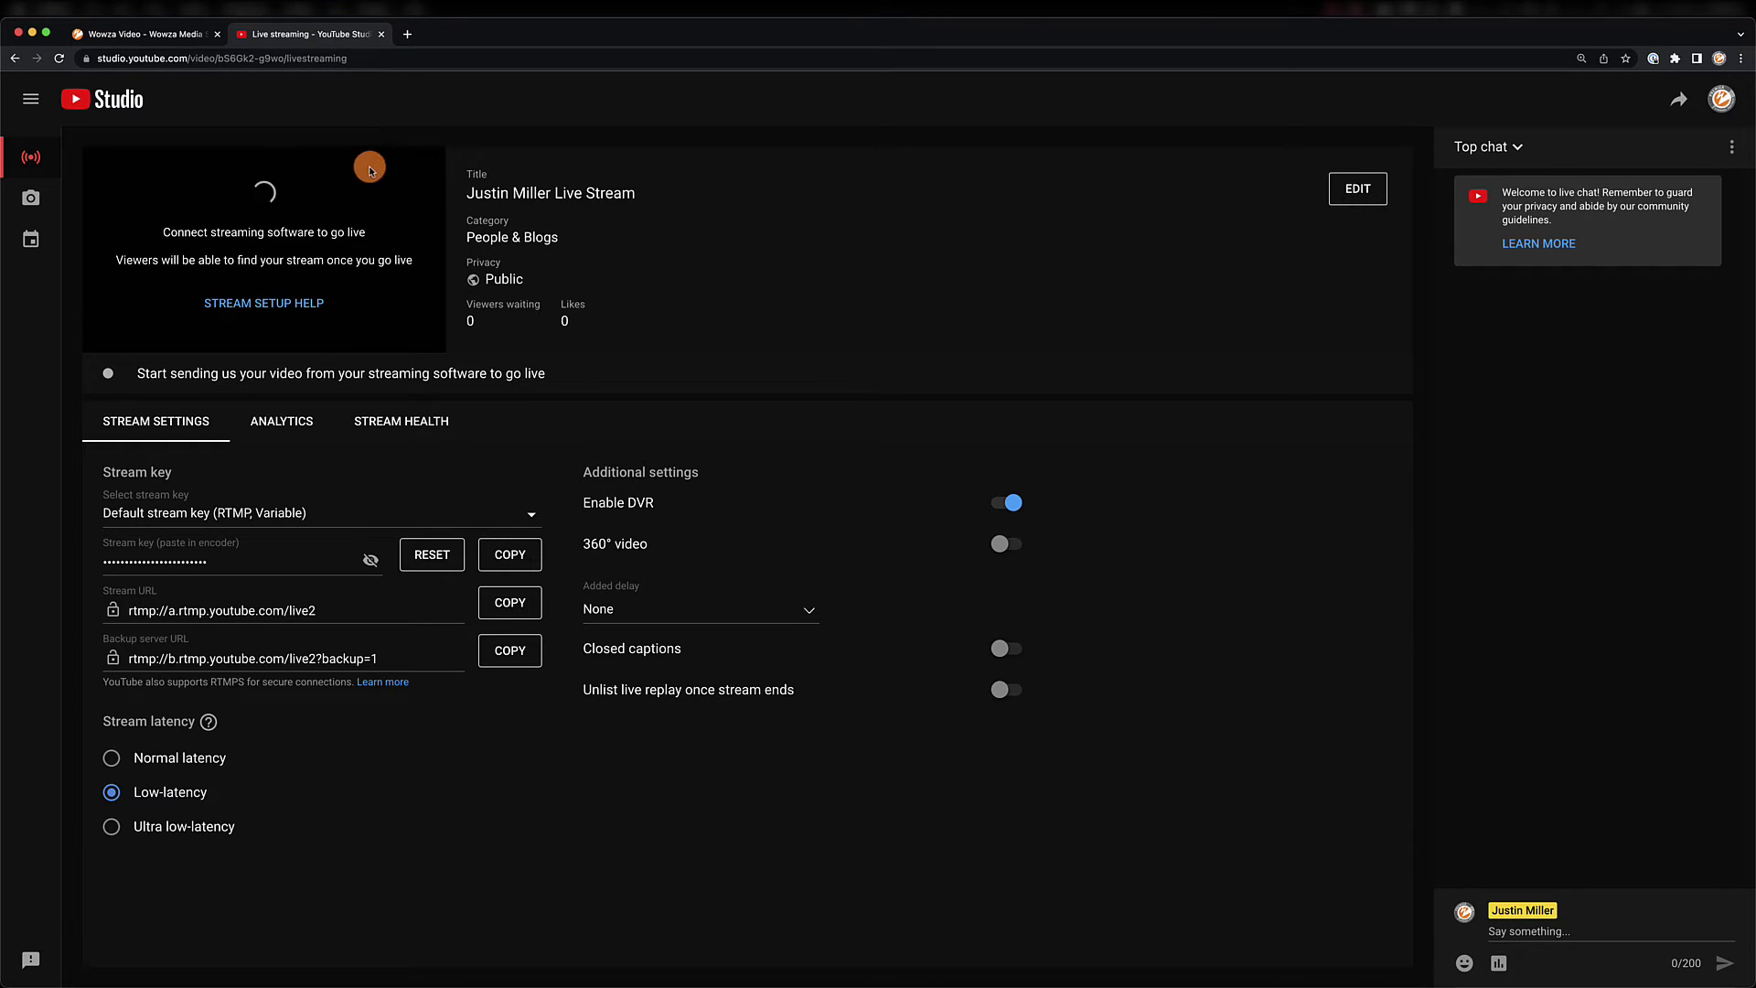
pyautogui.click(370, 559)
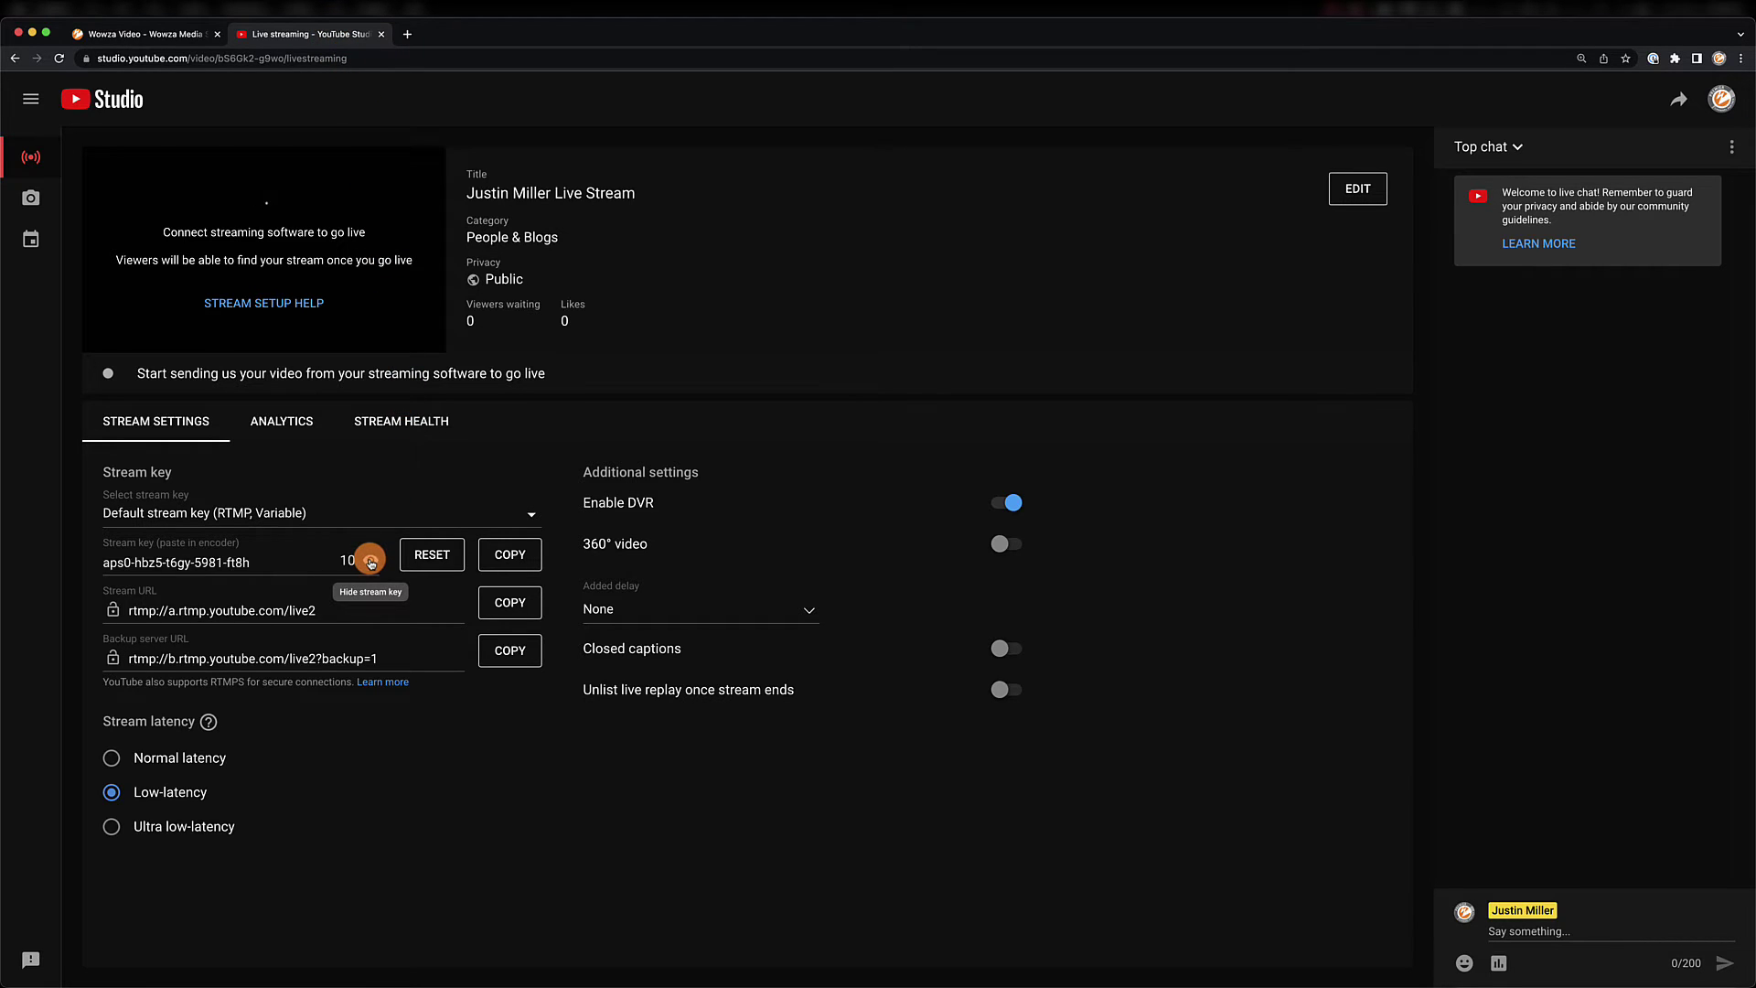
pyautogui.click(524, 554)
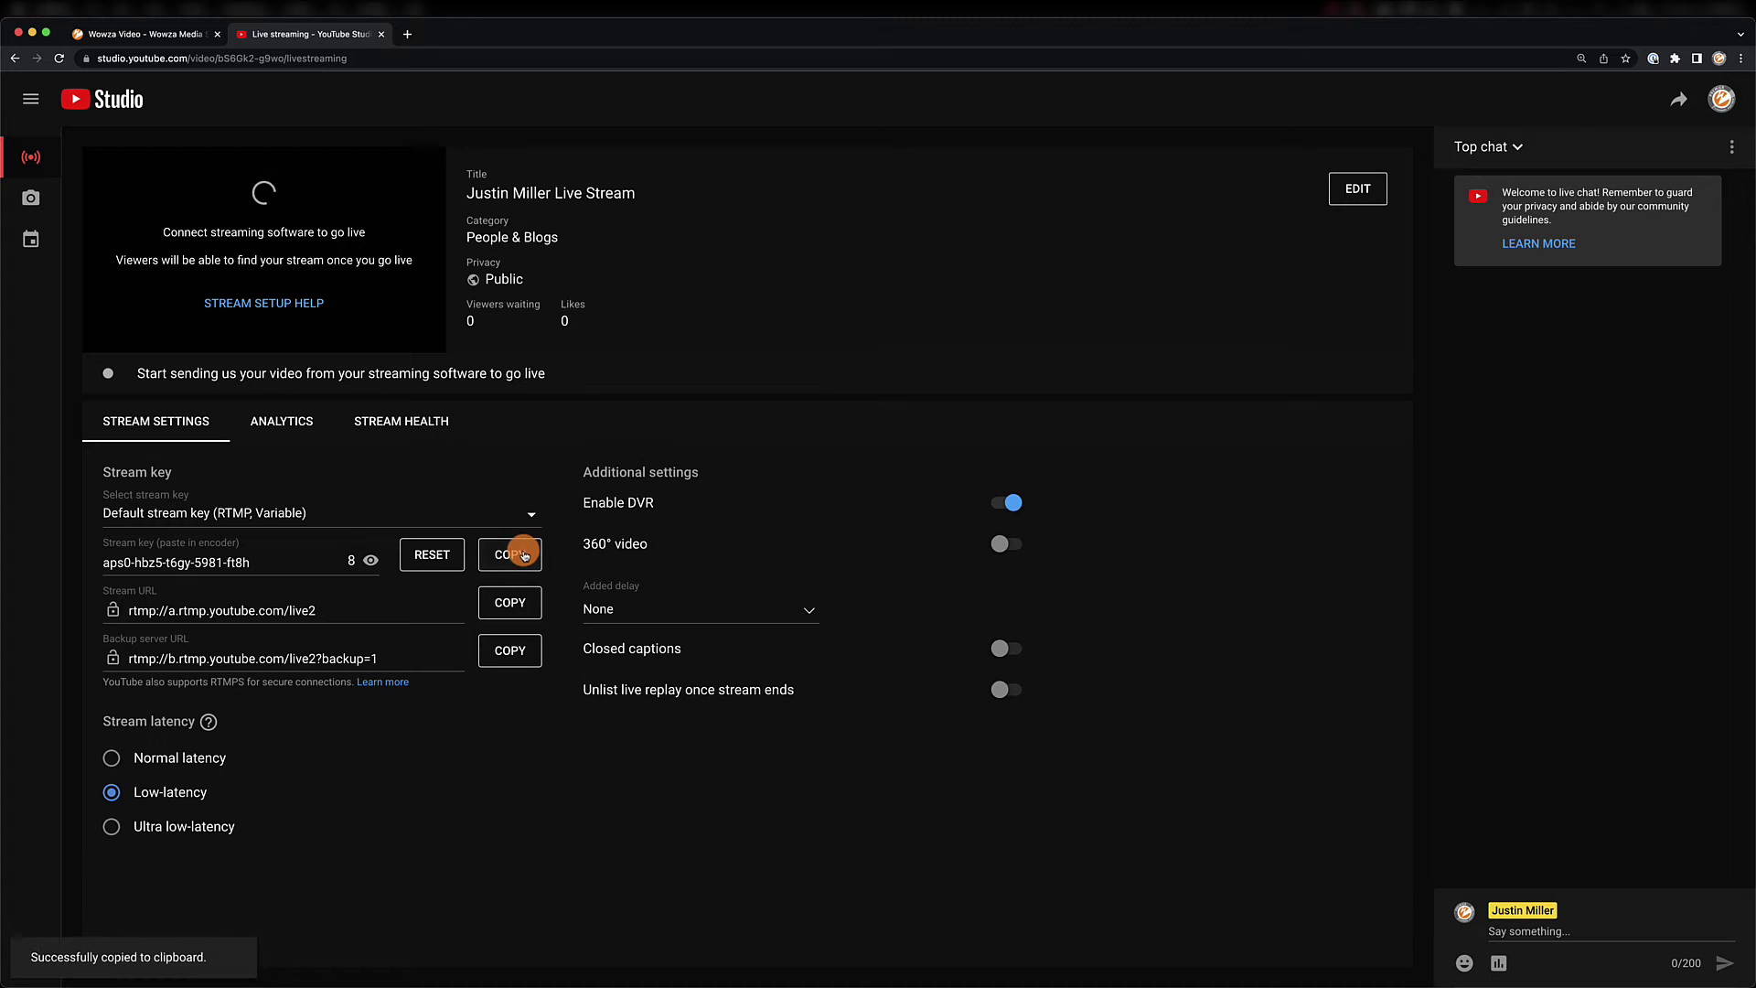
pyautogui.click(170, 37)
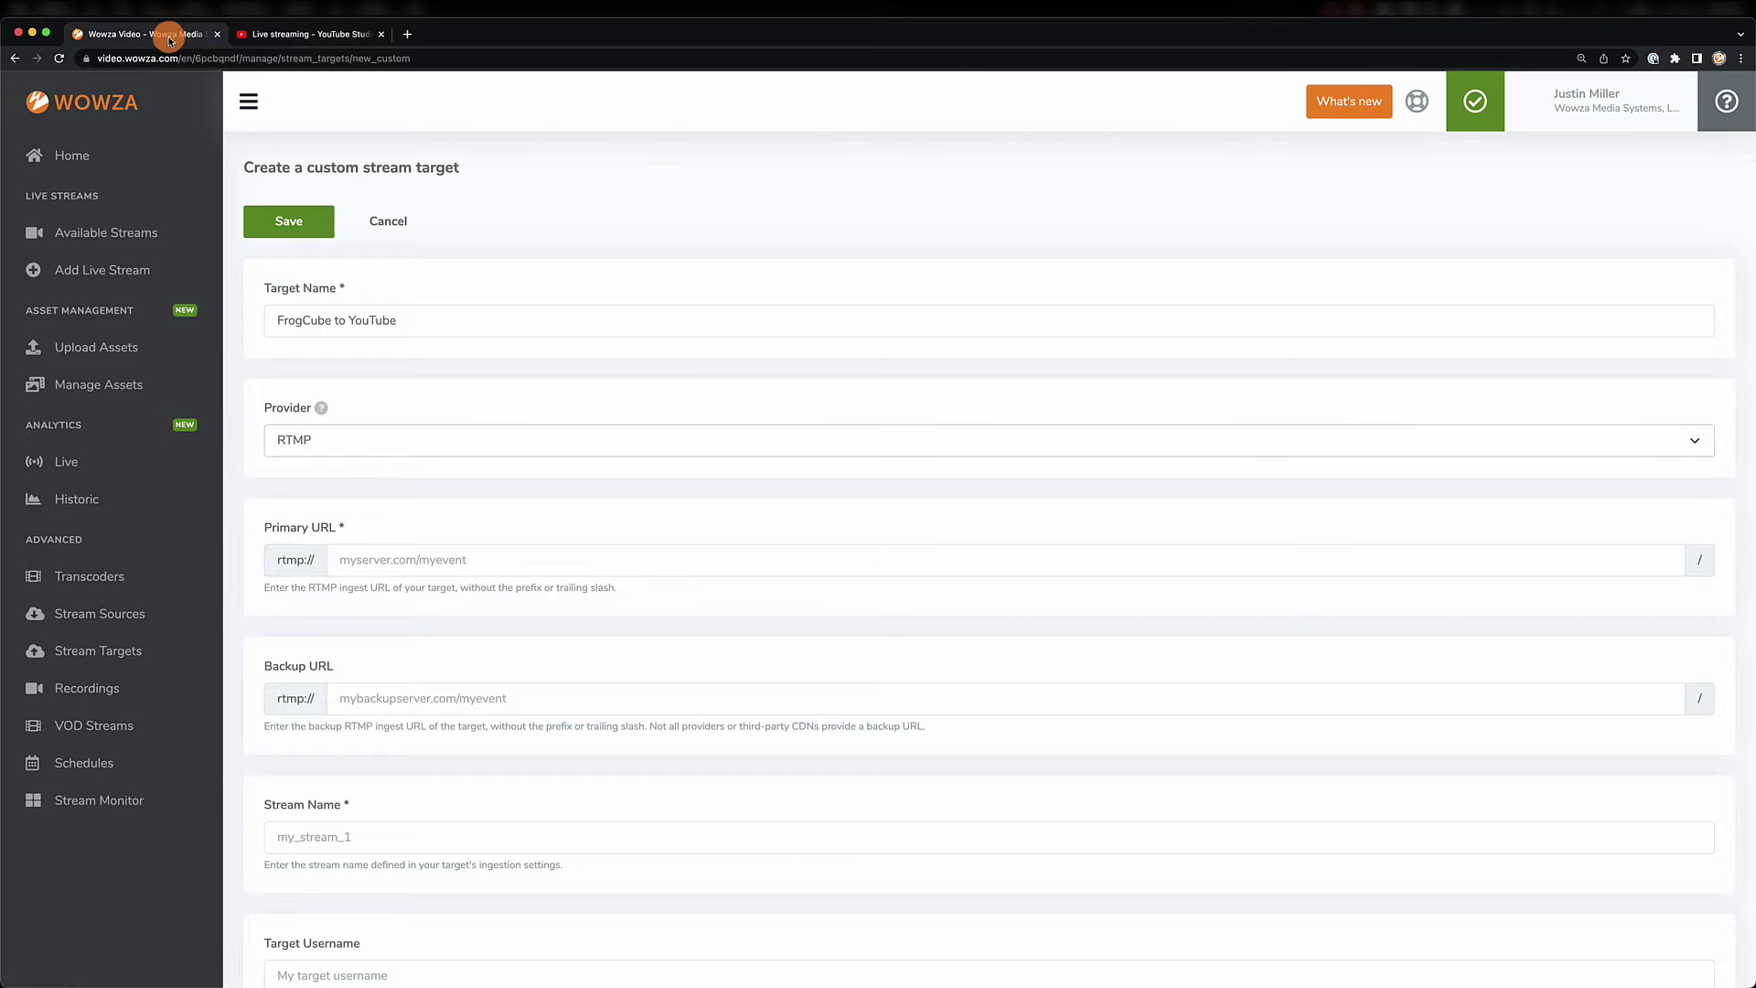
# - Paste the YouTube stream key into the target's Stream Name field
pyautogui.scroll(-5, 362, 588)
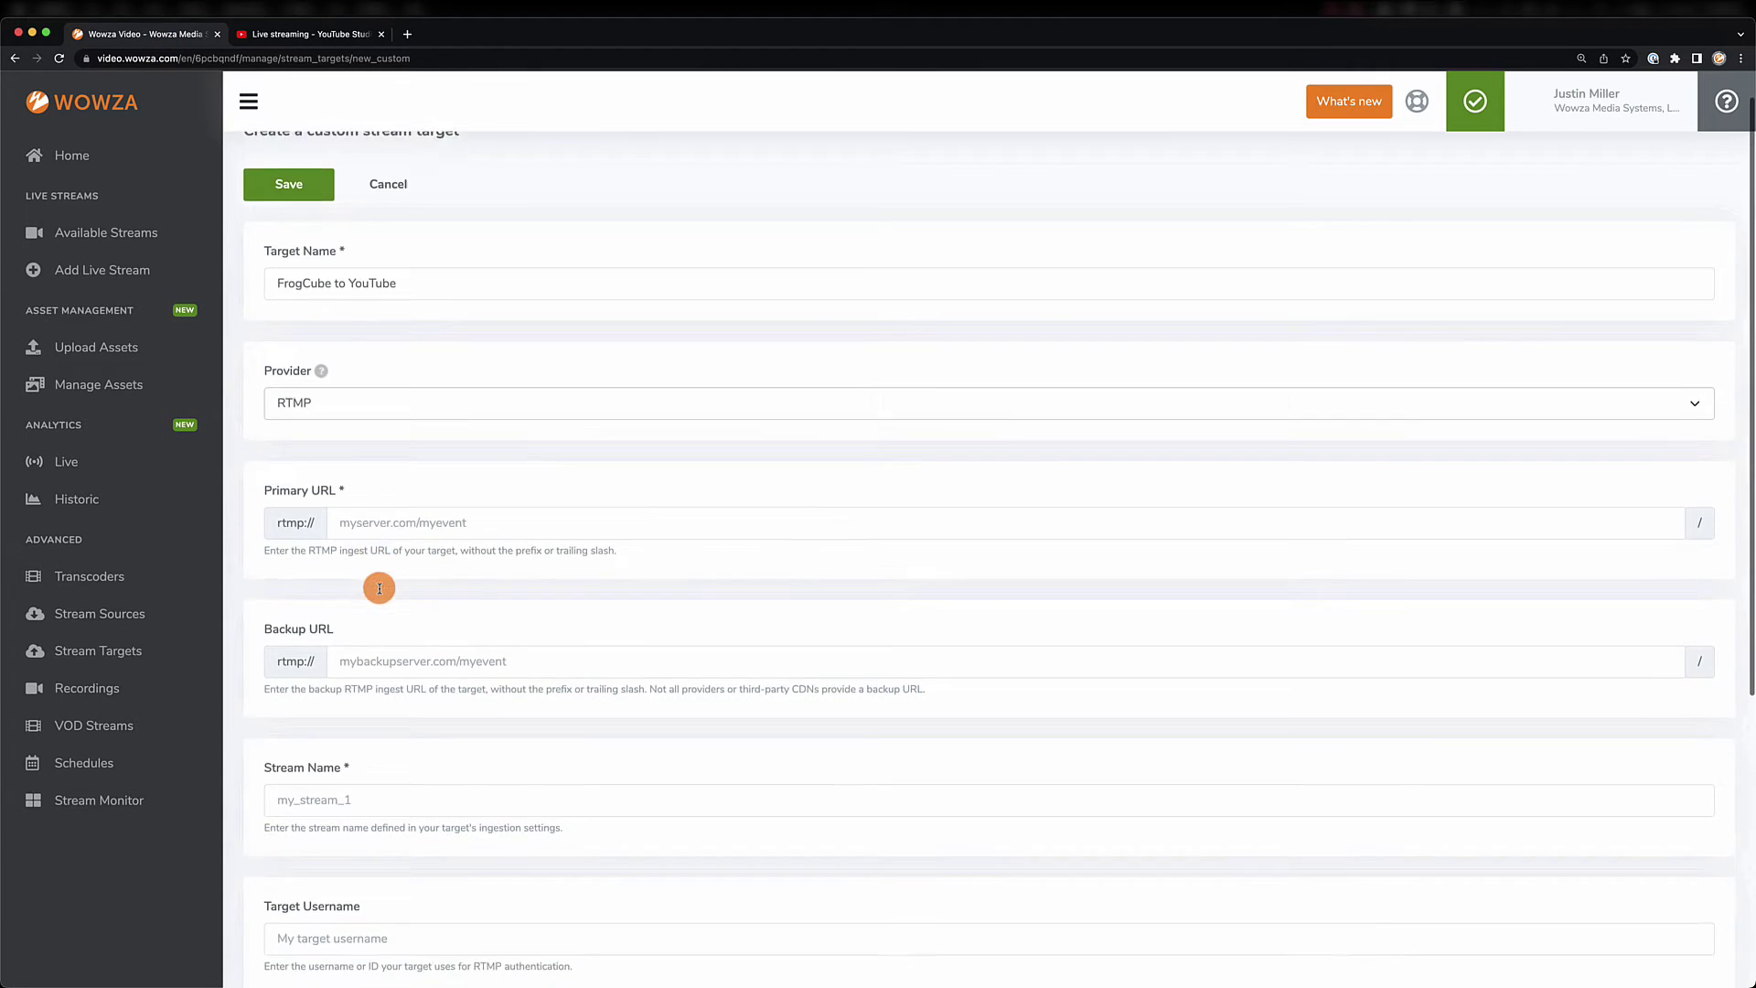
pyautogui.click(374, 653)
pyautogui.press('super+v')
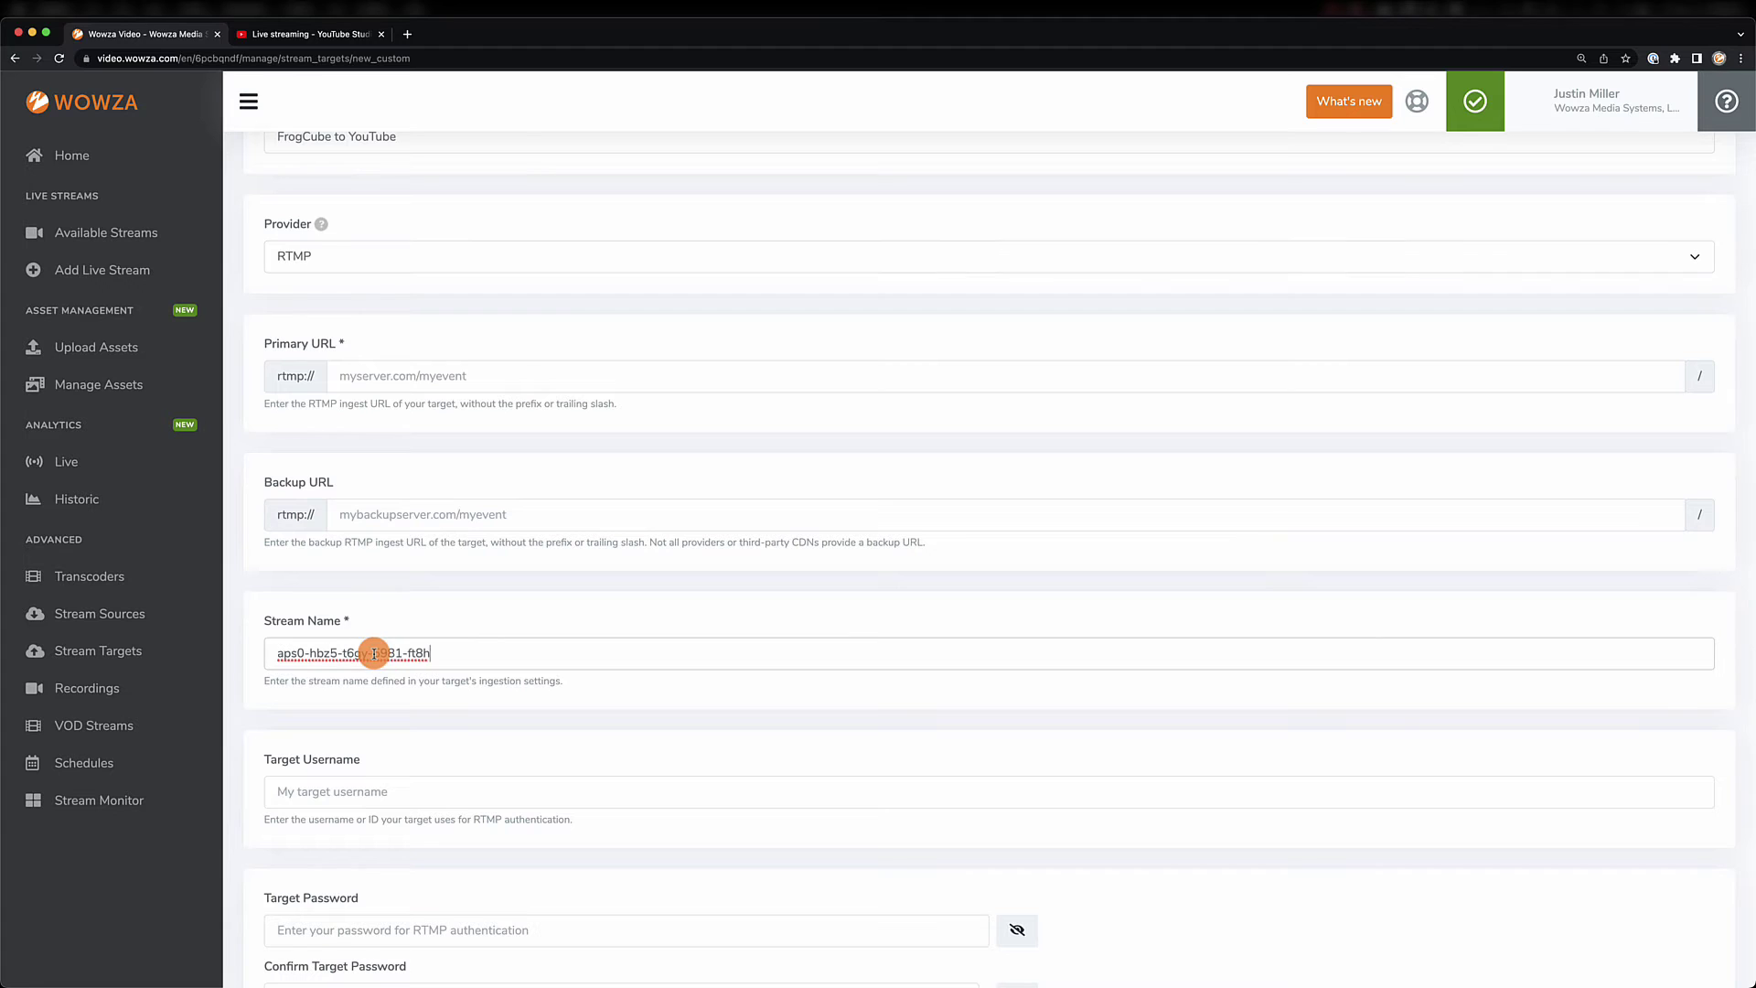
# - Copy the stream URL from YouTube Studio
pyautogui.click(298, 42)
pyautogui.click(495, 605)
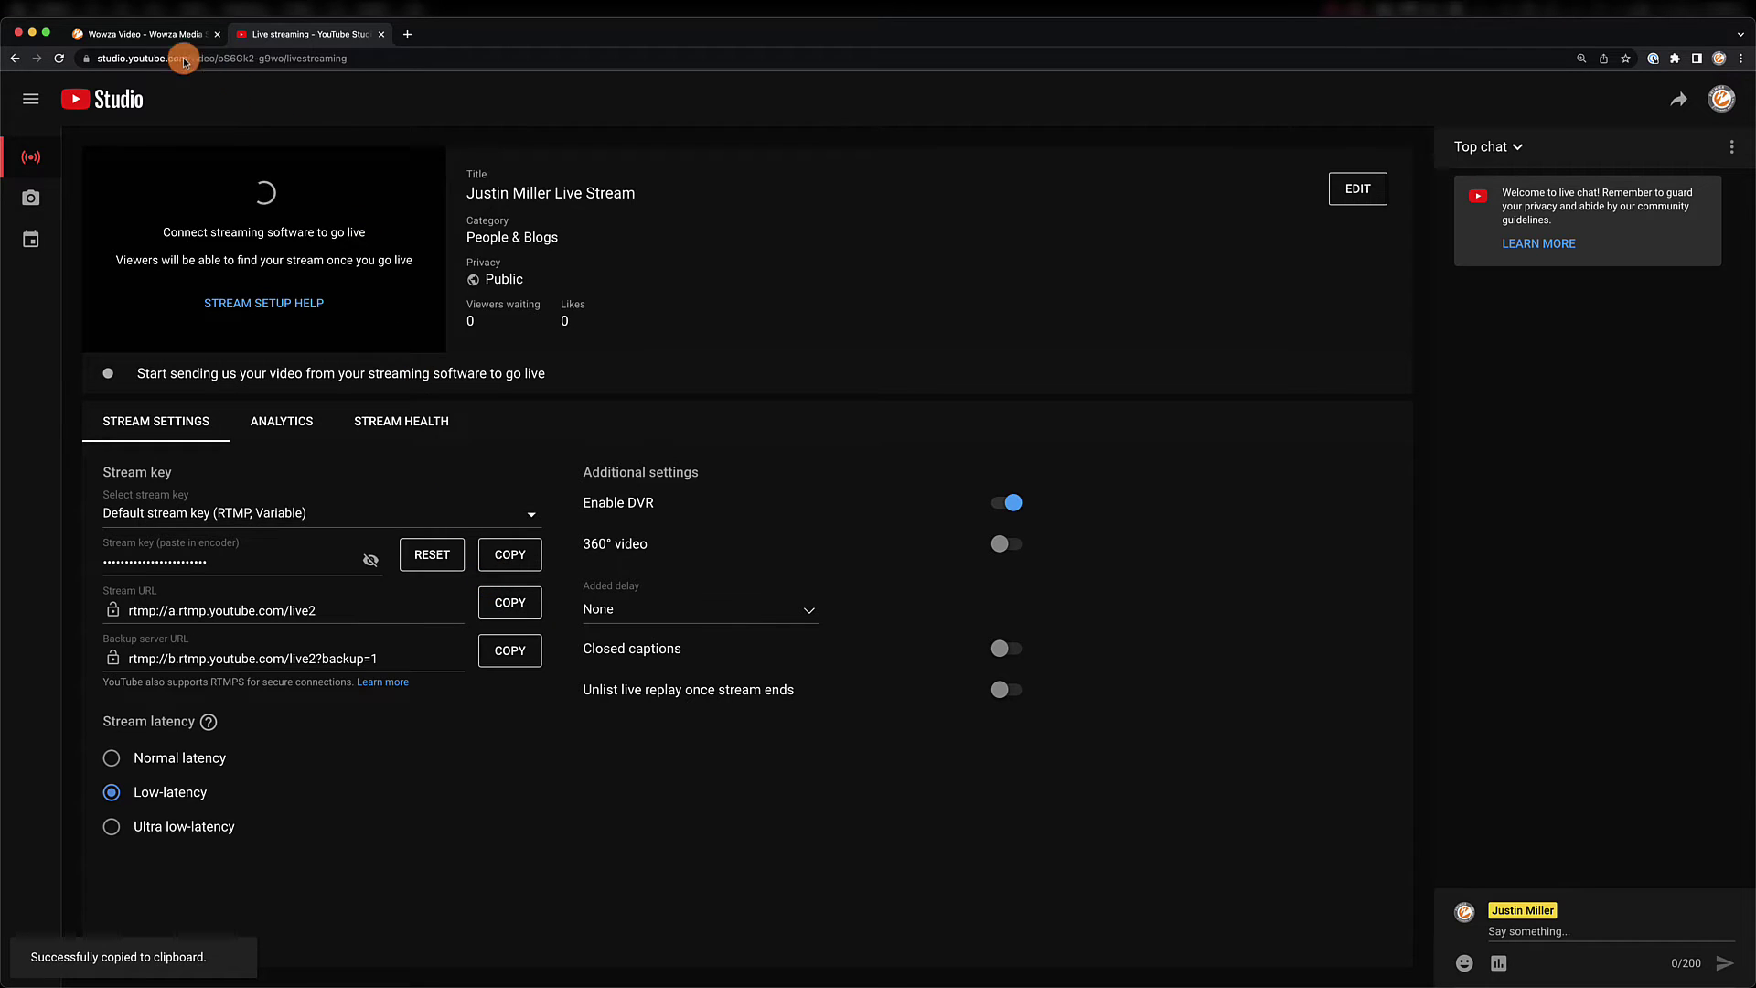
pyautogui.click(152, 41)
# - Paste YouTube's stream URL as Primary URL and its backup server URL as Backup URL
pyautogui.click(359, 373)
pyautogui.press('super+v')
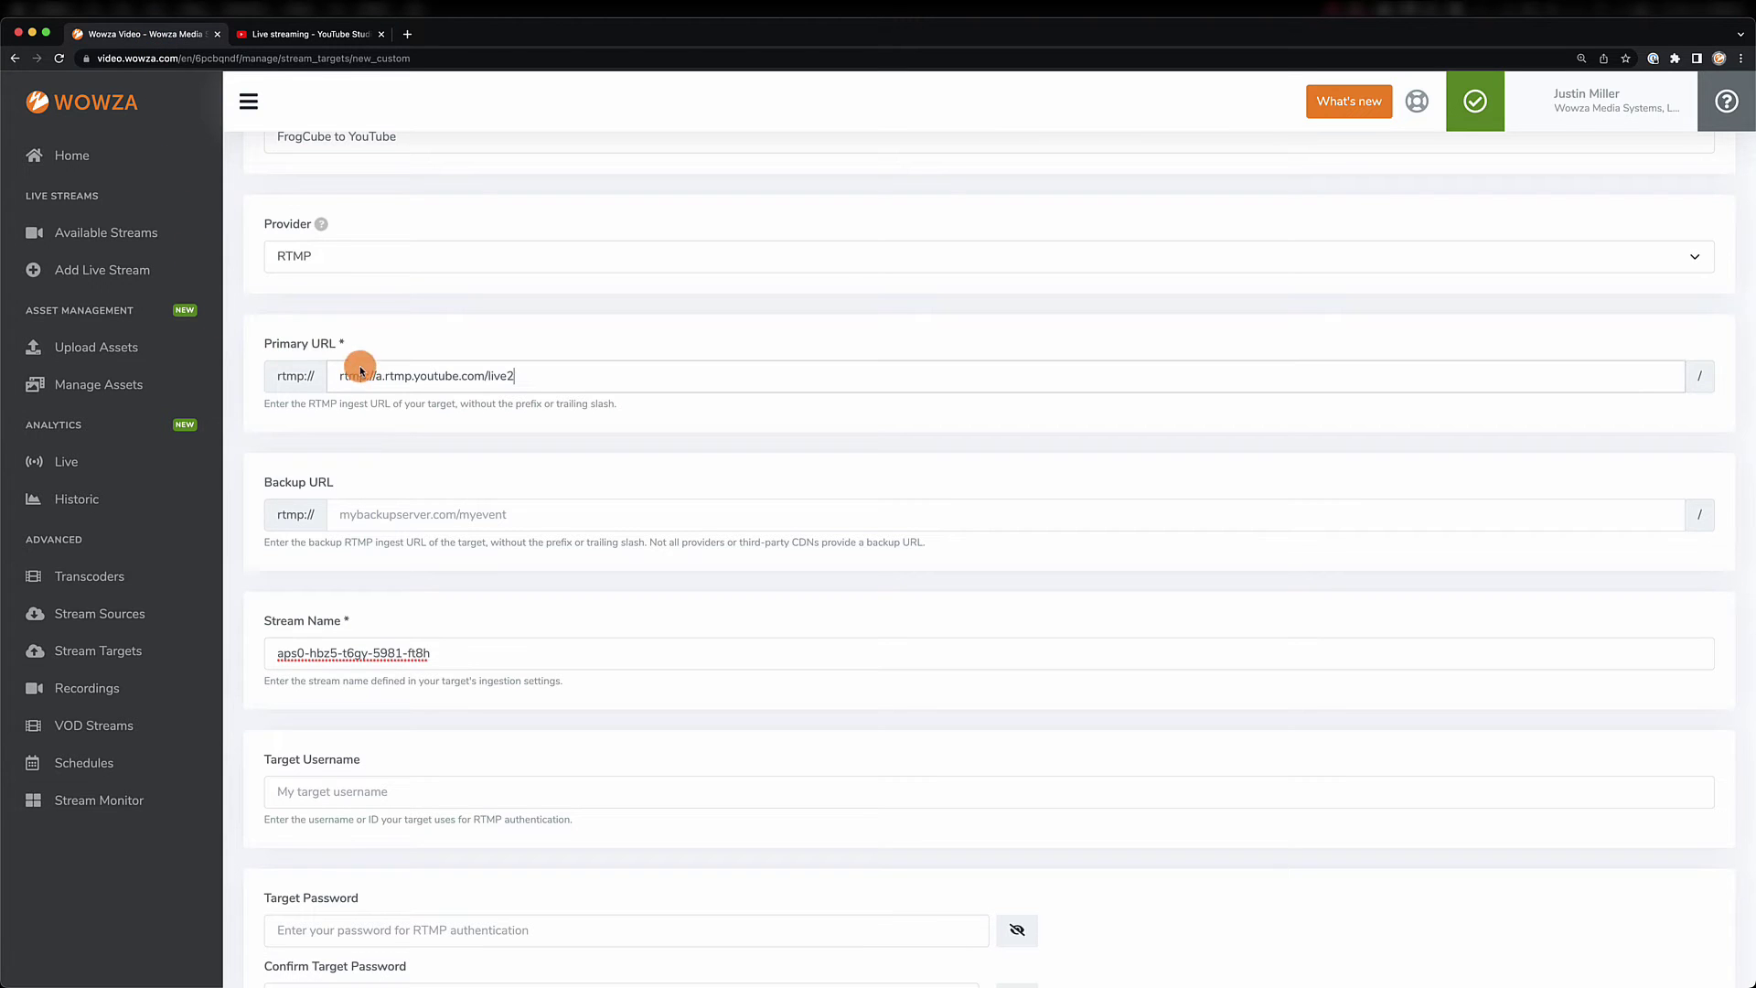
pyautogui.click(285, 37)
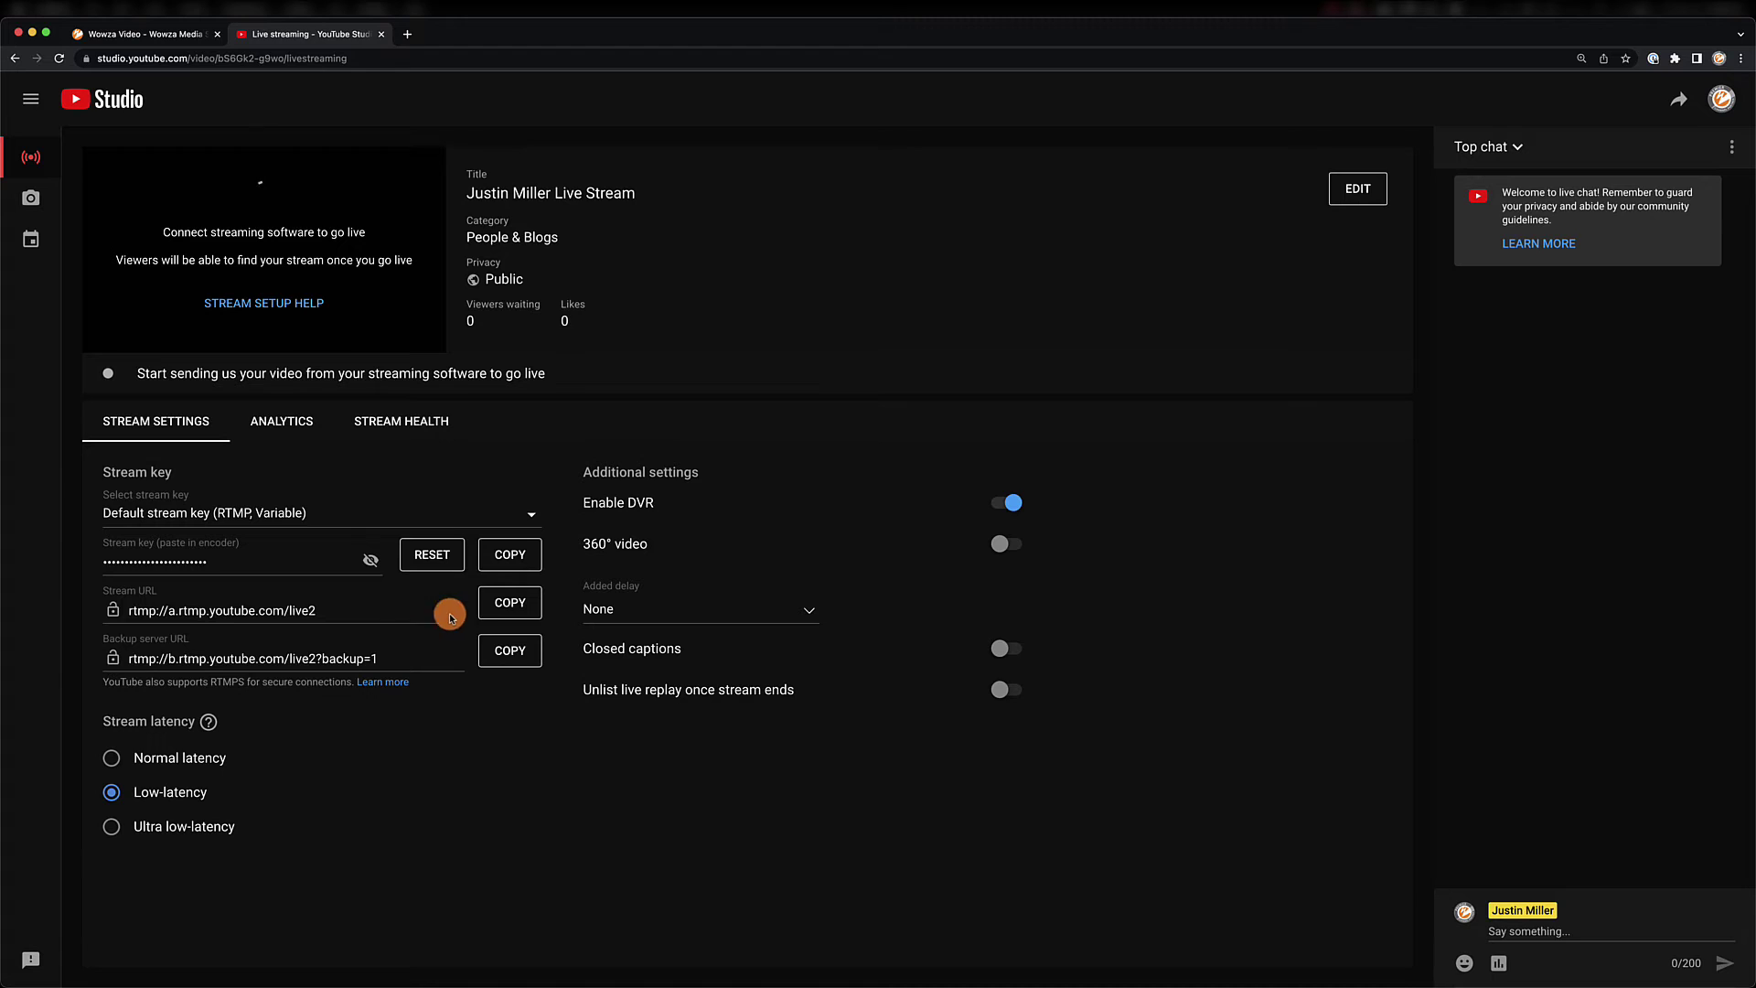
pyautogui.click(497, 646)
pyautogui.click(181, 34)
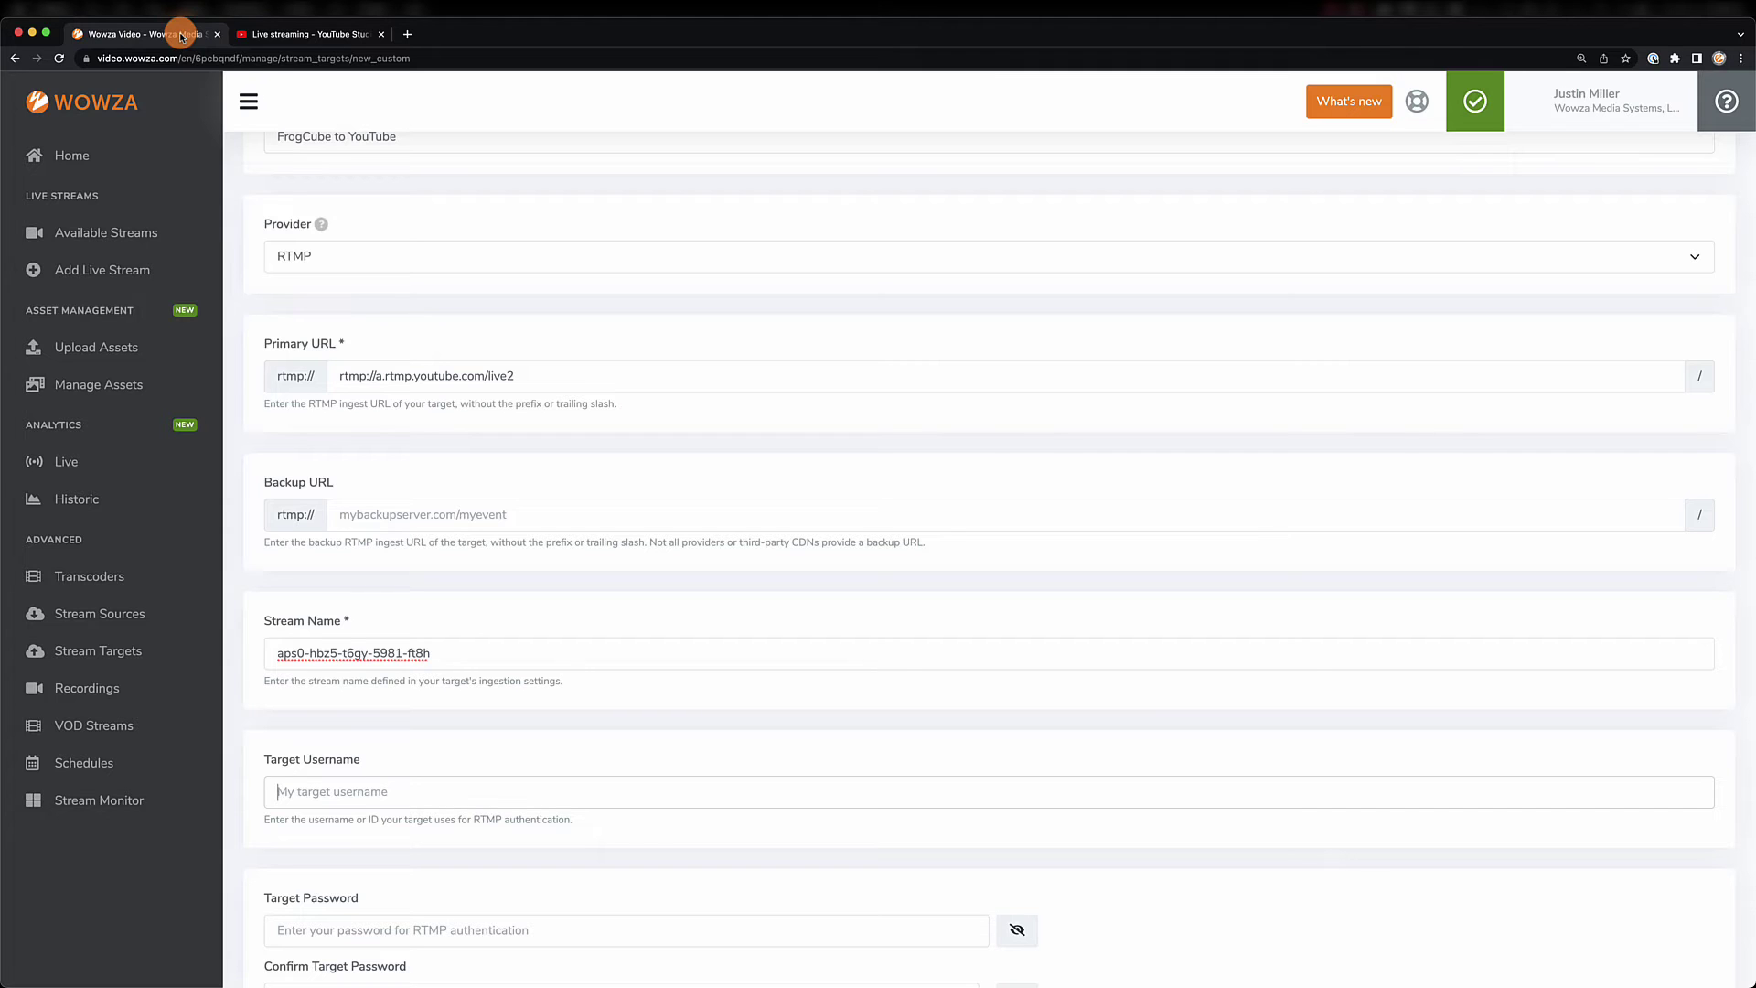
pyautogui.click(365, 516)
pyautogui.press('super+v')
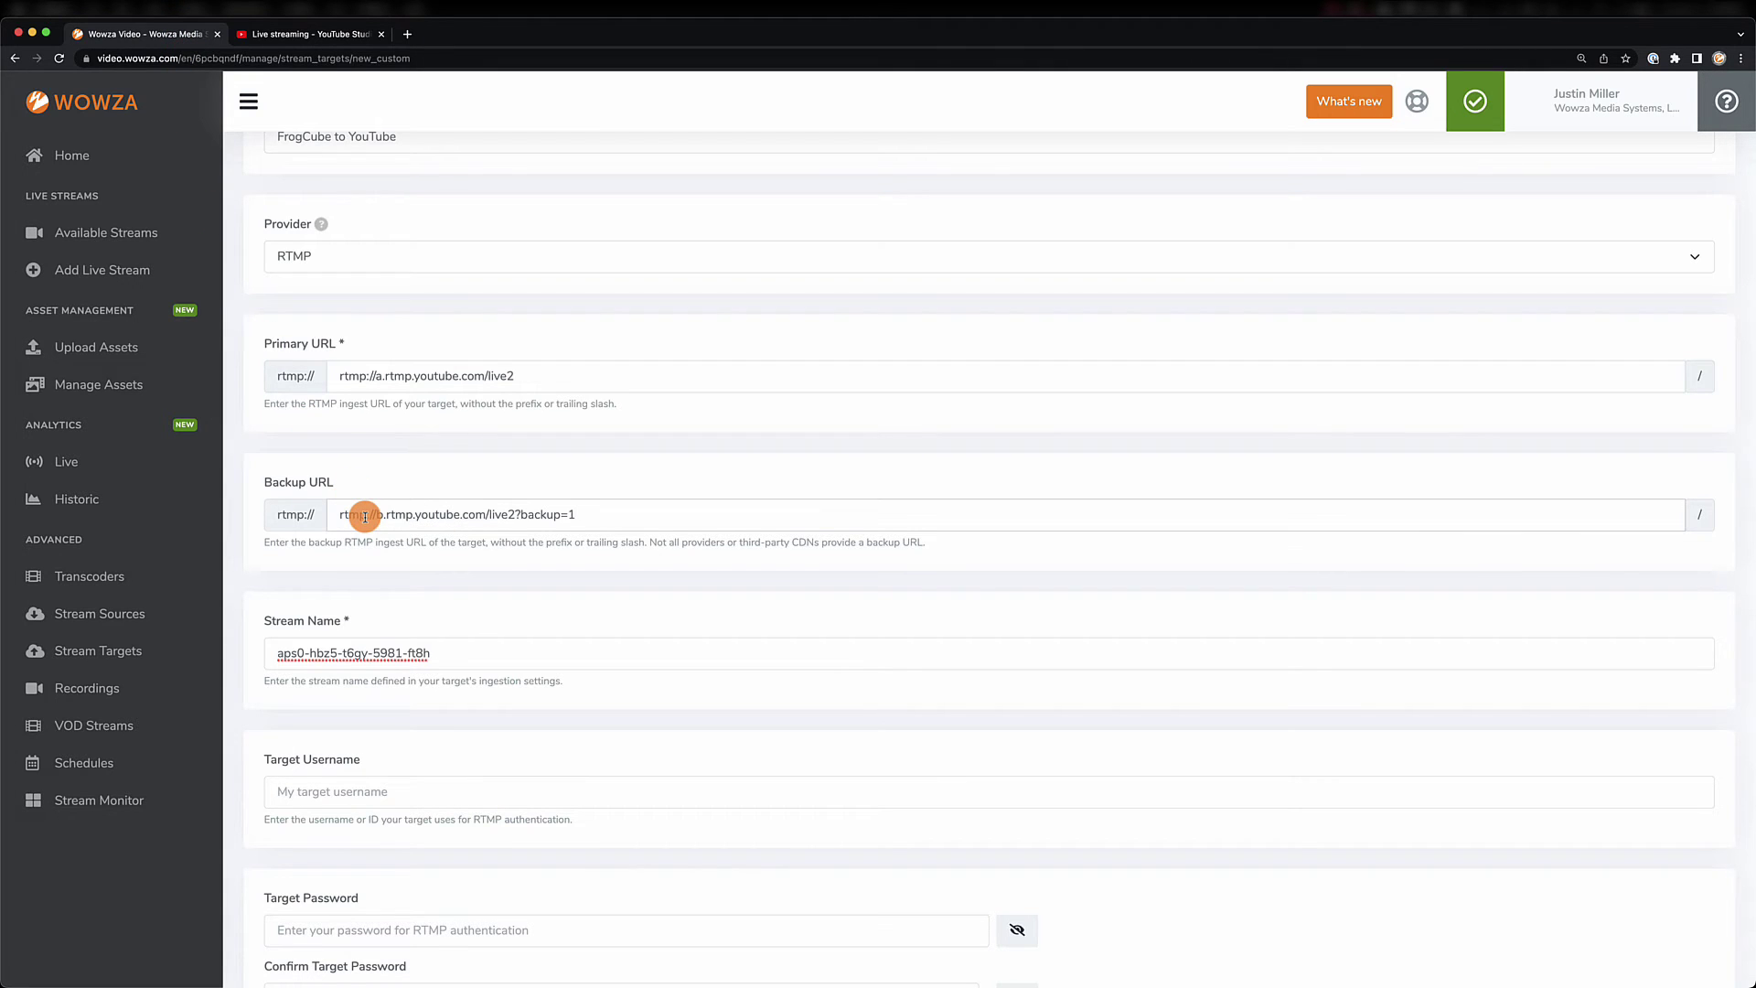
# - Remove the doubled rtmp:// from both URLs and save the FrogCube to YouTube target
pyautogui.click(377, 516)
pyautogui.moveTo(380, 515); pyautogui.dragTo(277, 516)
pyautogui.press('BackSpace')
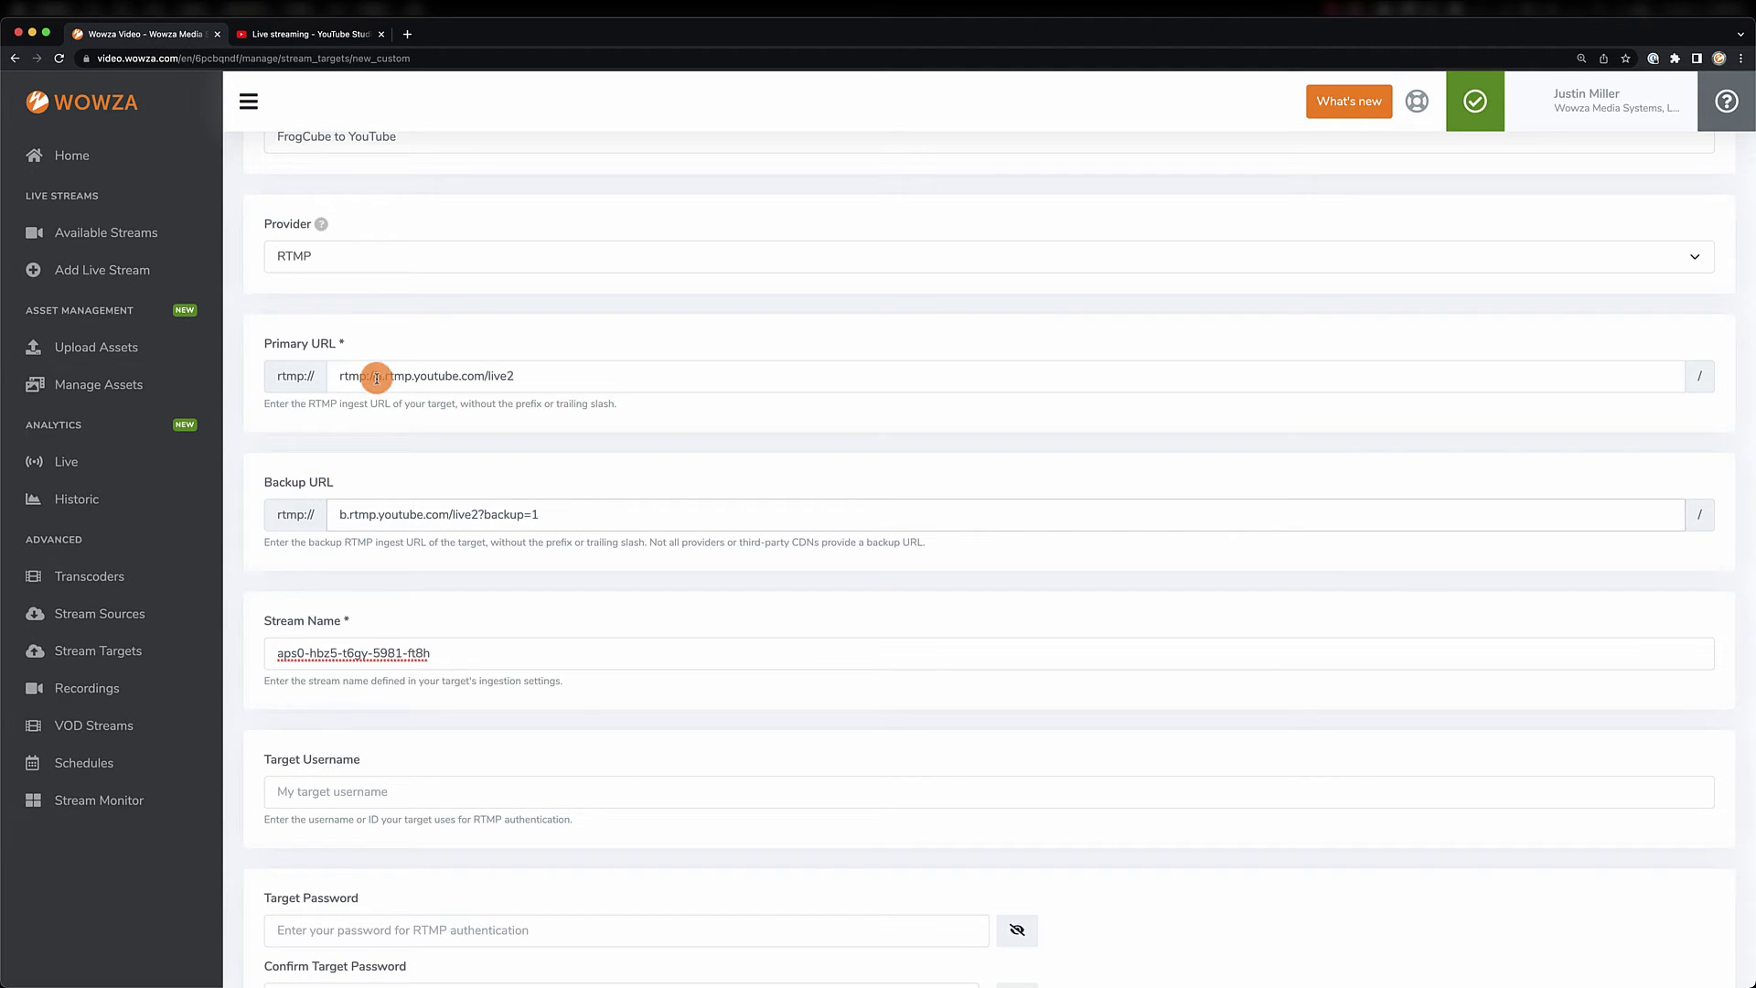
pyautogui.moveTo(376, 375); pyautogui.dragTo(276, 374)
pyautogui.press('BackSpace')
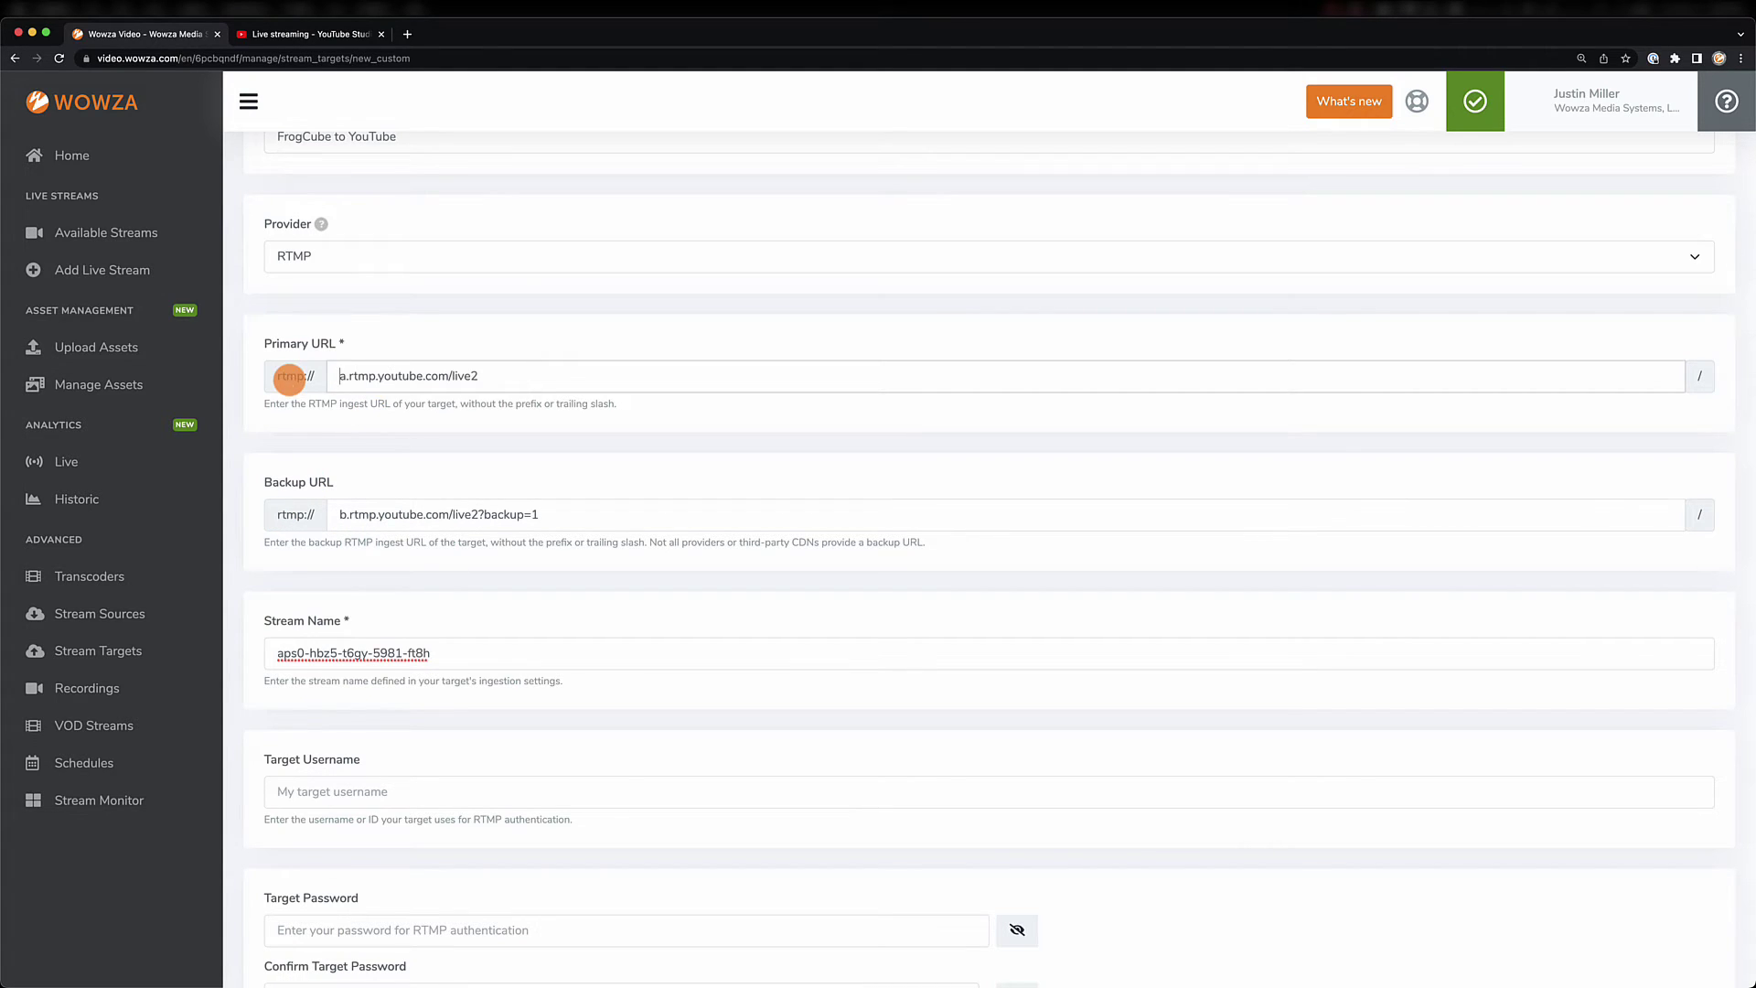
pyautogui.scroll(-5, 518, 514)
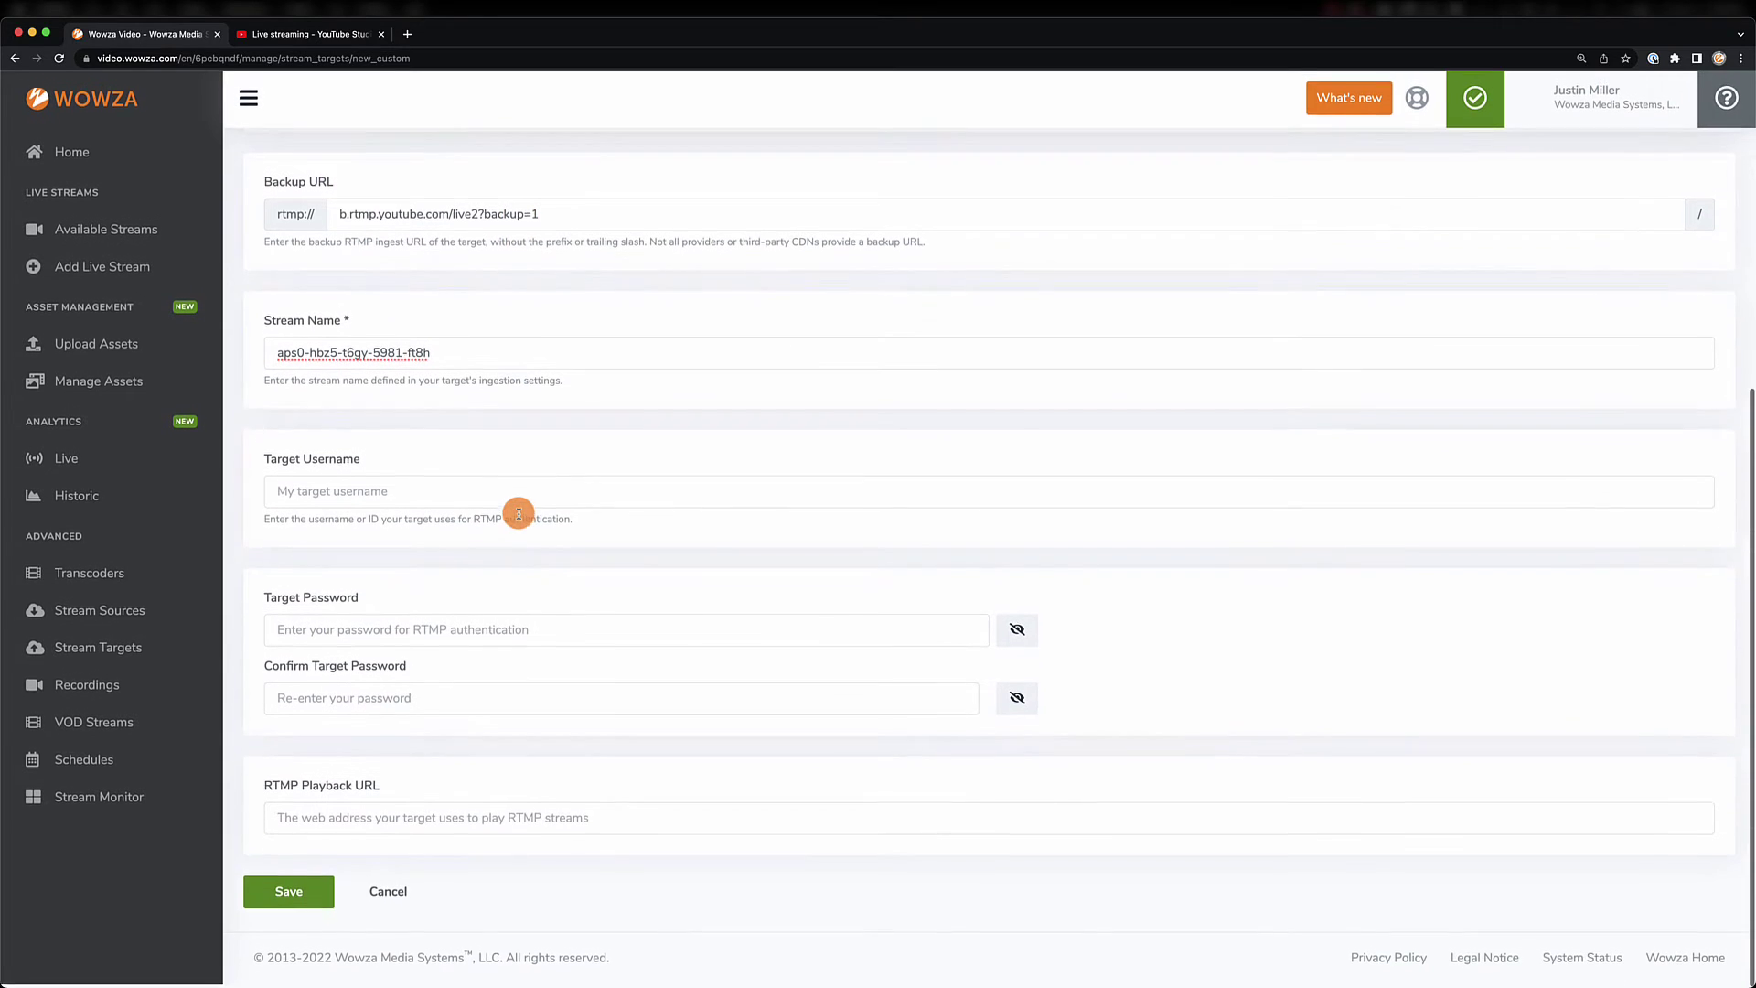
pyautogui.click(295, 893)
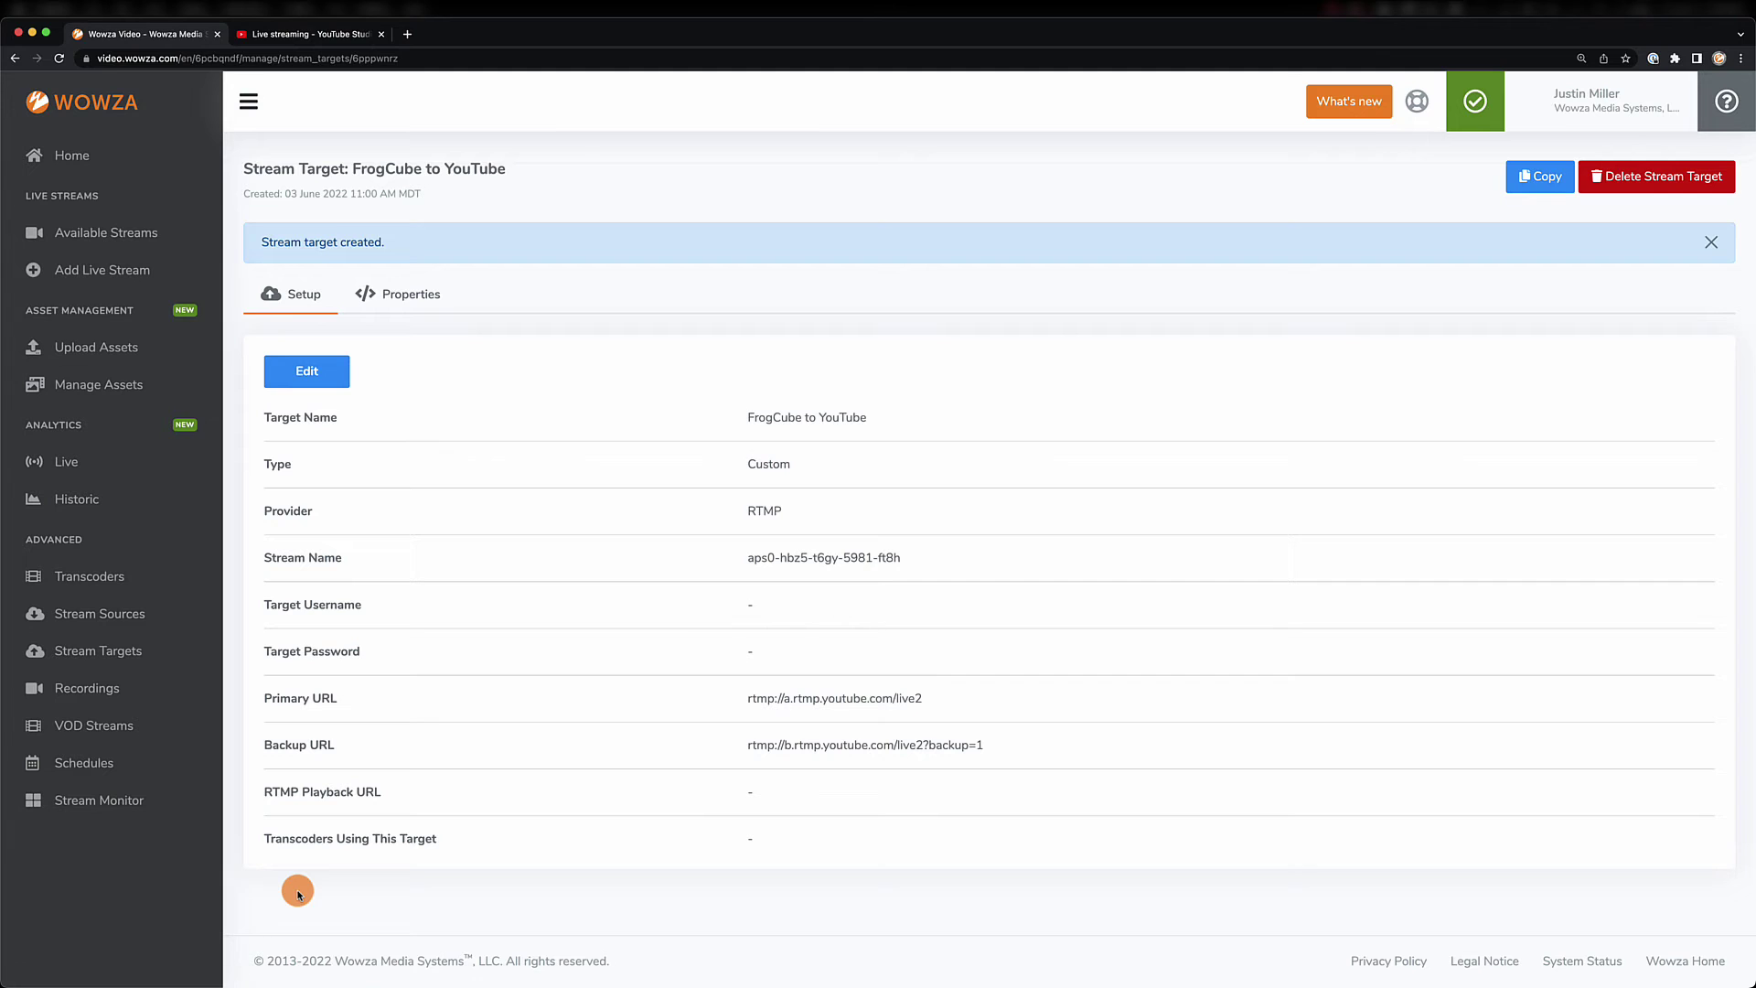
# - Check FrogCube to YouTube in the stream targets list, then view the transcoders list
pyautogui.click(153, 652)
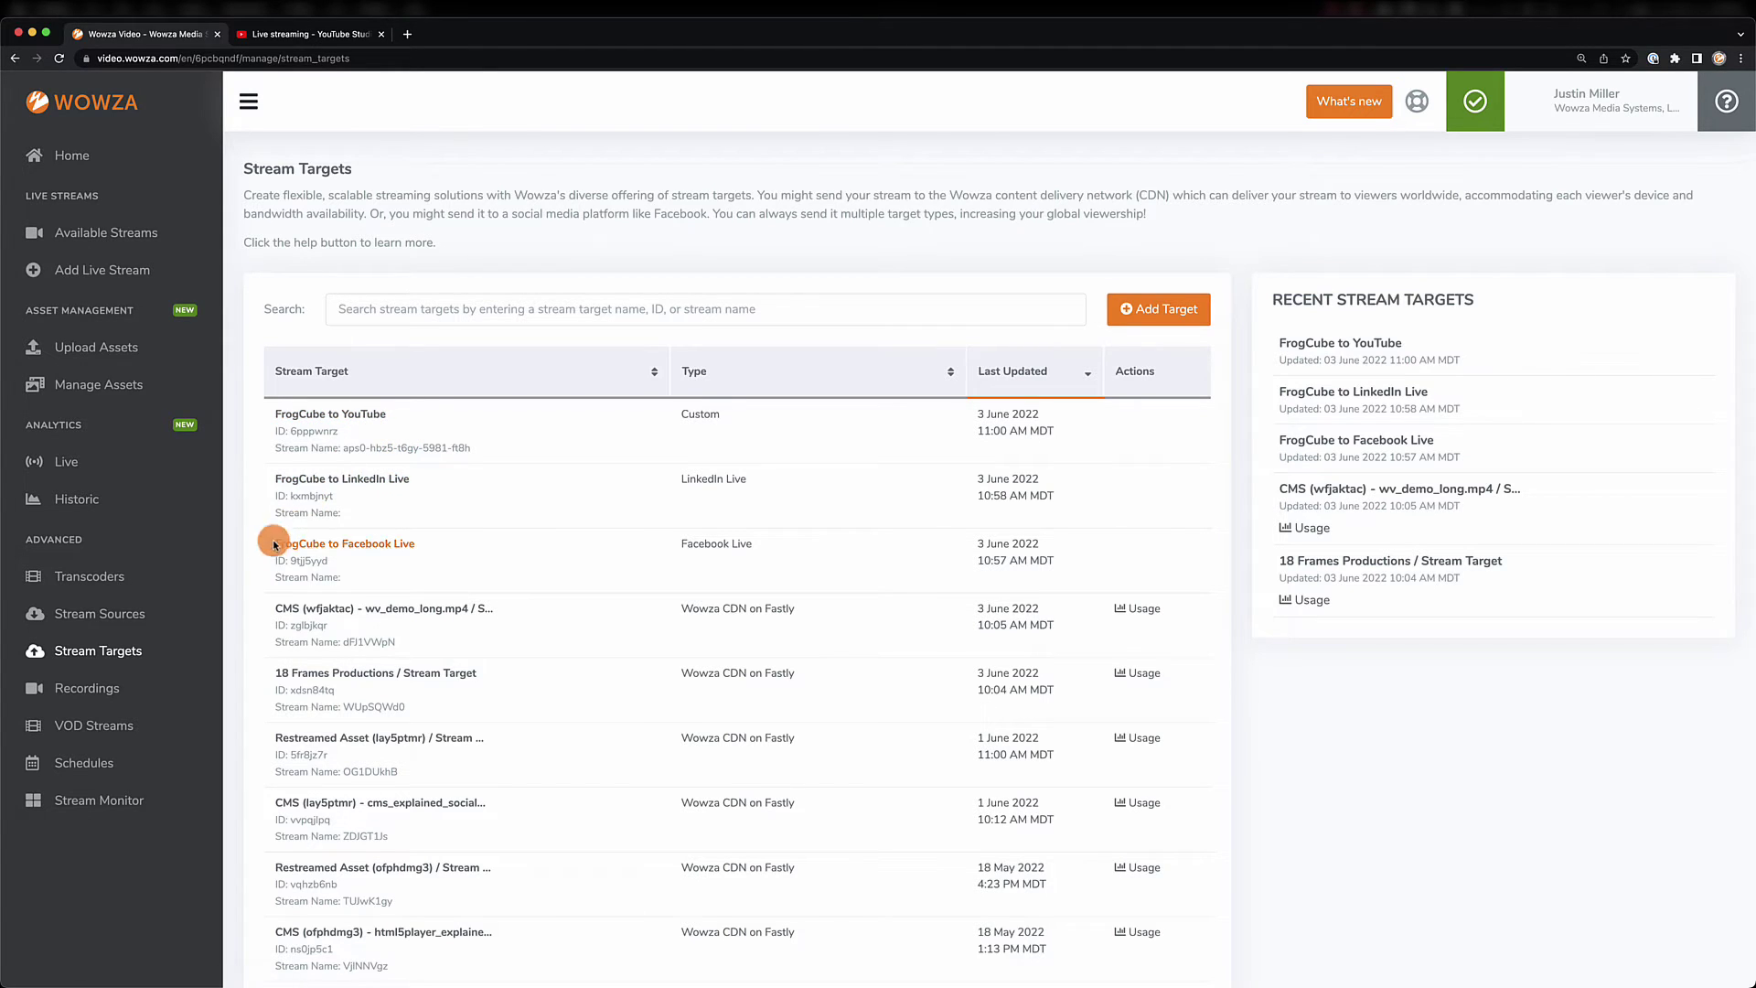
pyautogui.click(99, 582)
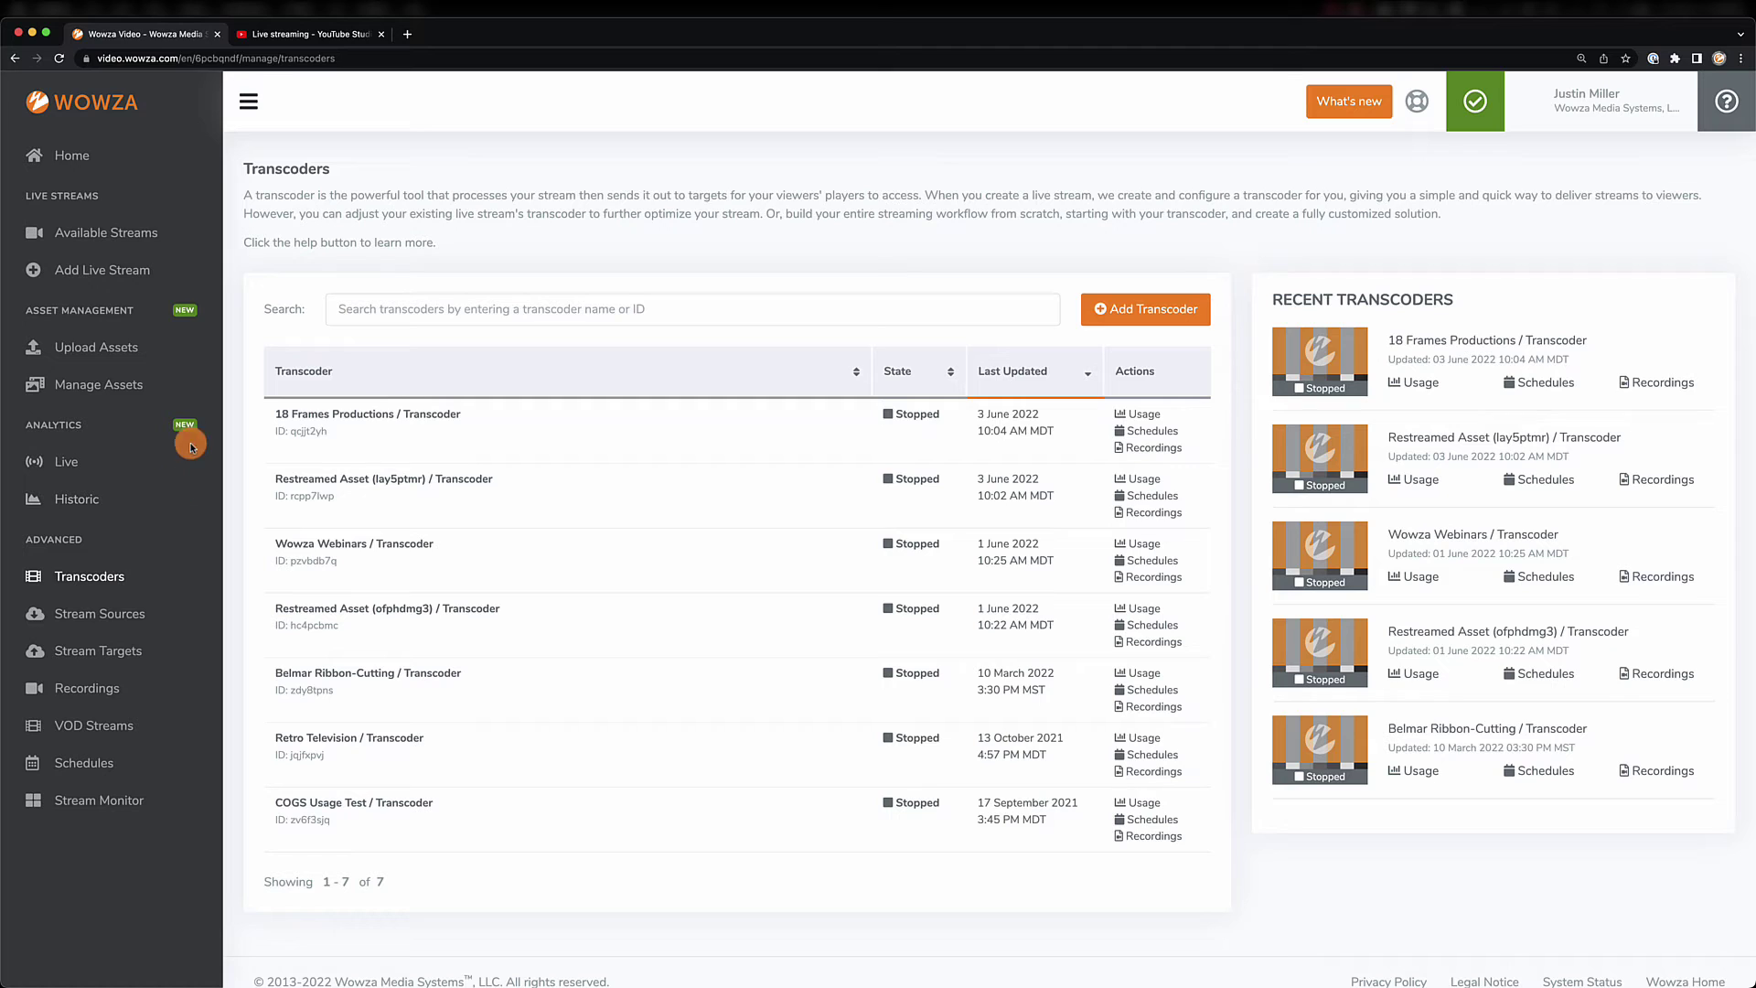
pyautogui.click(142, 240)
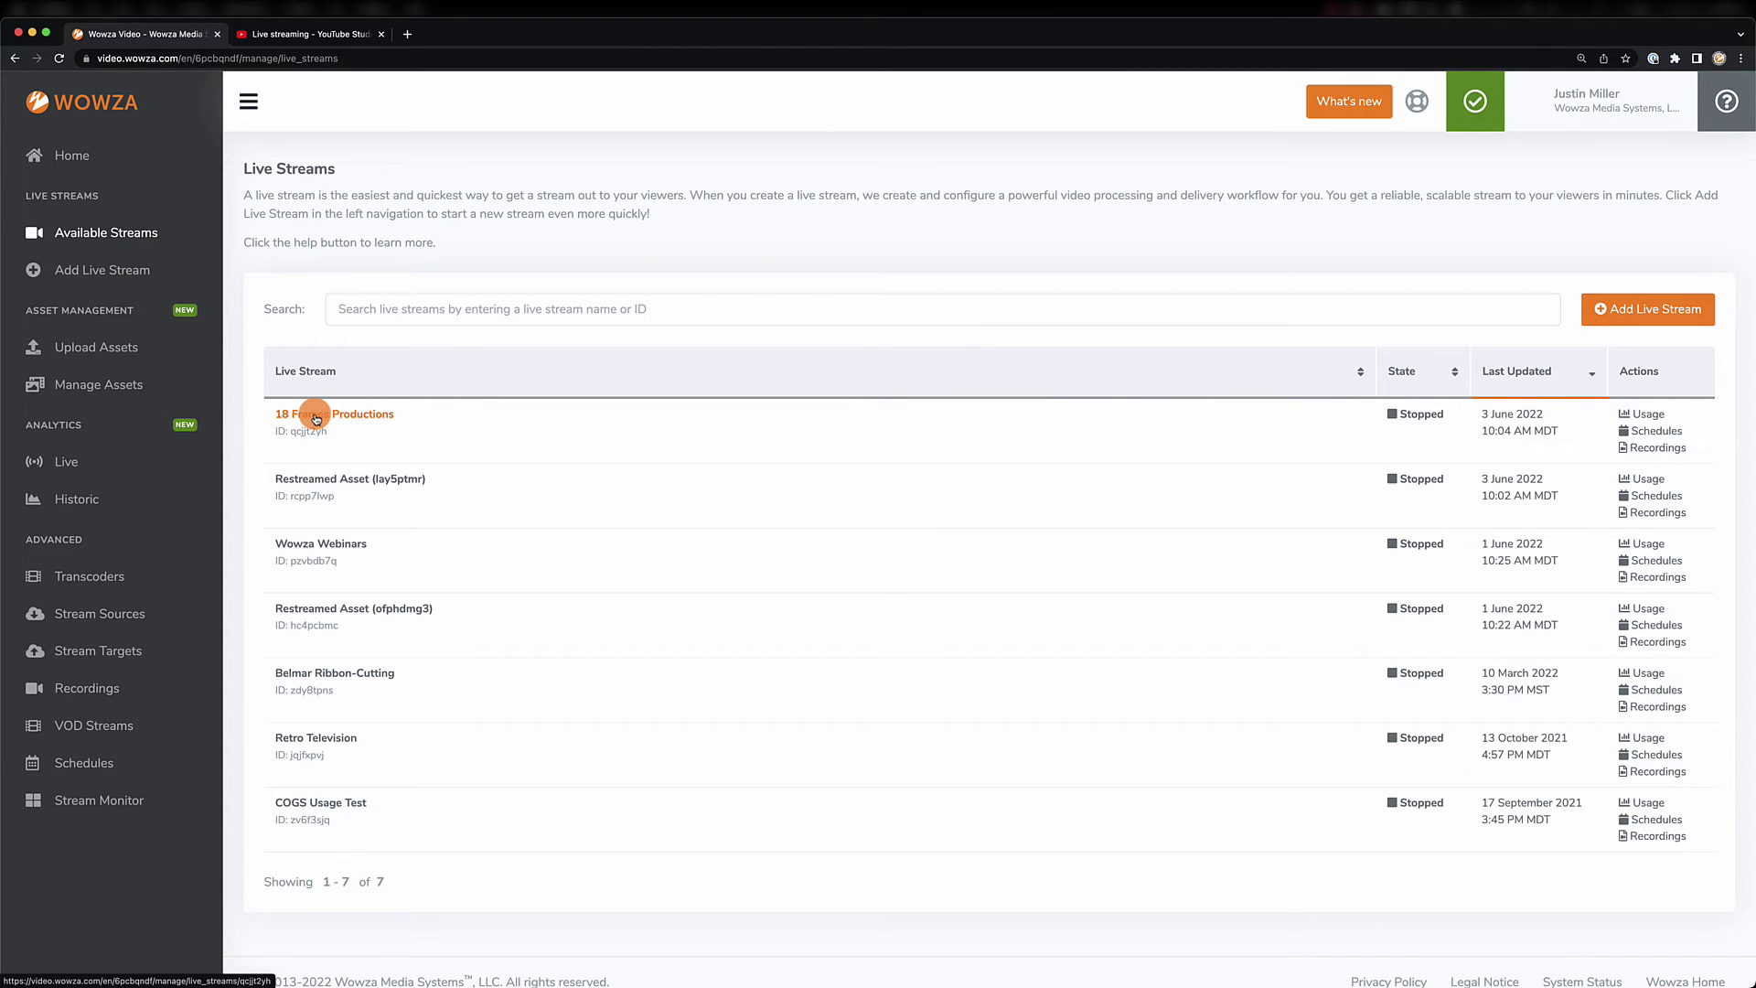
pyautogui.click(103, 578)
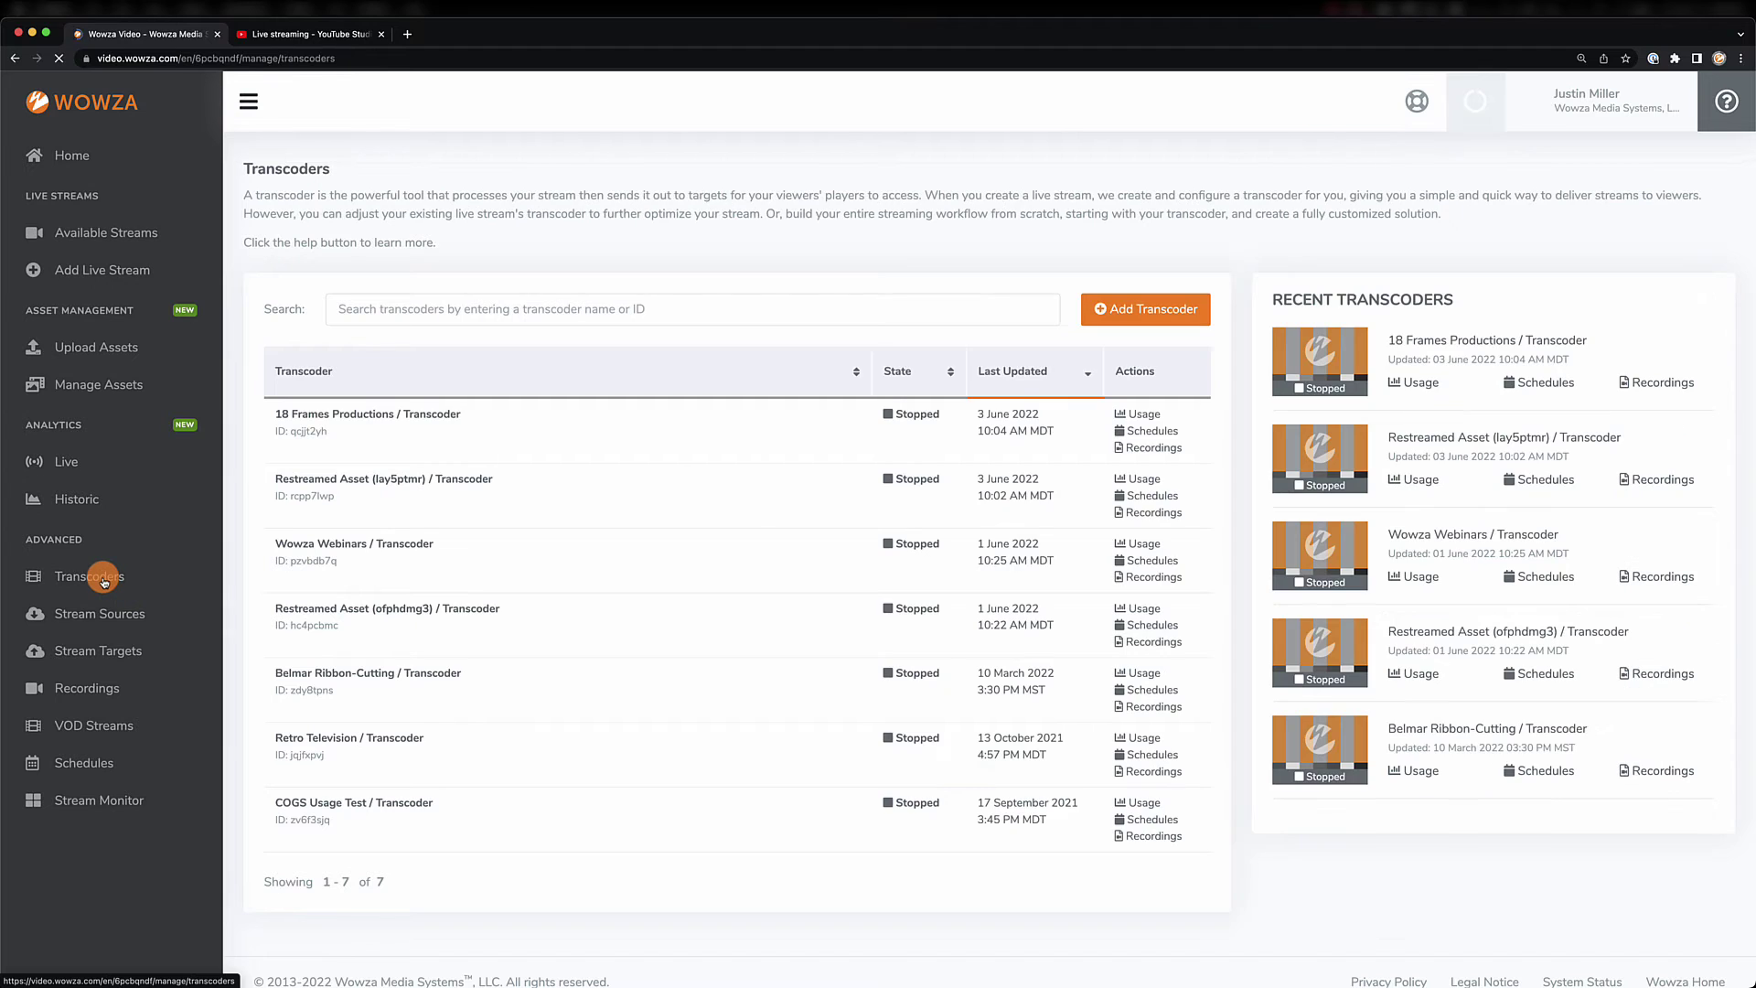
# - Assign FrogCube to Facebook Live to the 18 Frames Productions transcoder's passthrough output
pyautogui.click(378, 421)
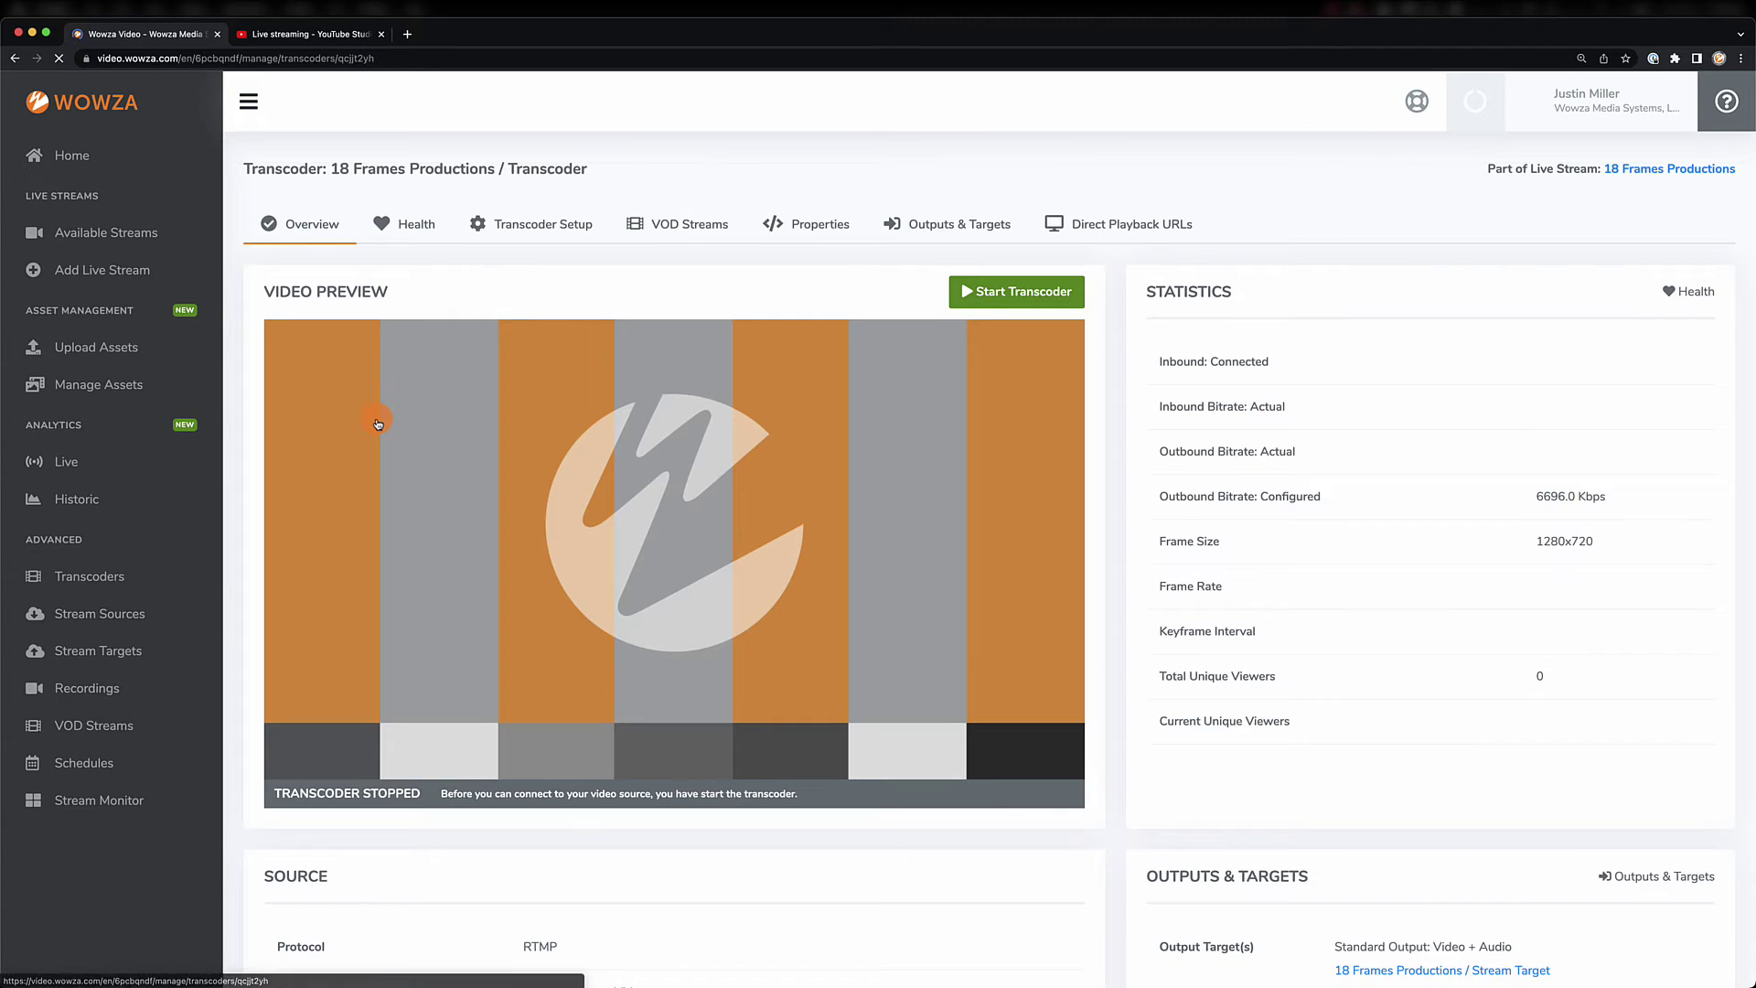
pyautogui.click(978, 232)
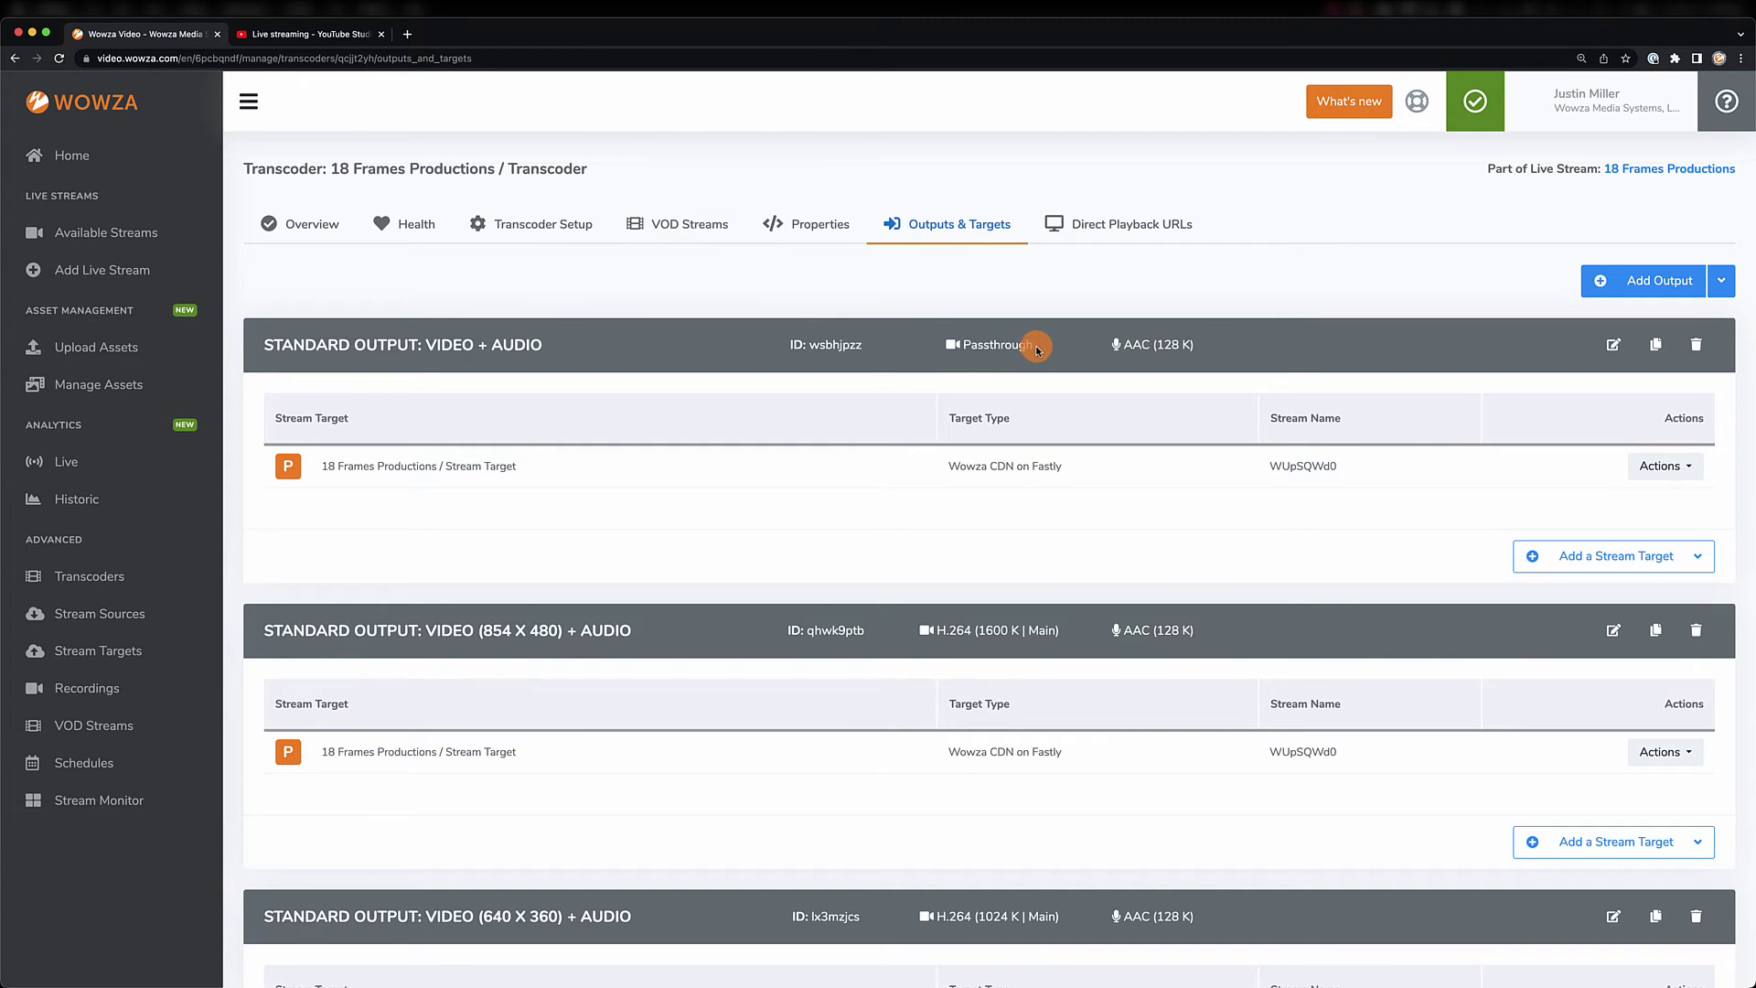
pyautogui.click(1545, 560)
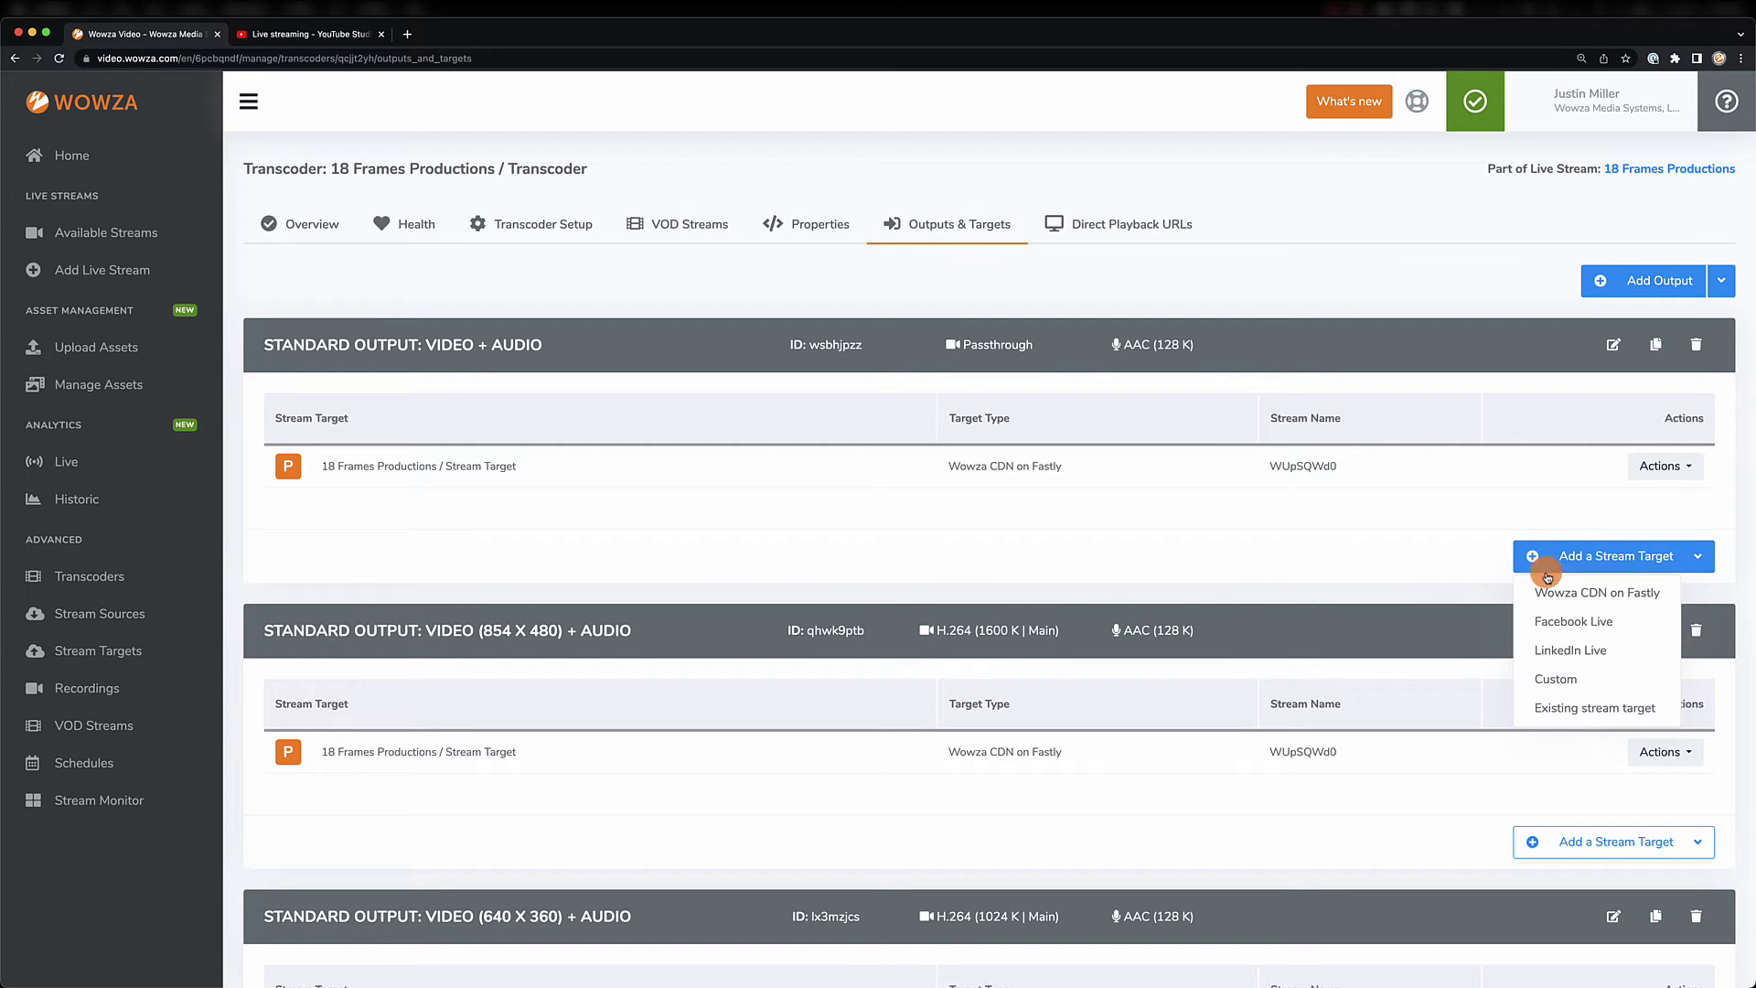
pyautogui.click(1554, 709)
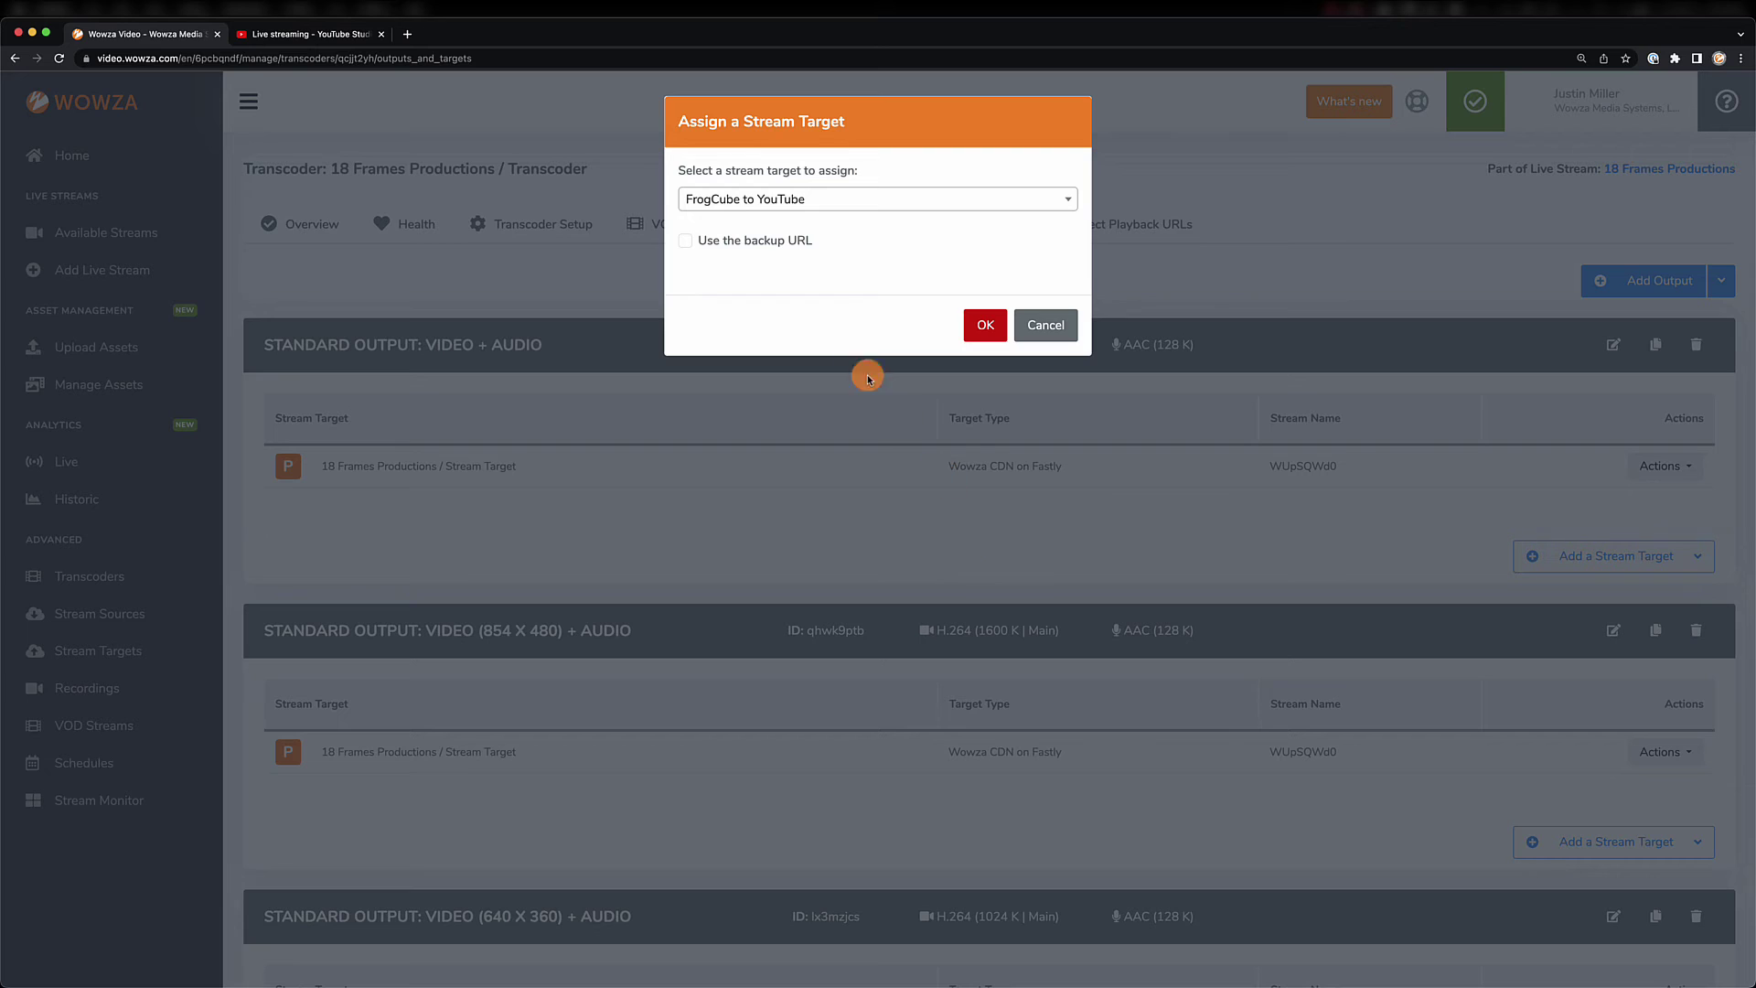
pyautogui.click(803, 203)
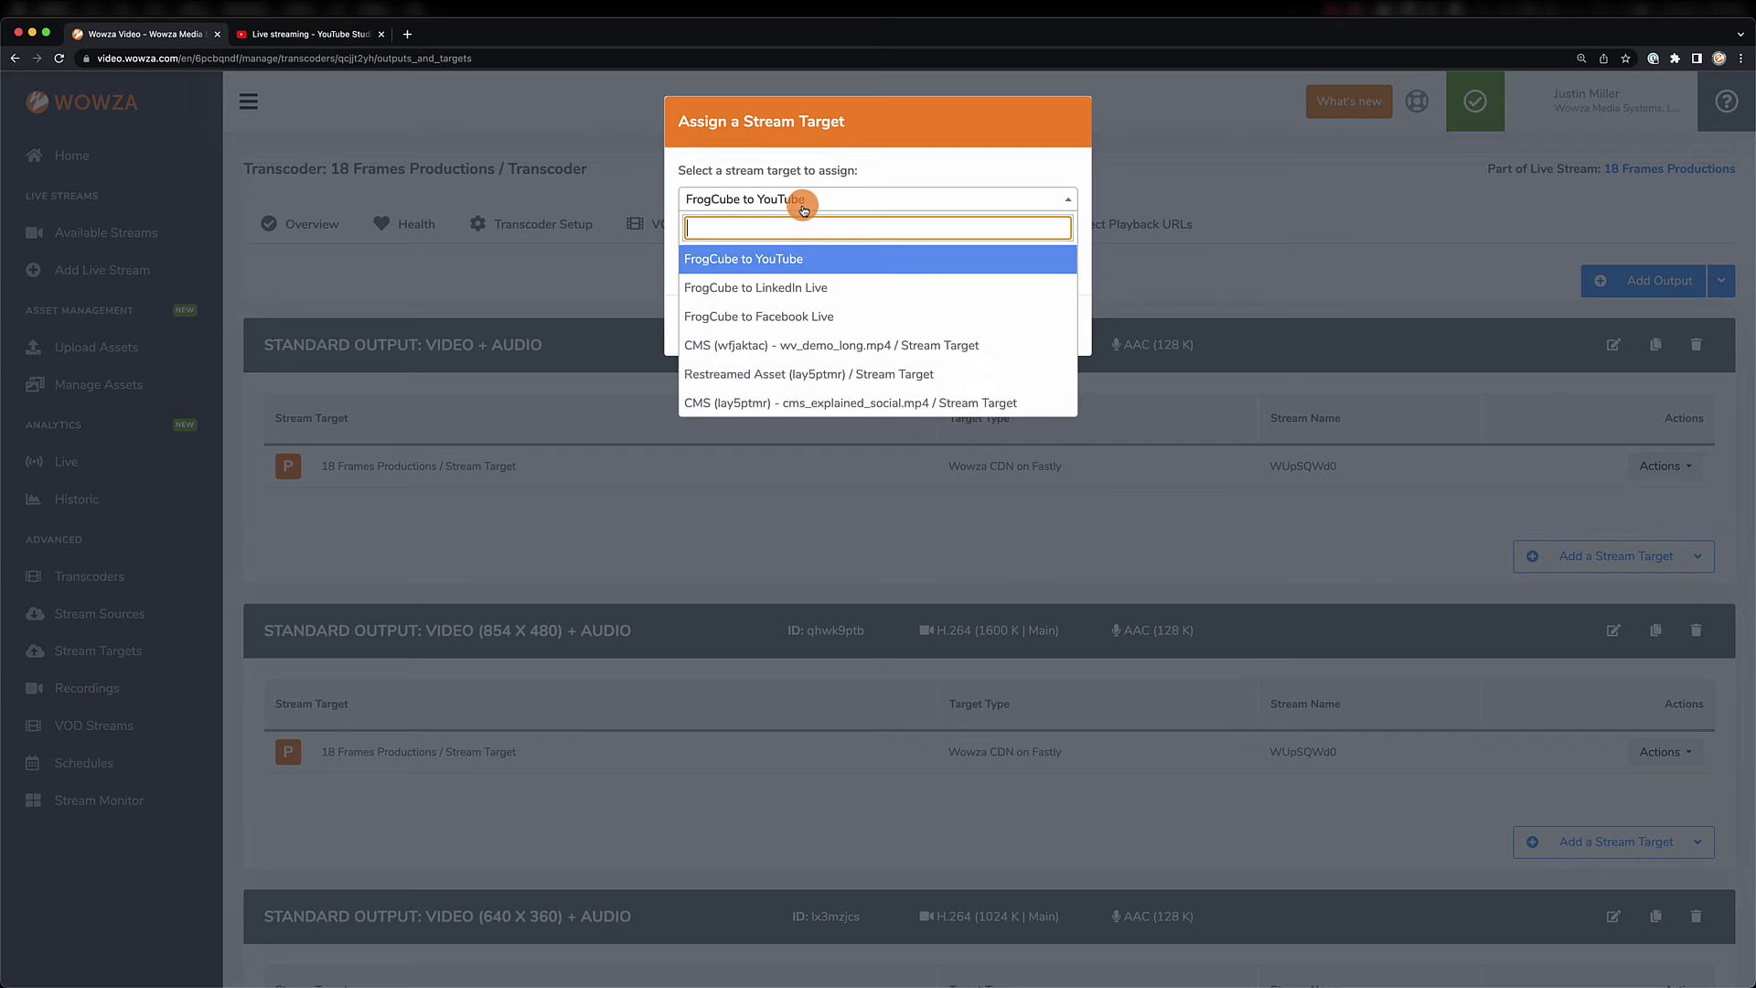
pyautogui.click(805, 317)
pyautogui.click(982, 329)
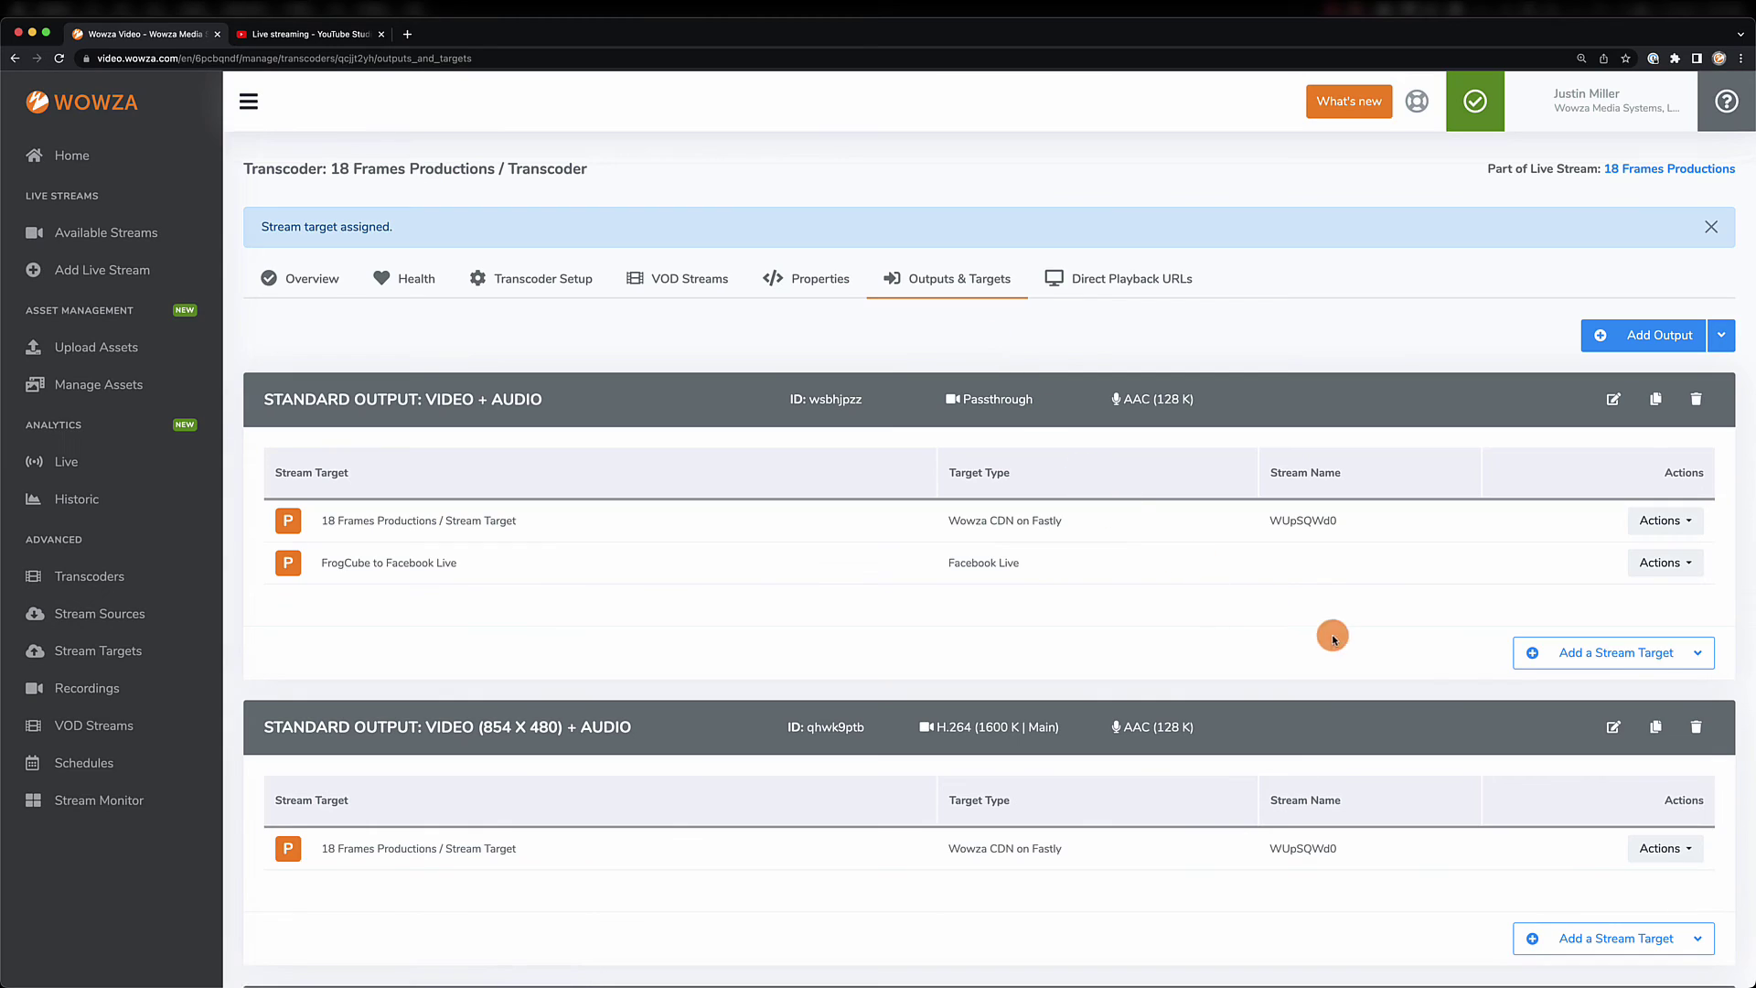
# - Assign FrogCube to LinkedIn Live to the same passthrough output
pyautogui.click(1545, 655)
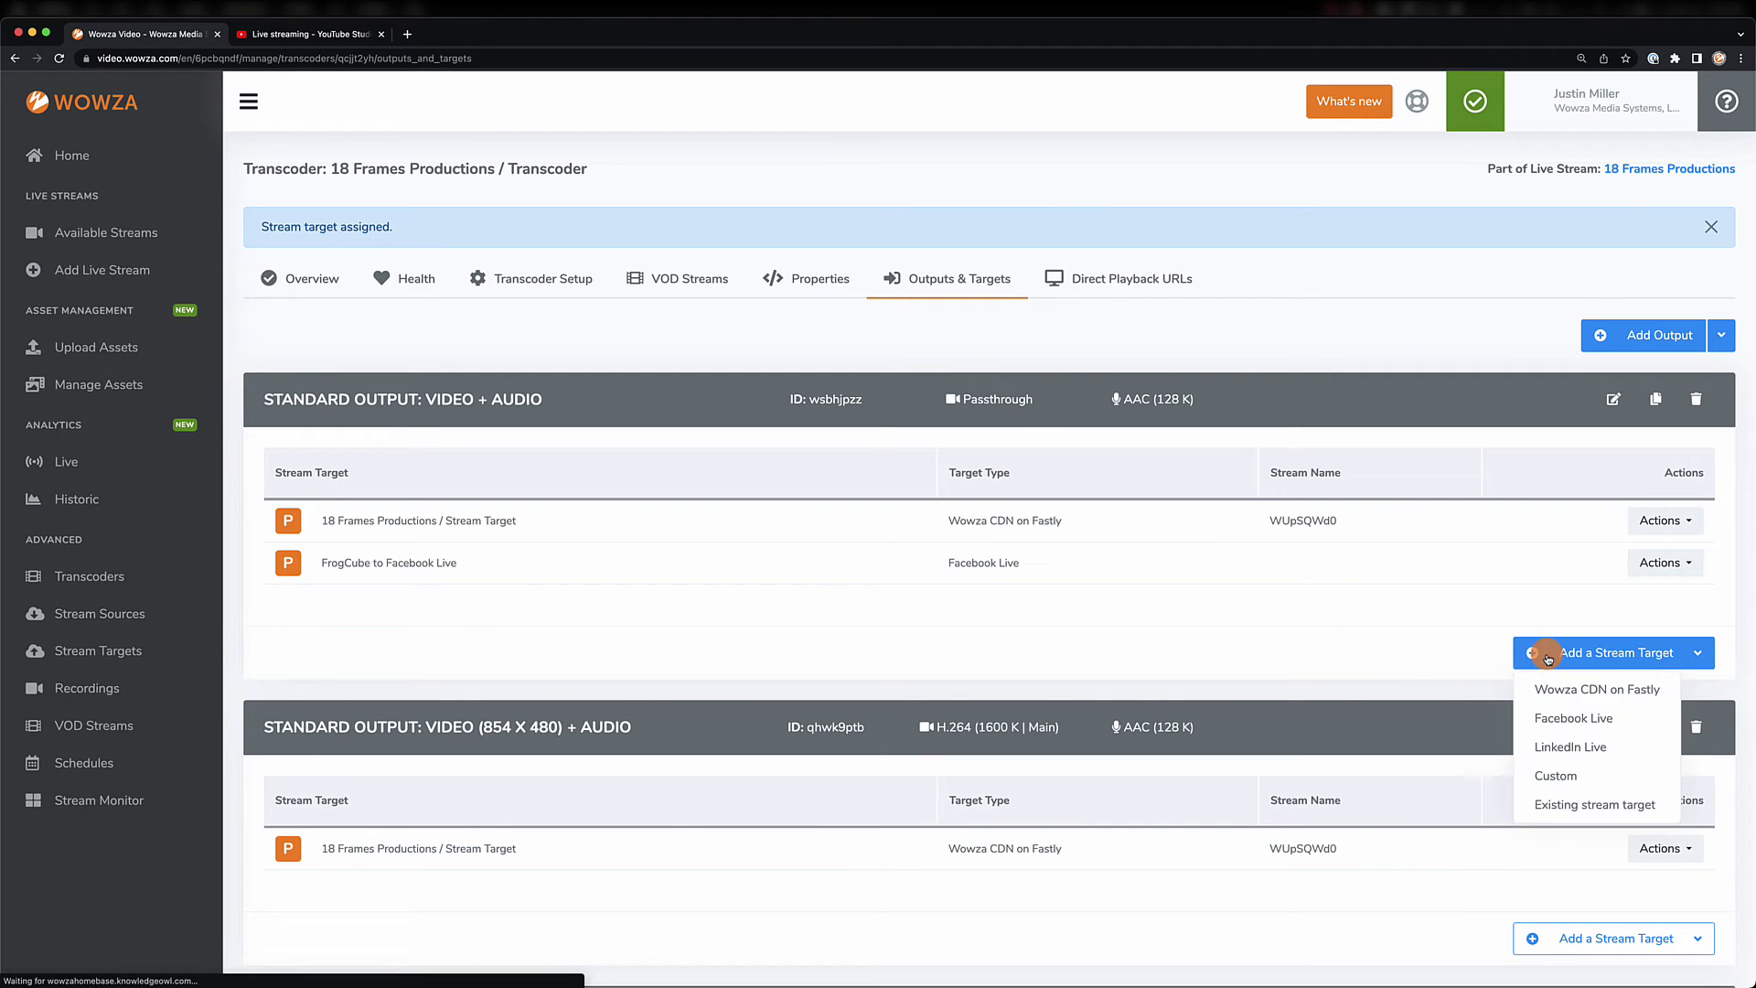
pyautogui.click(1575, 804)
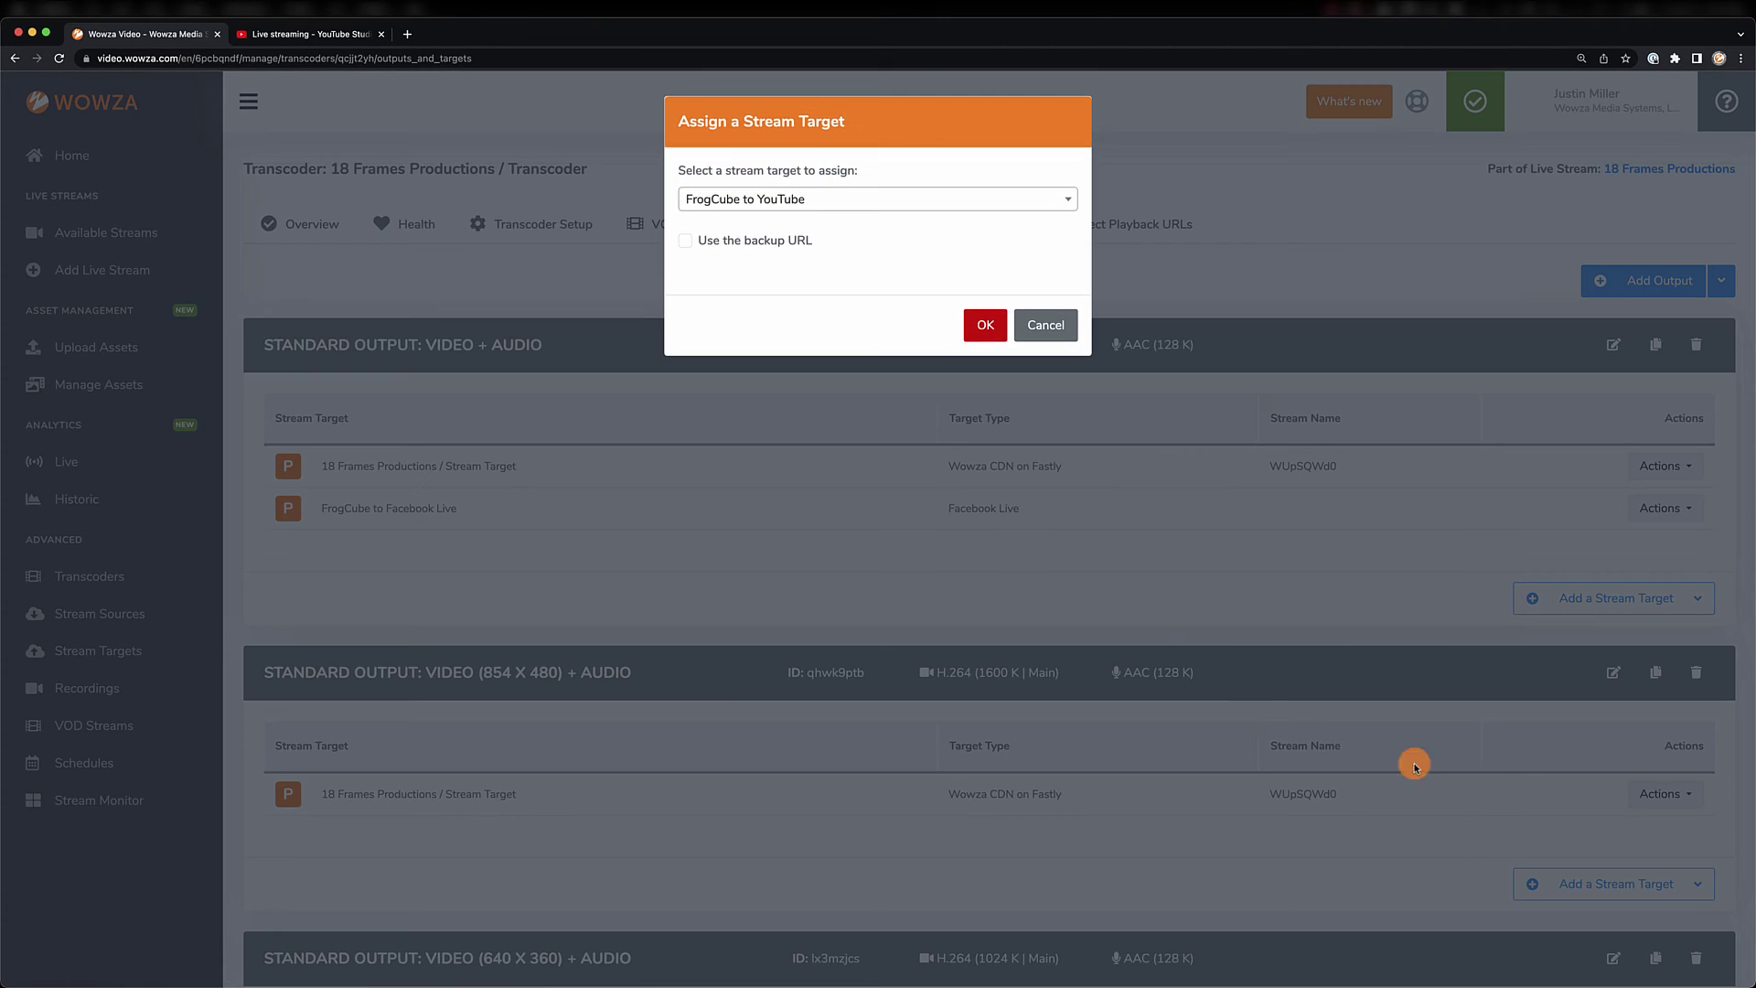
pyautogui.click(813, 198)
pyautogui.click(812, 286)
pyautogui.click(976, 329)
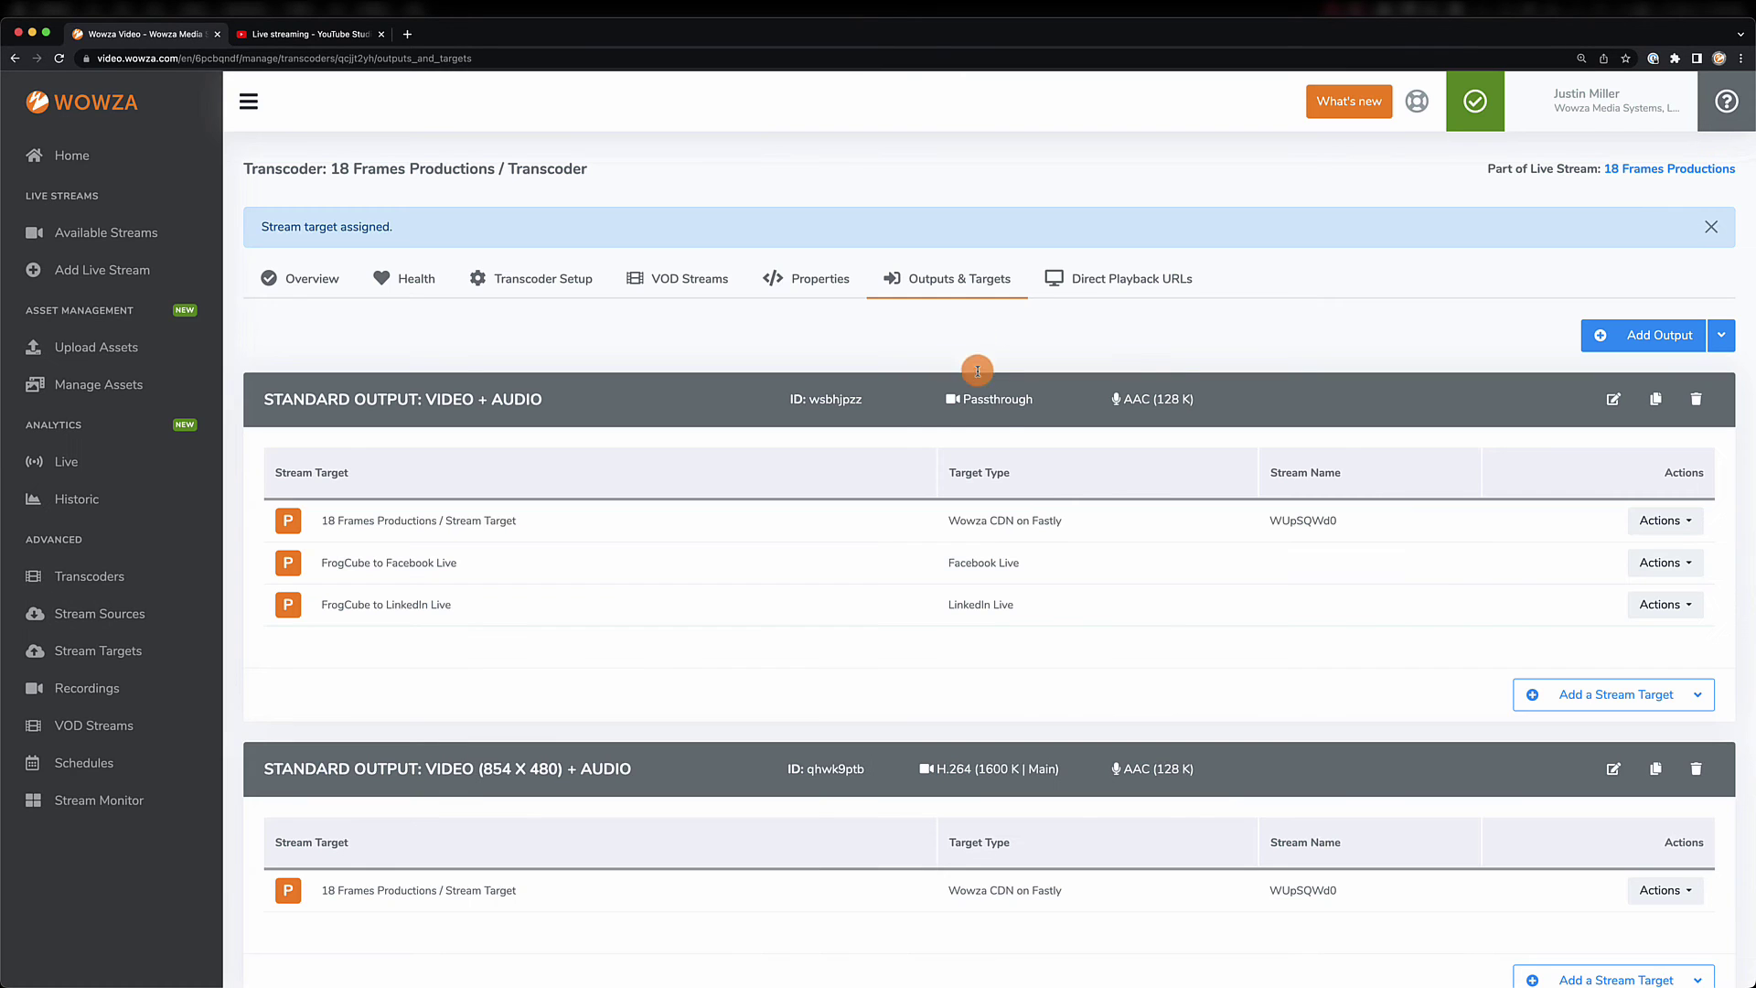
# - Assign FrogCube to YouTube to the passthrough output, then go to Assets
pyautogui.click(1536, 698)
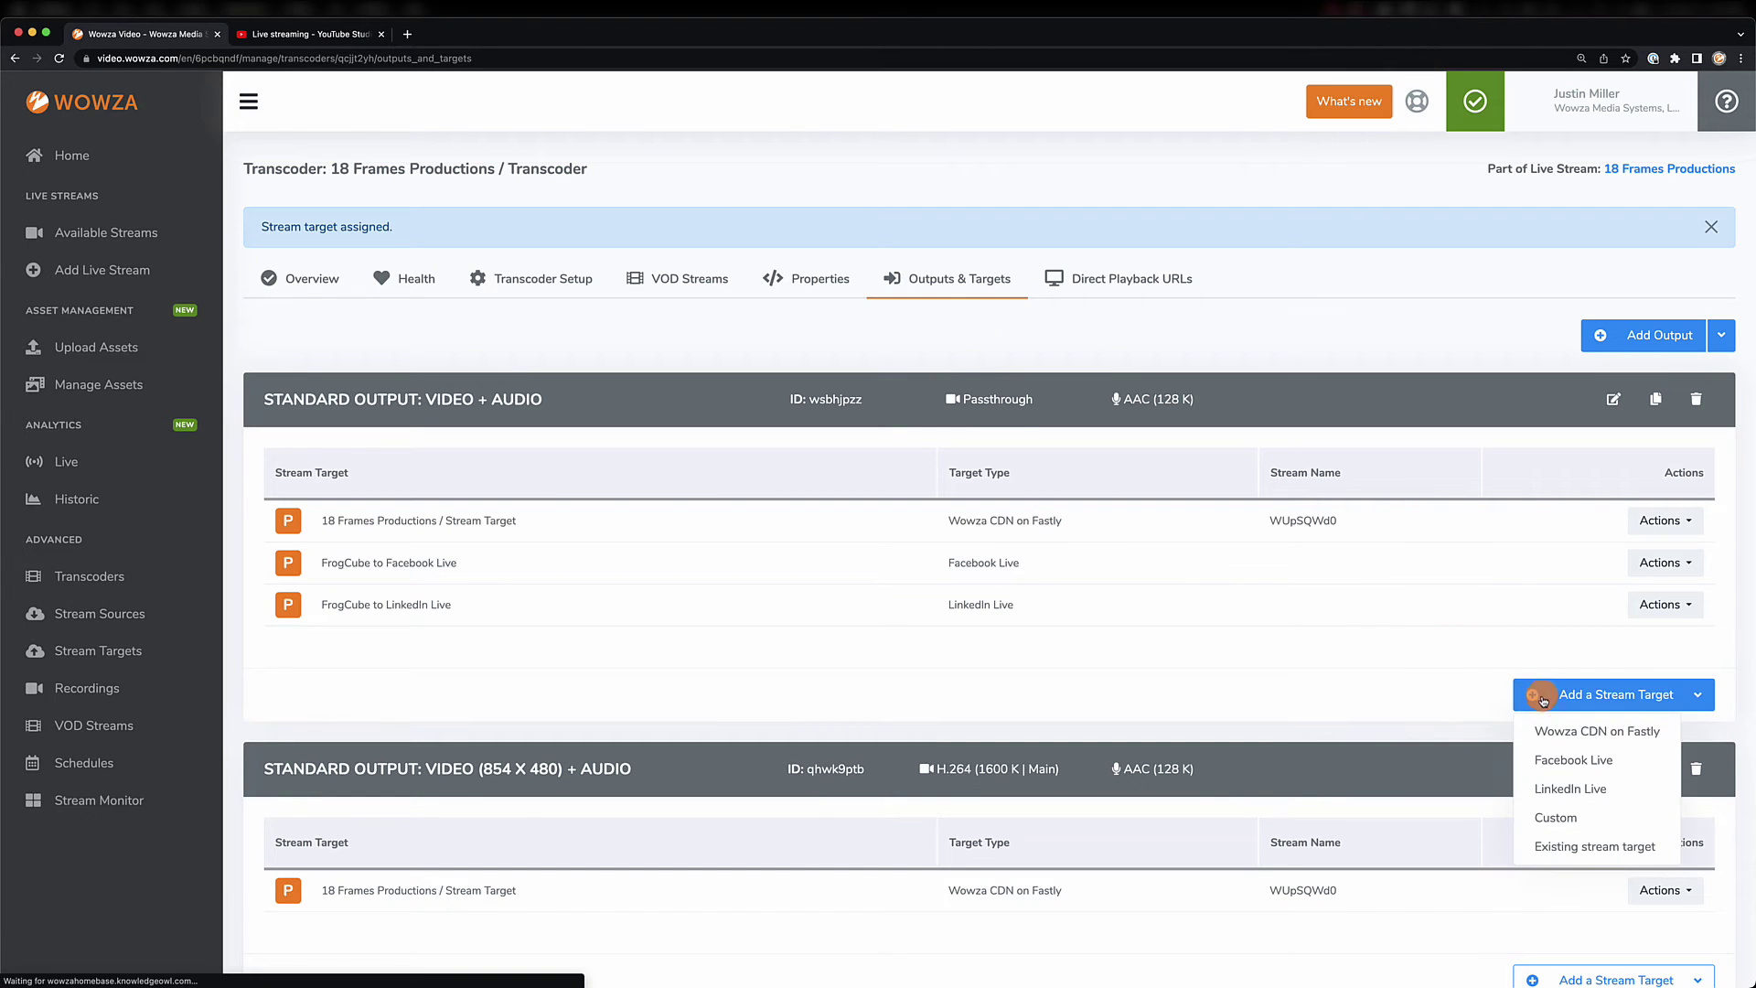
pyautogui.click(1554, 843)
pyautogui.click(985, 325)
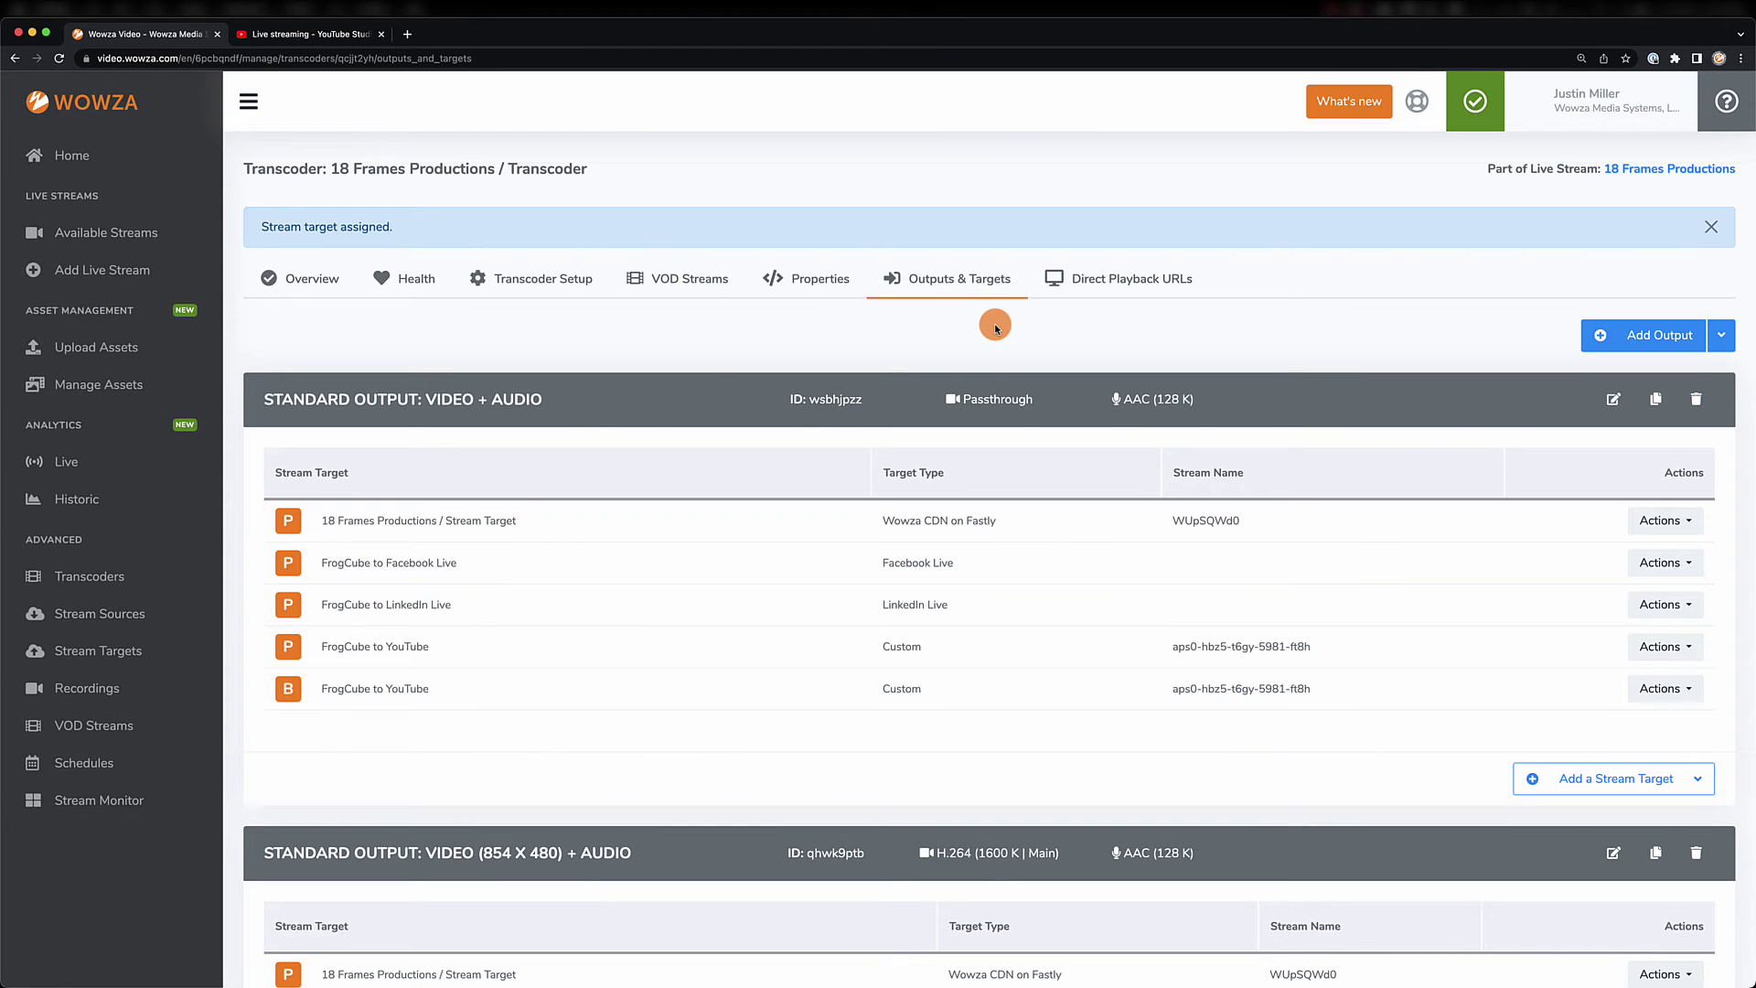
pyautogui.click(134, 391)
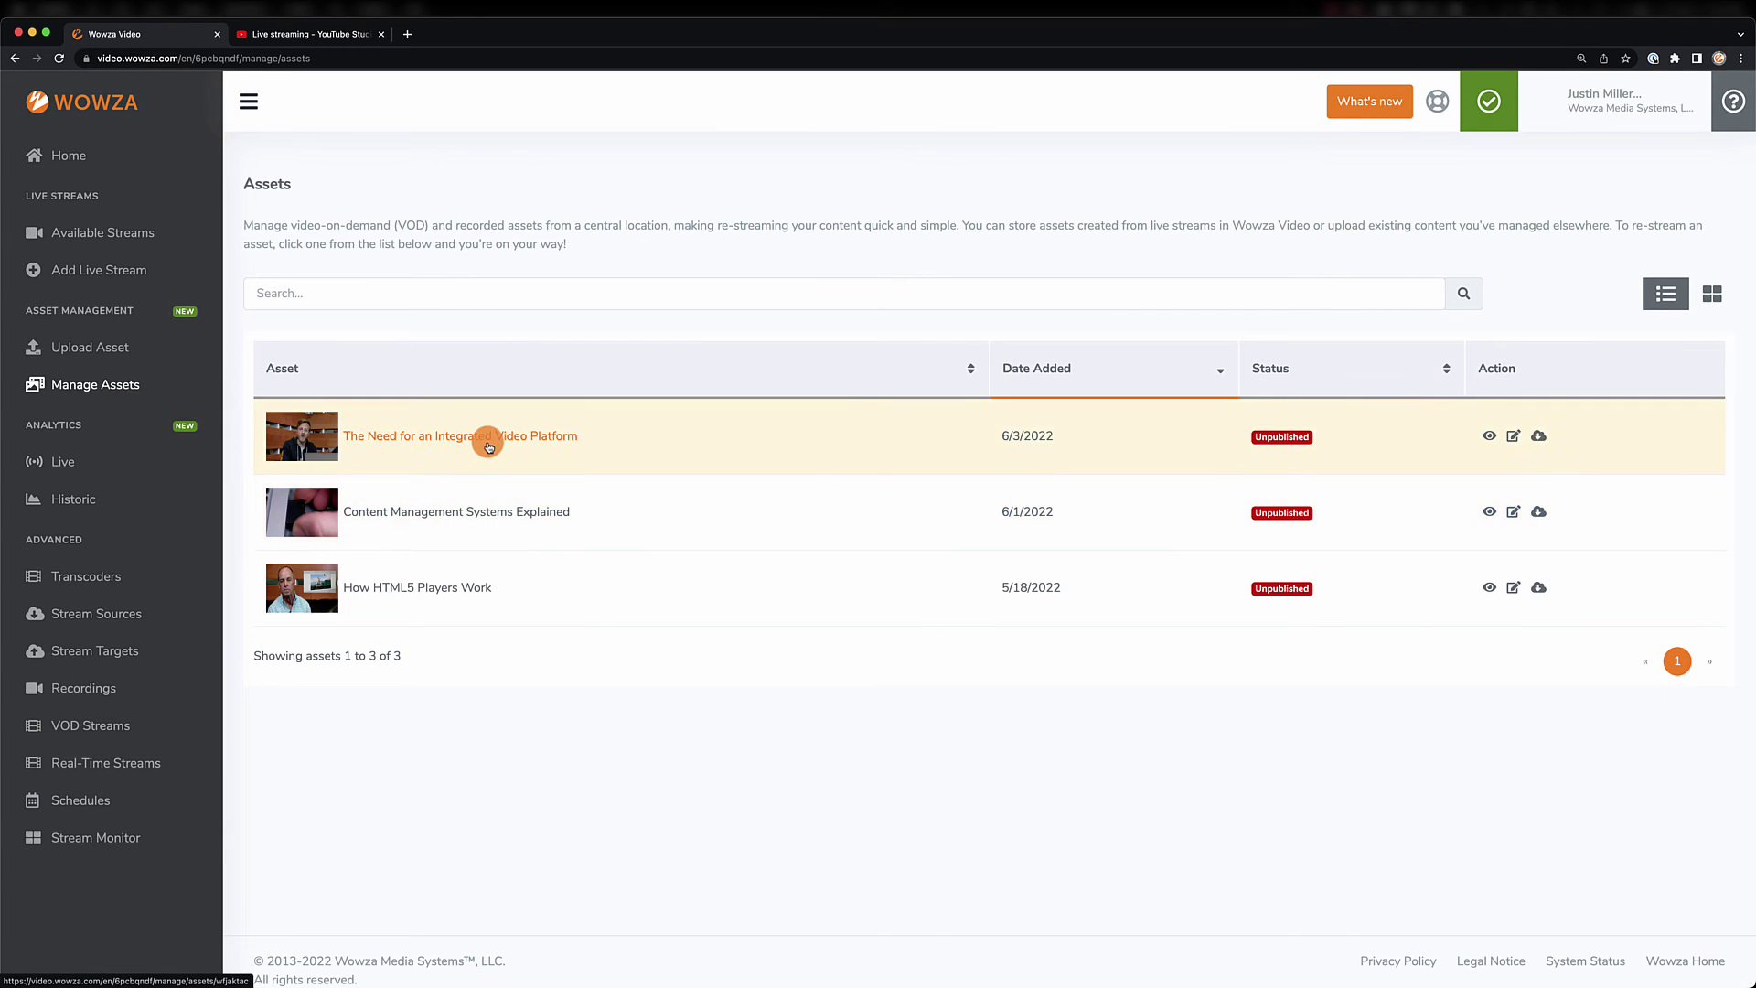
# - Re-stream 'The Need for an Integrated Video Platform' as a new live stream, then view the Transcoders list
pyautogui.click(488, 446)
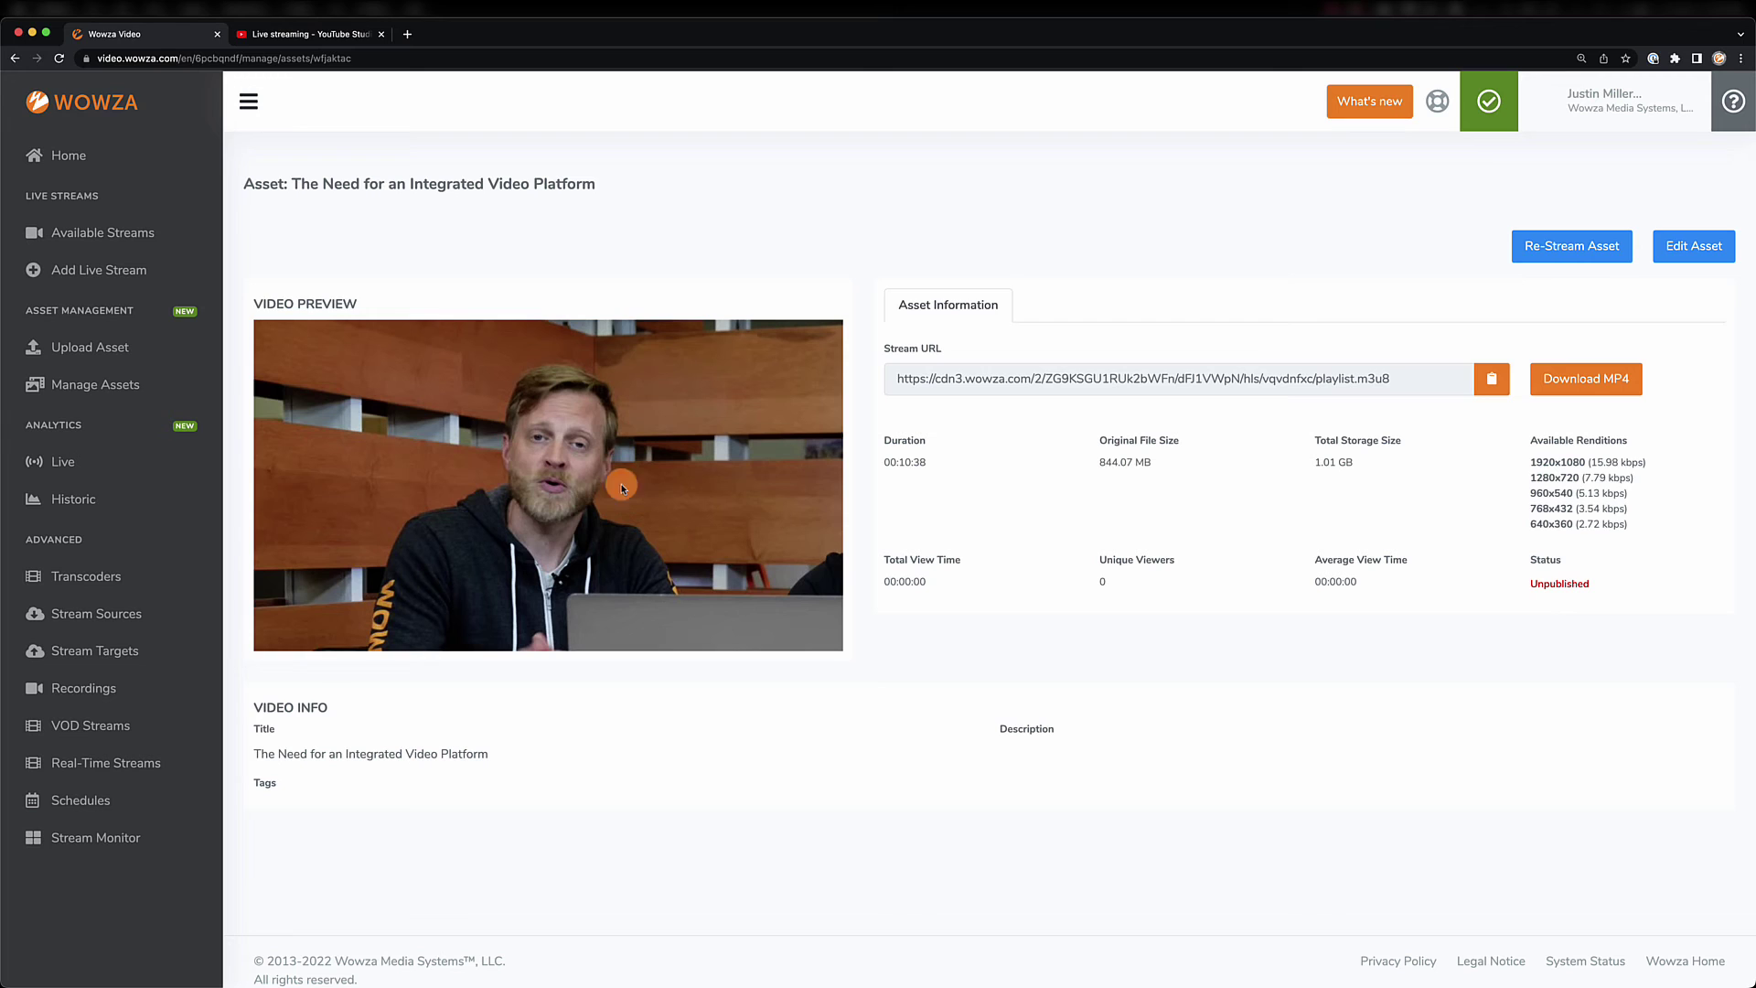
pyautogui.click(1581, 252)
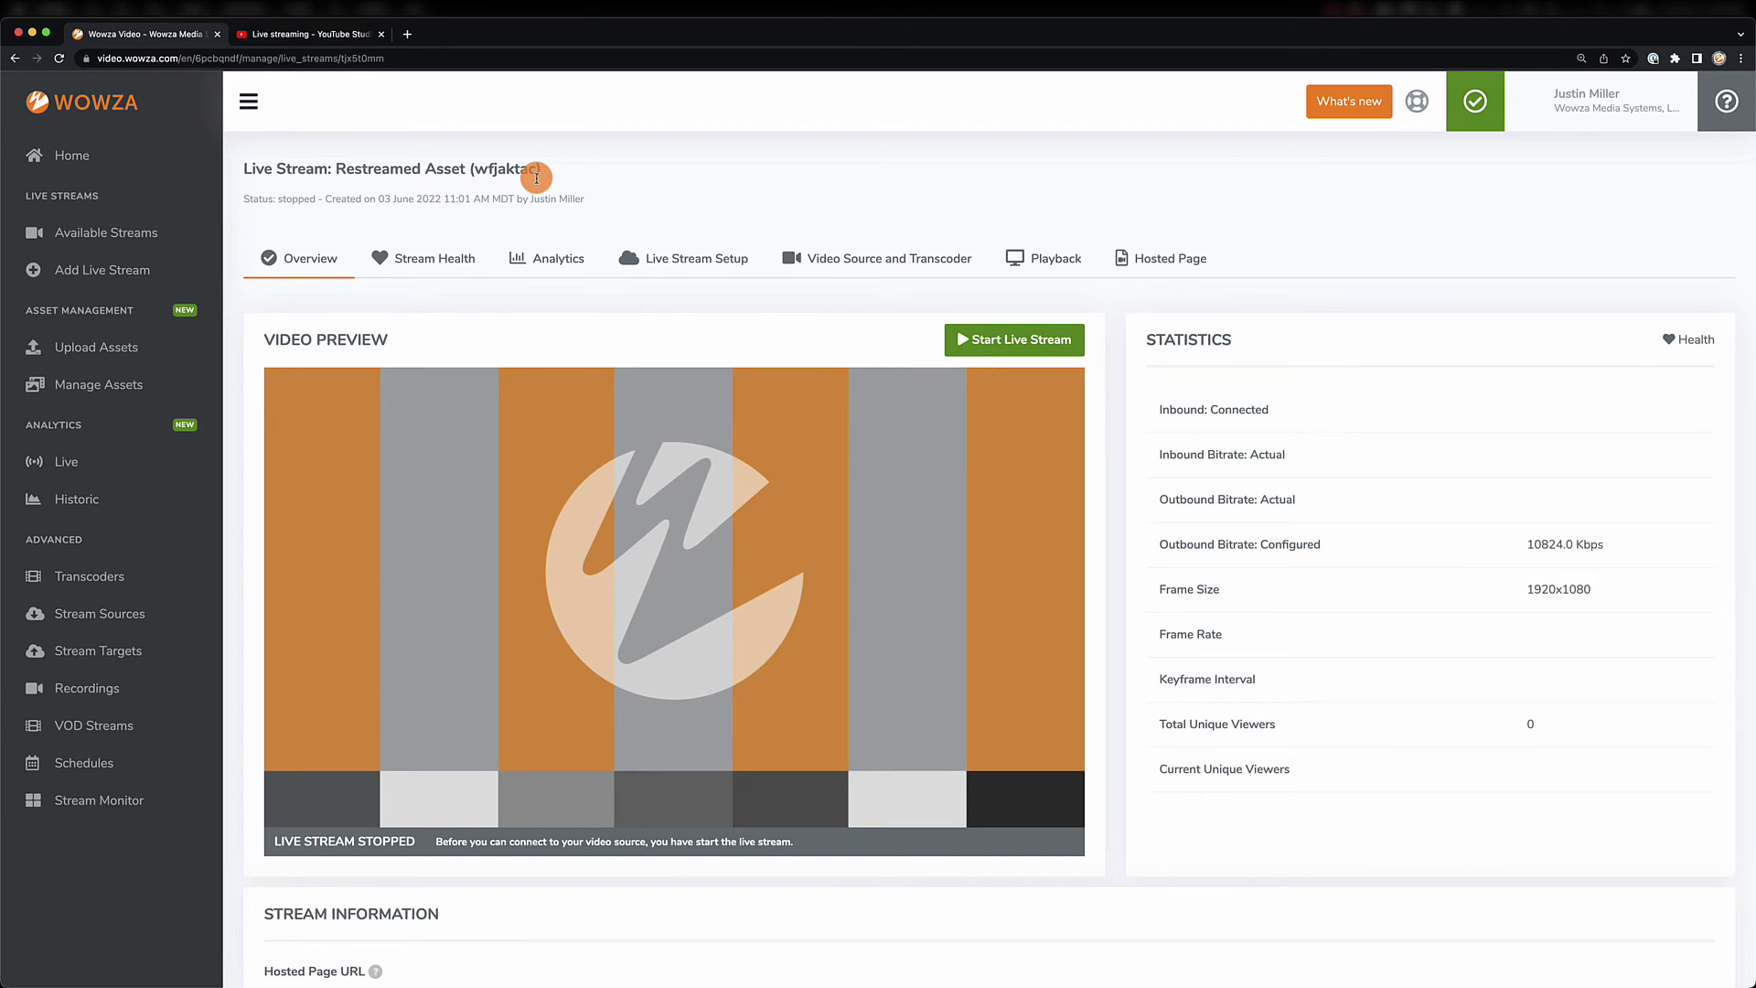
pyautogui.click(133, 581)
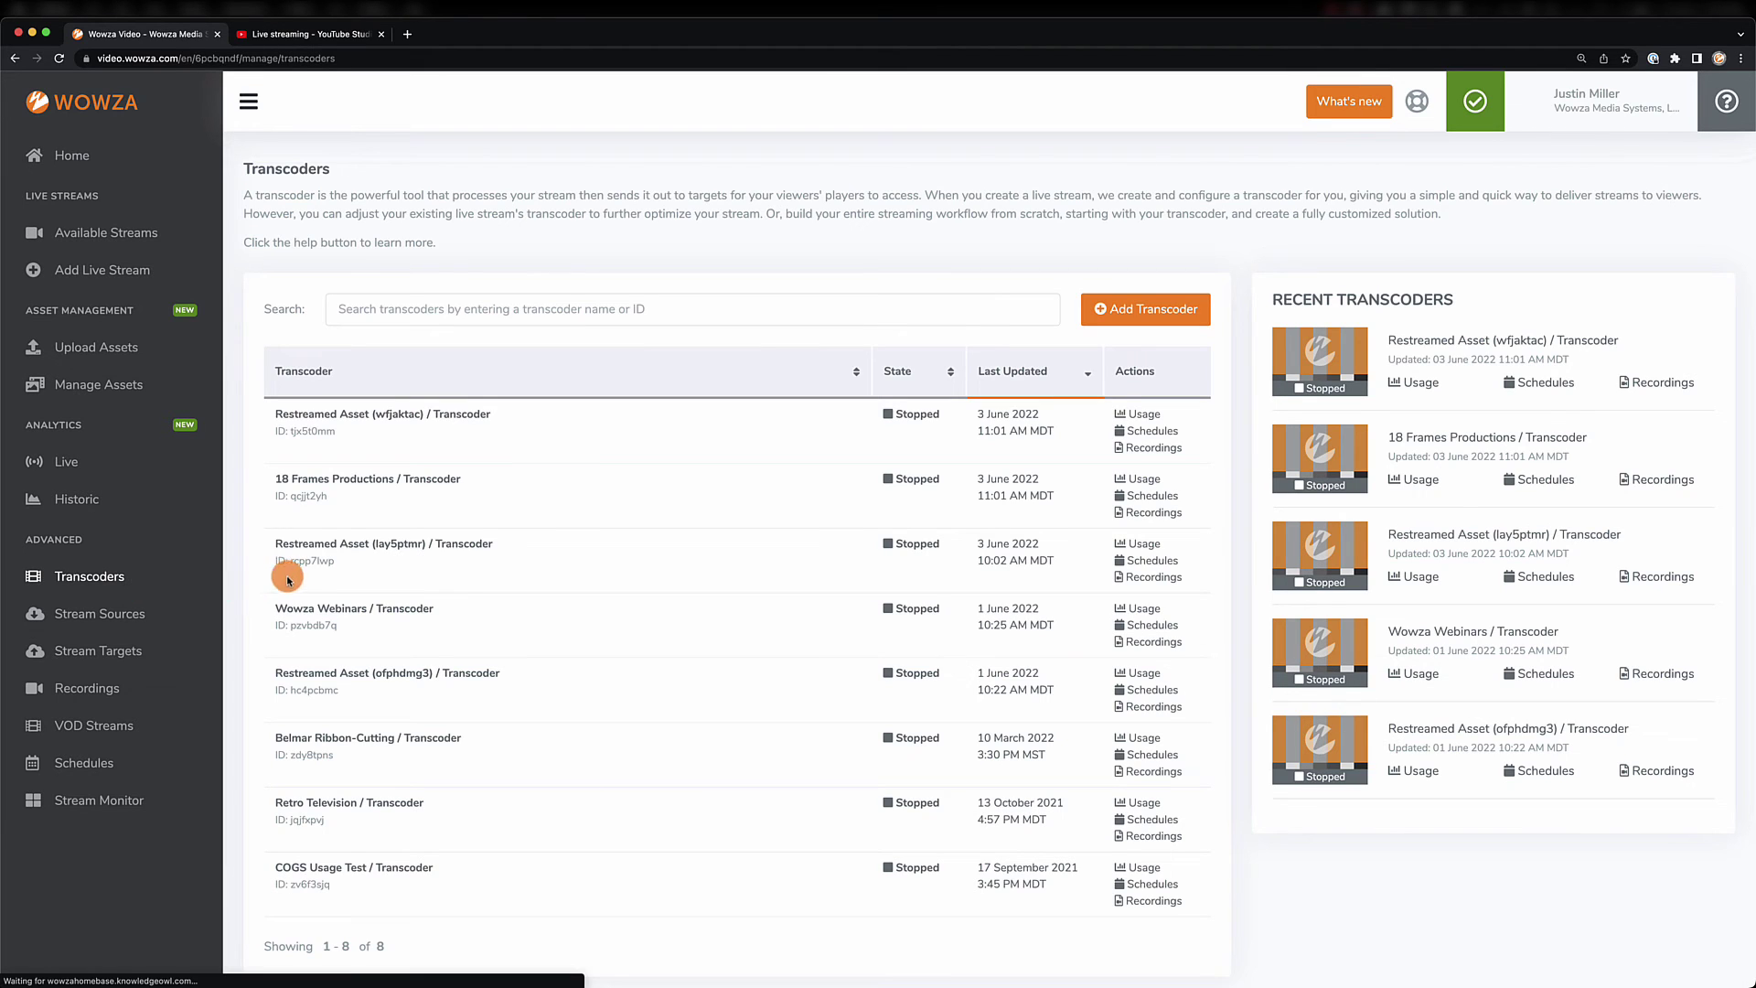
# - Assign the existing FrogCube to YouTube target to the Restreamed Asset (wfjaktac) passthrough output
pyautogui.click(417, 422)
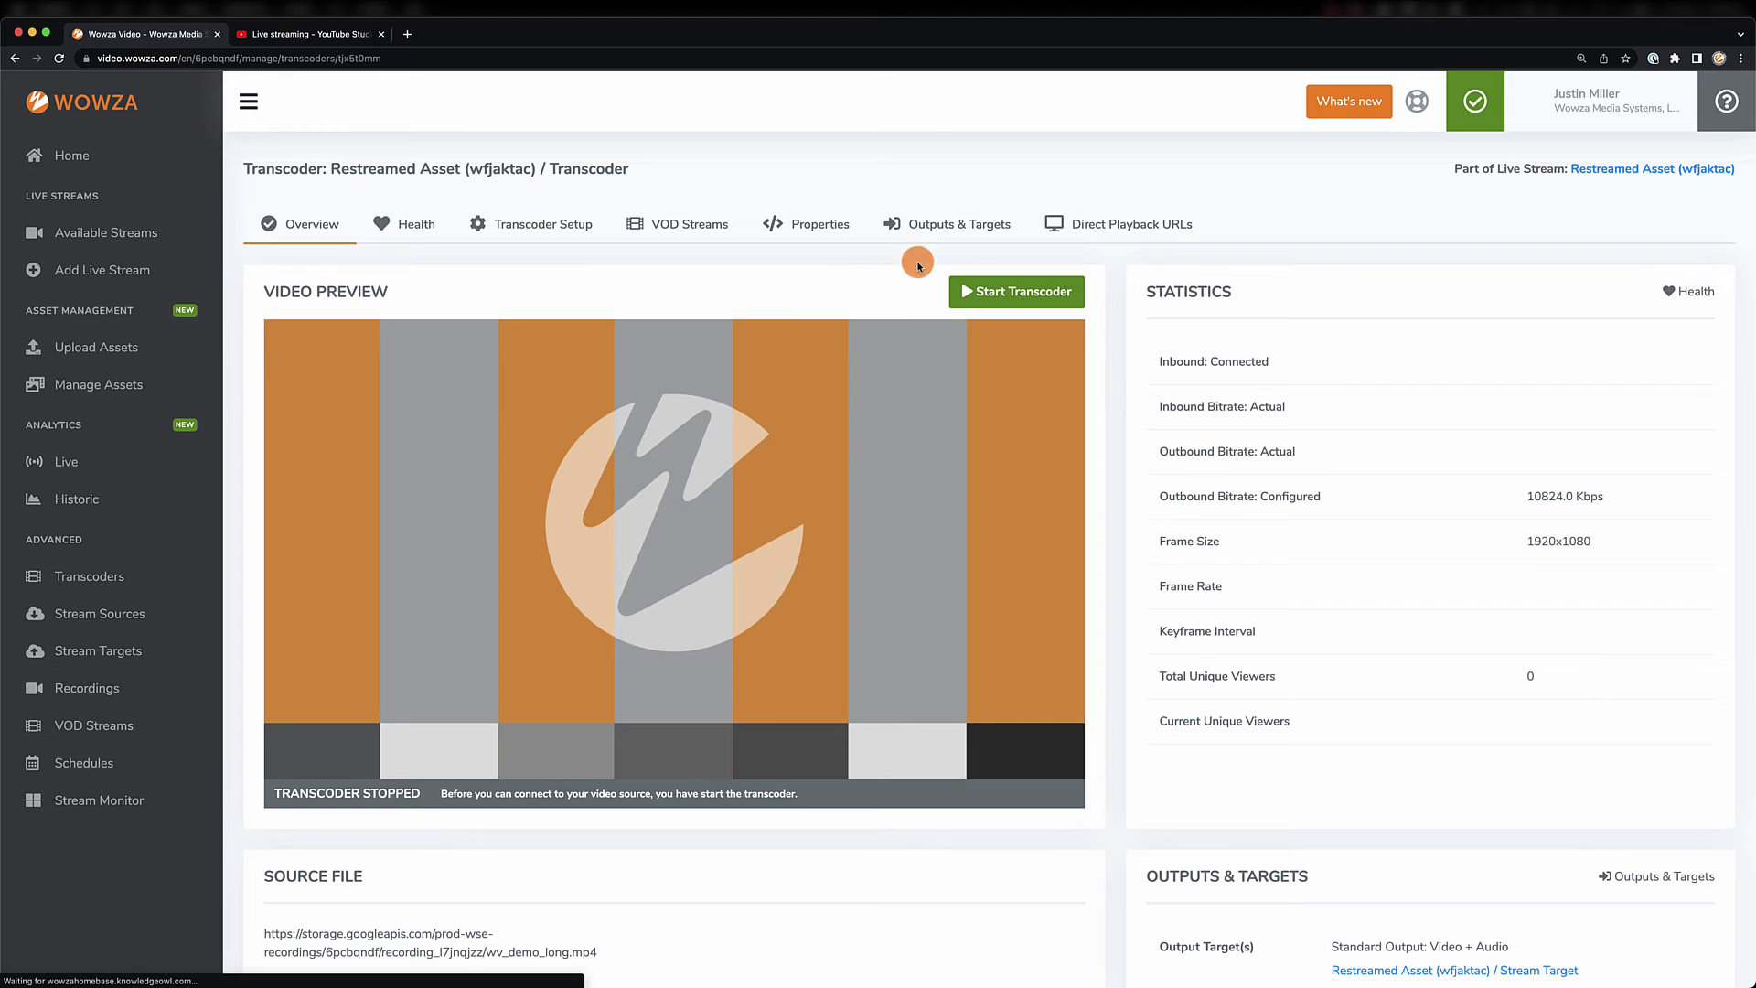
pyautogui.click(945, 228)
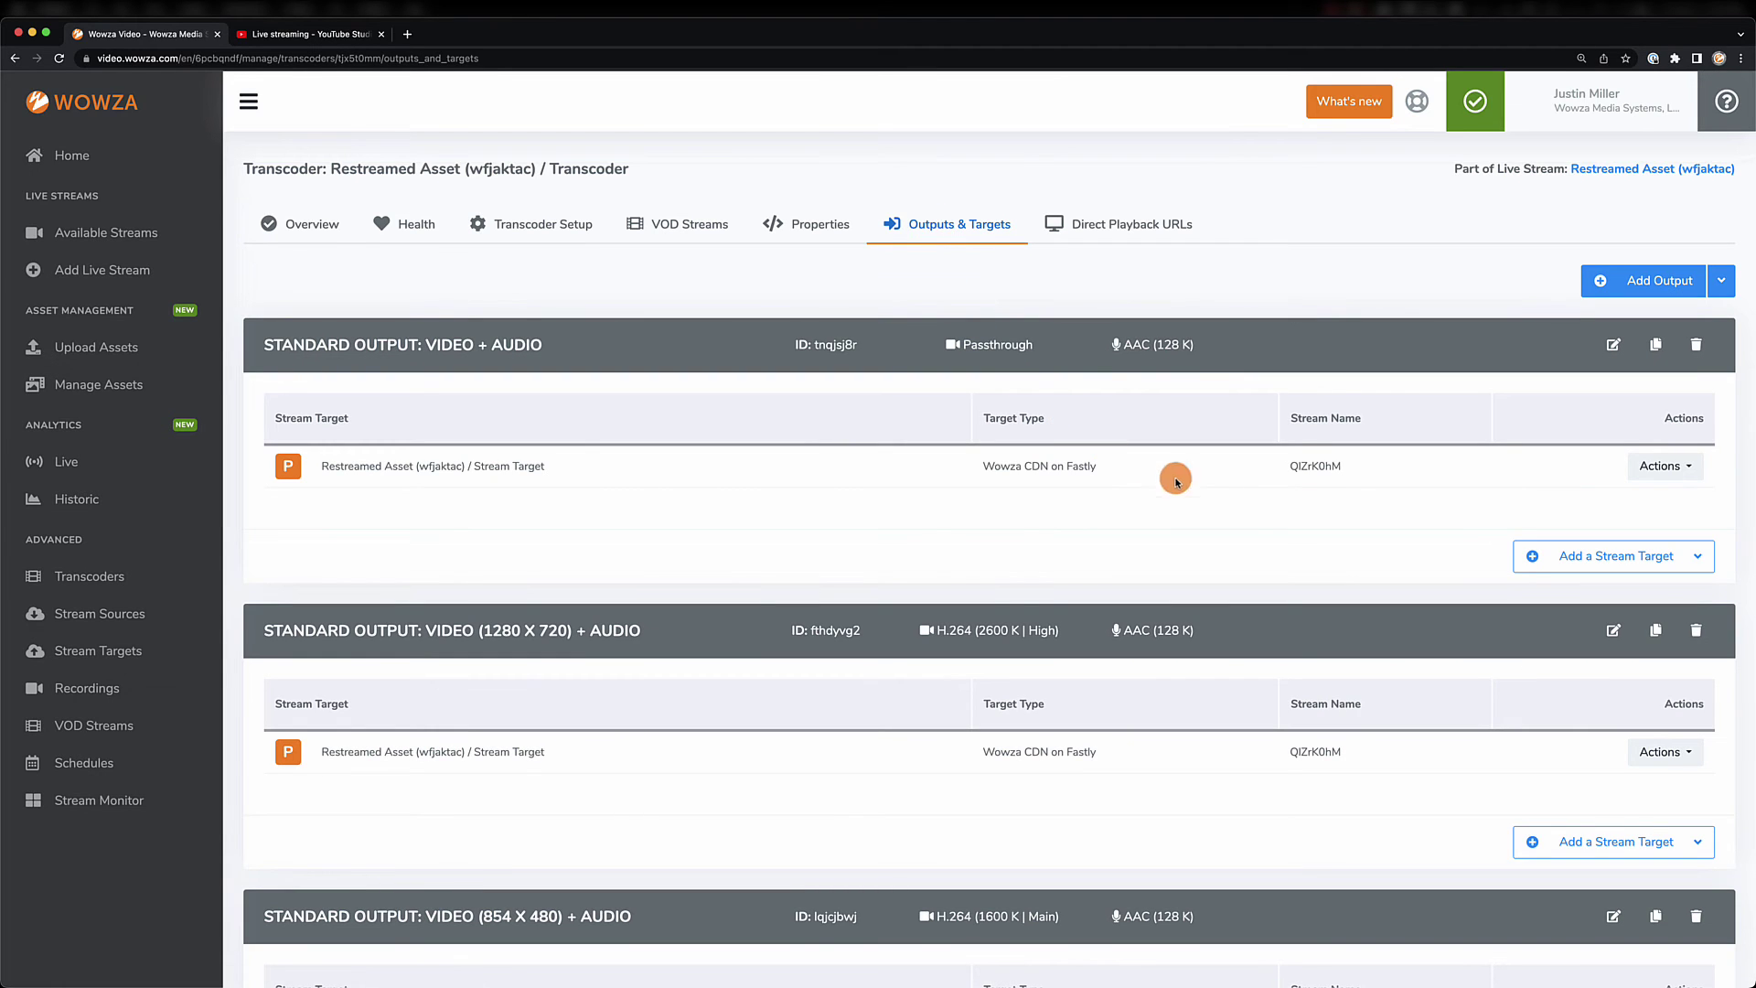
pyautogui.click(1535, 555)
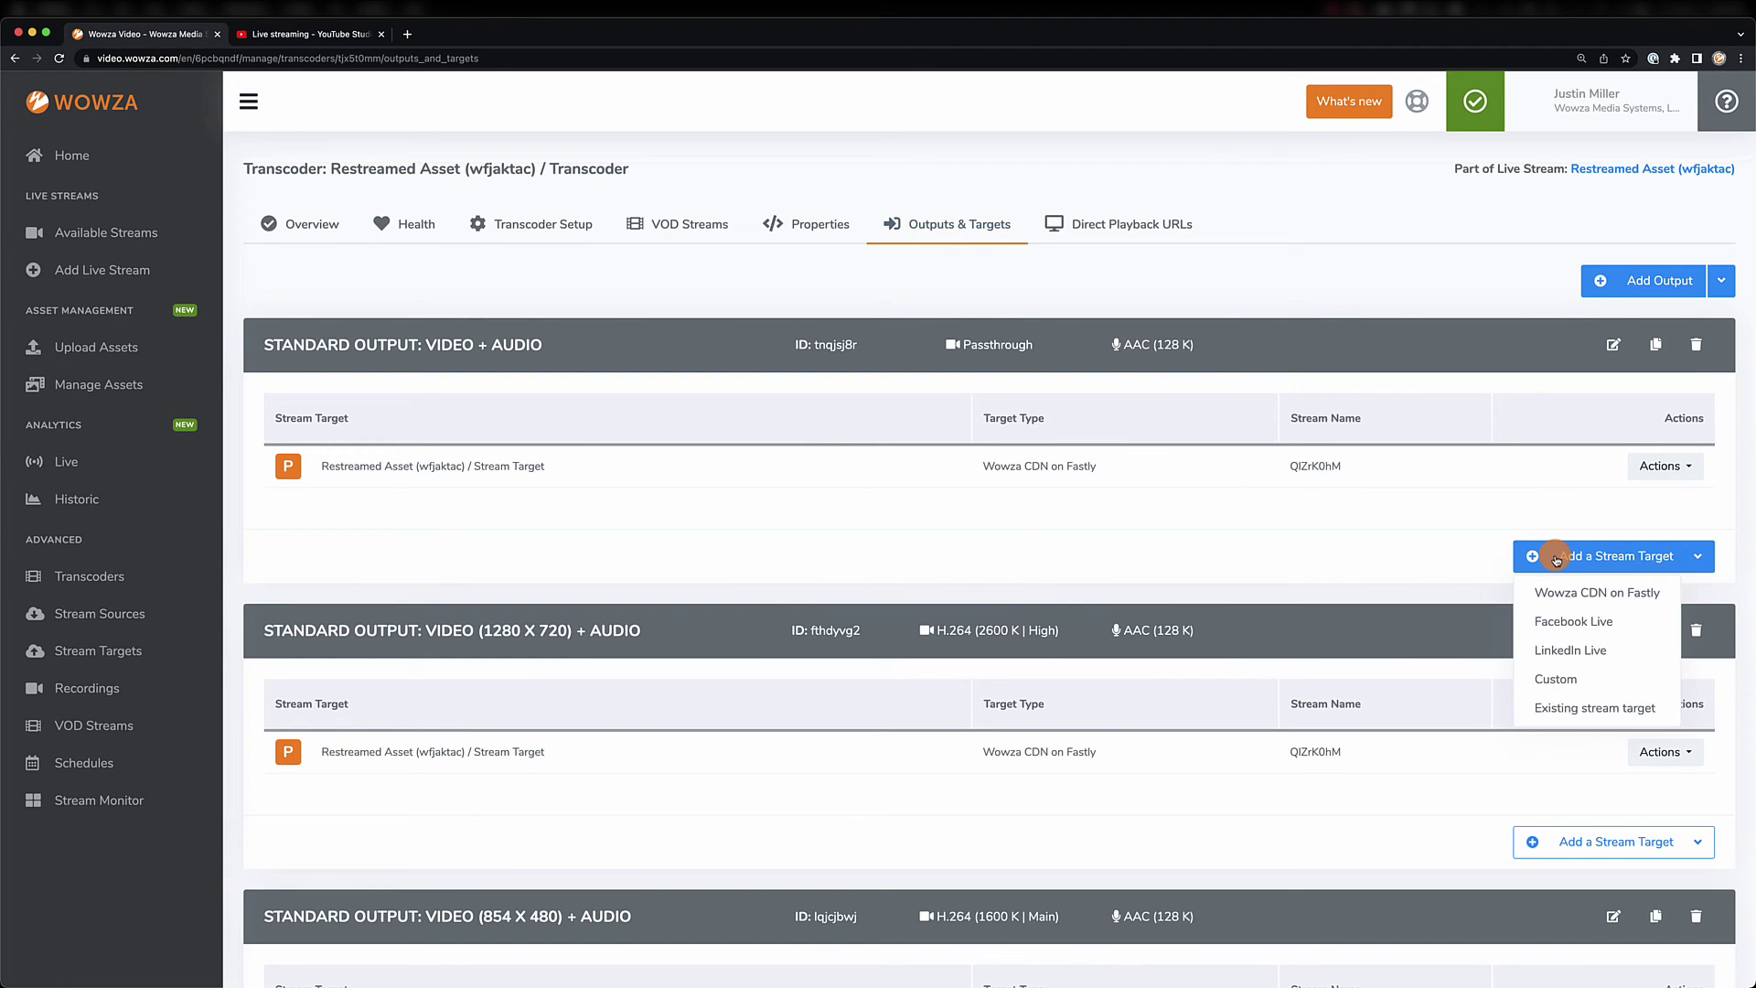
pyautogui.click(1551, 706)
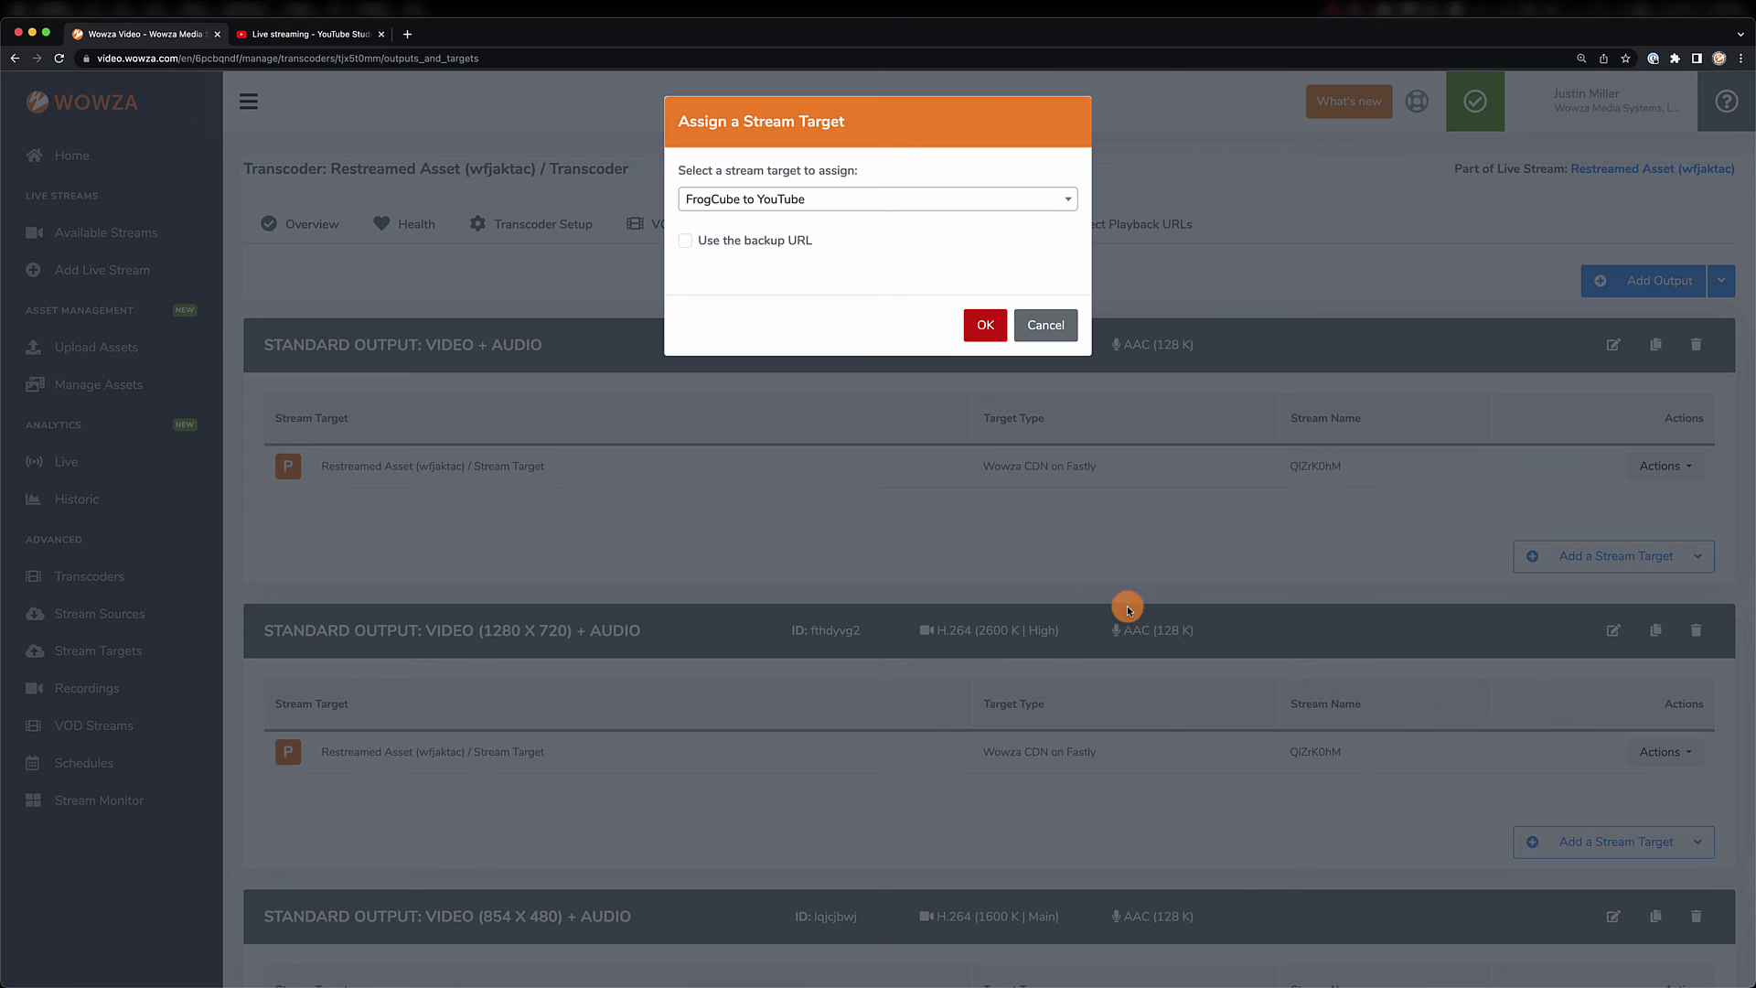
pyautogui.click(998, 333)
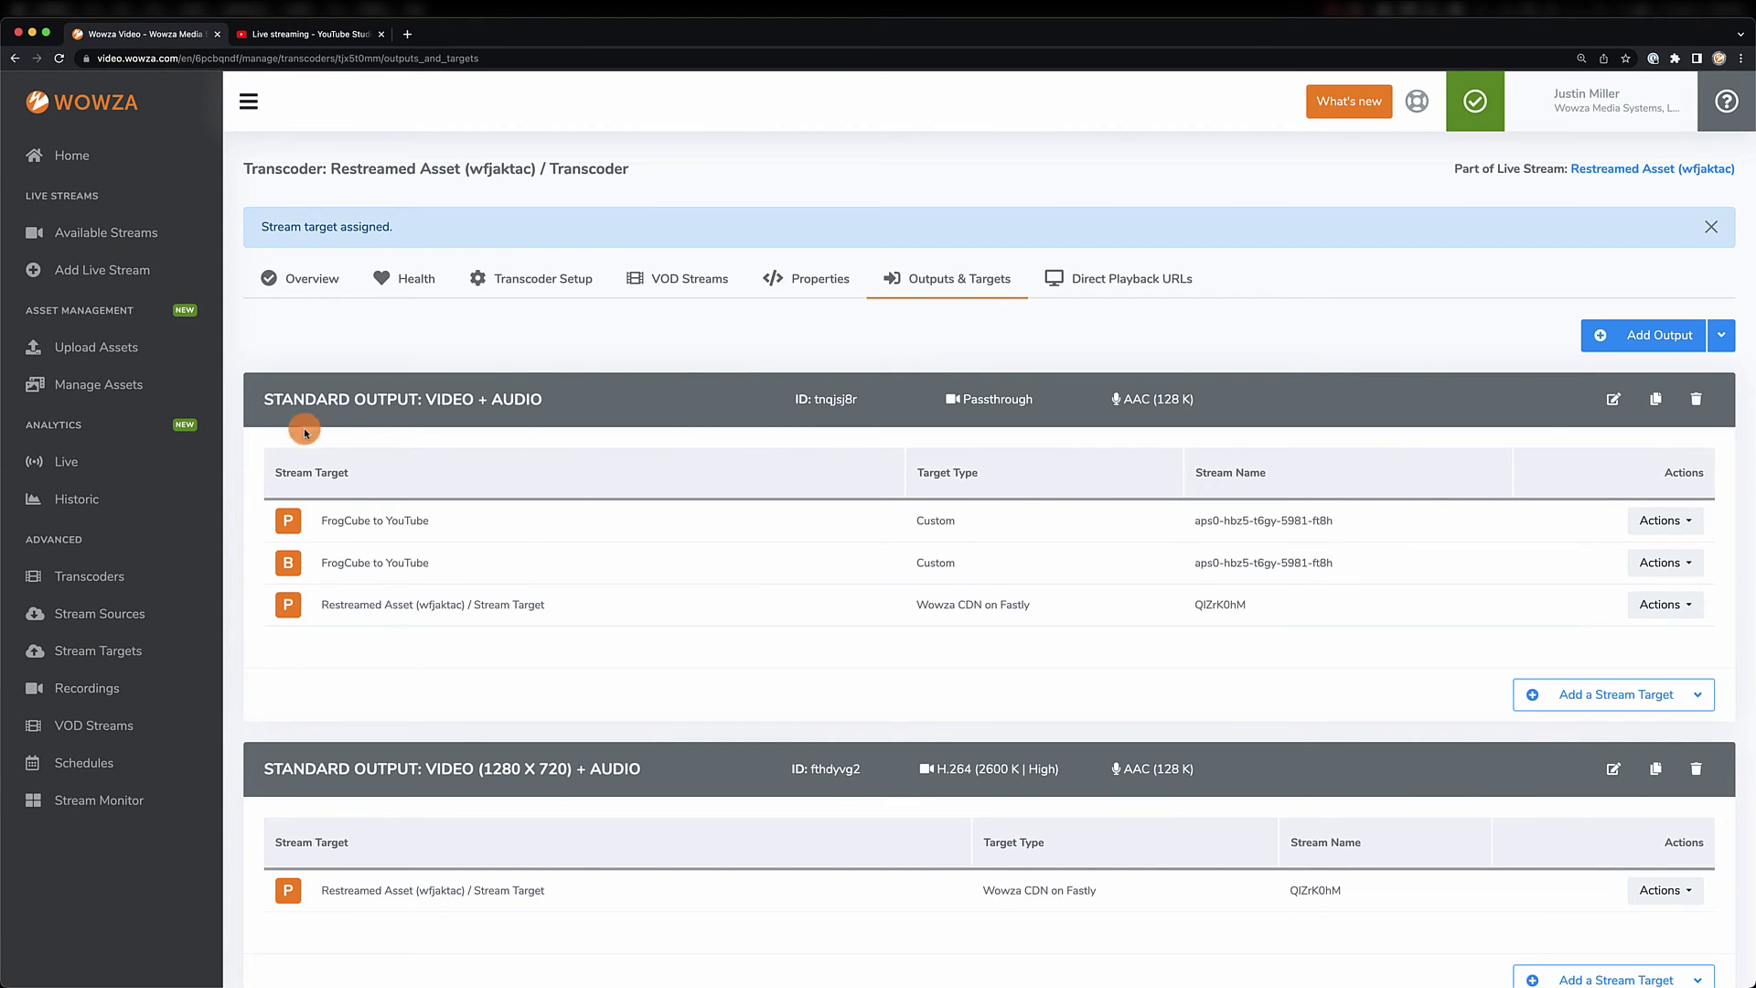
pyautogui.click(142, 385)
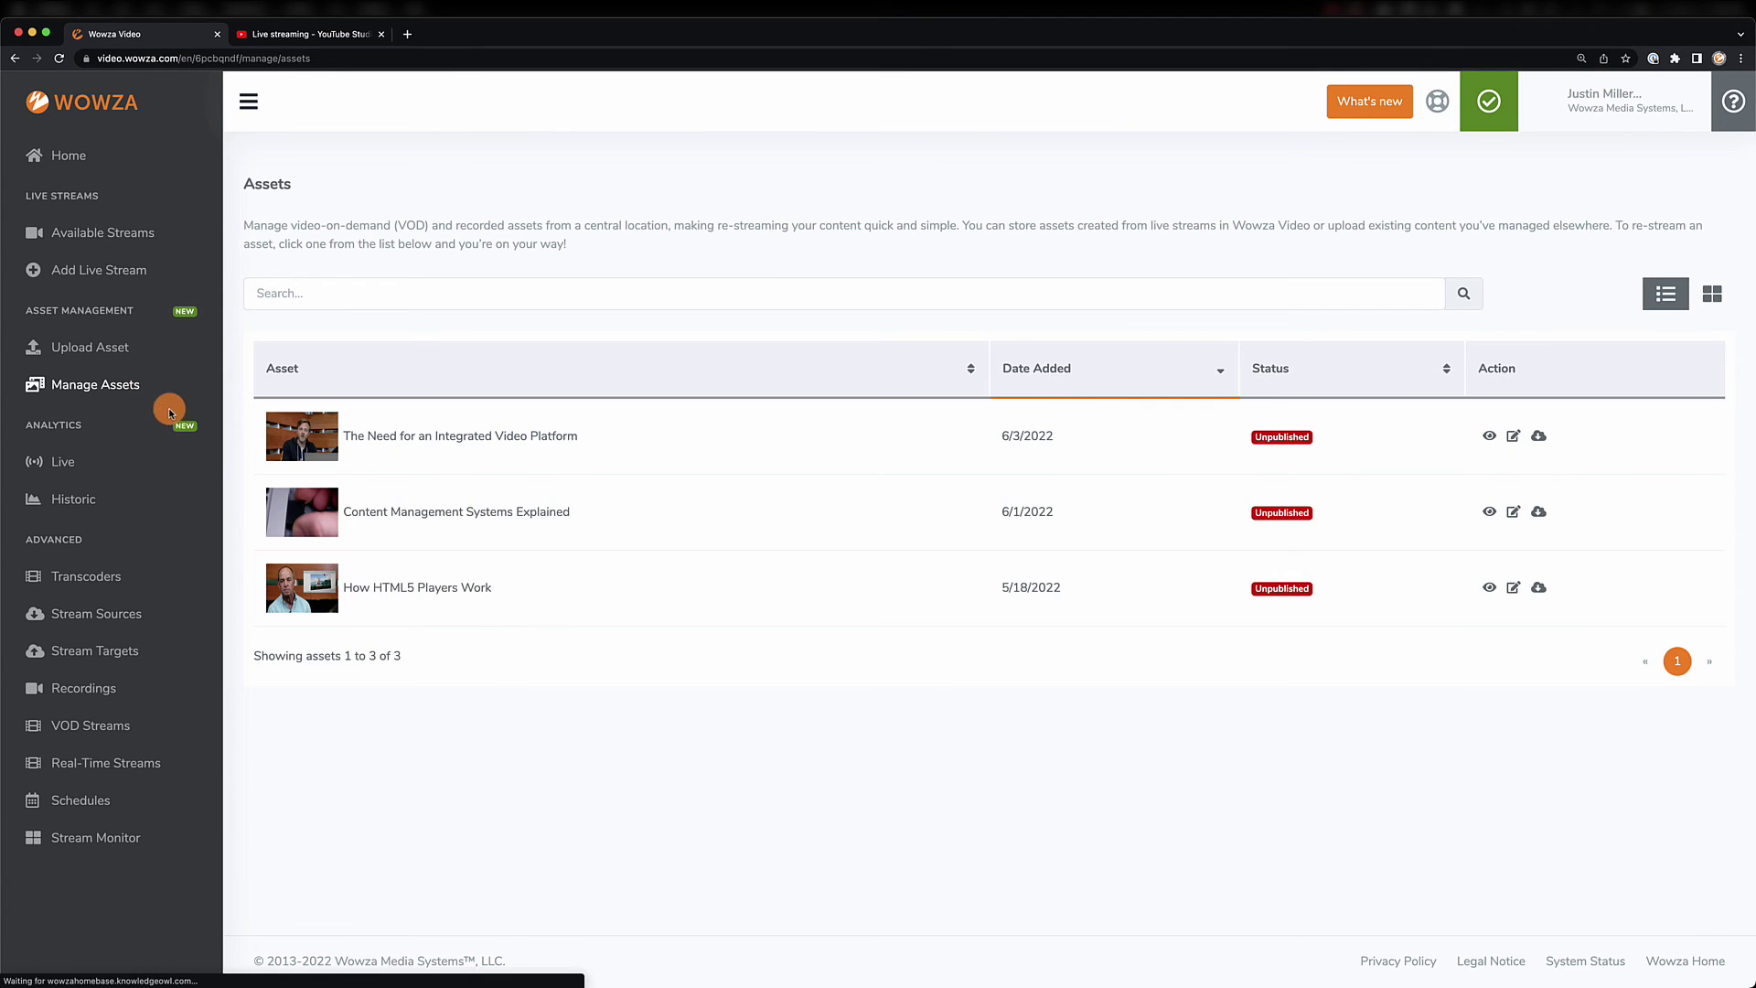
# - Start the Restreamed Asset (wfjaktac) live stream from the asset's re-stream page
pyautogui.click(485, 435)
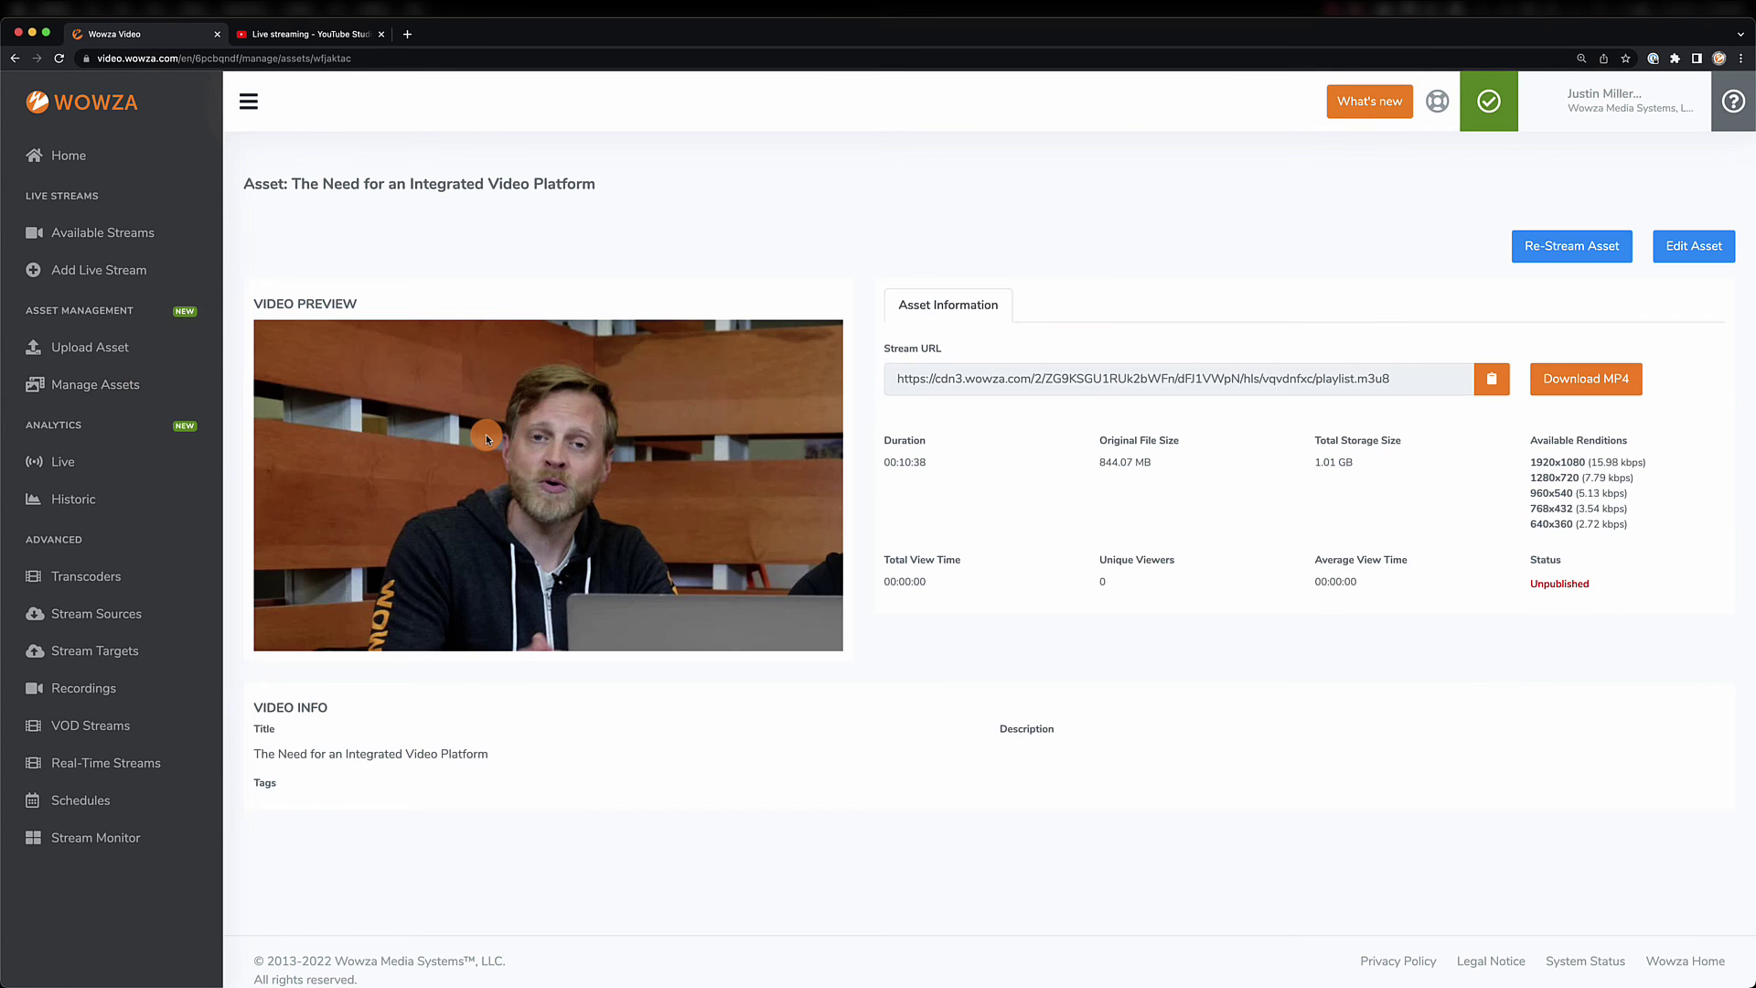
pyautogui.click(1585, 253)
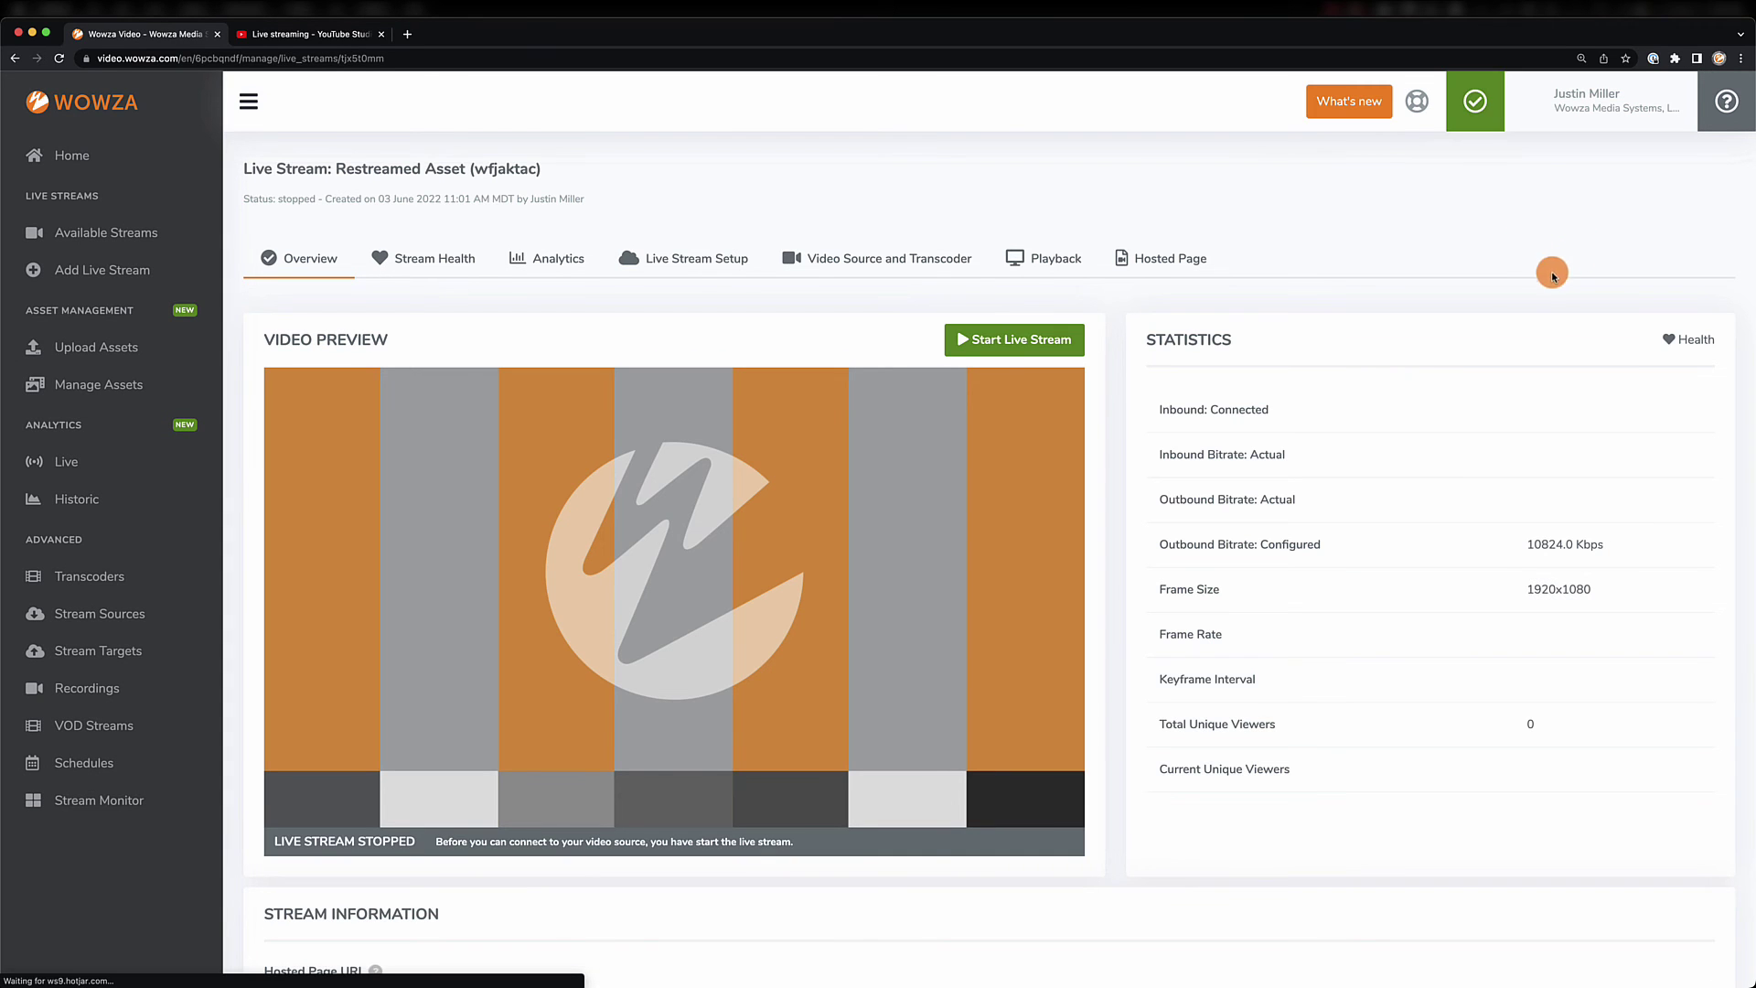
pyautogui.click(998, 358)
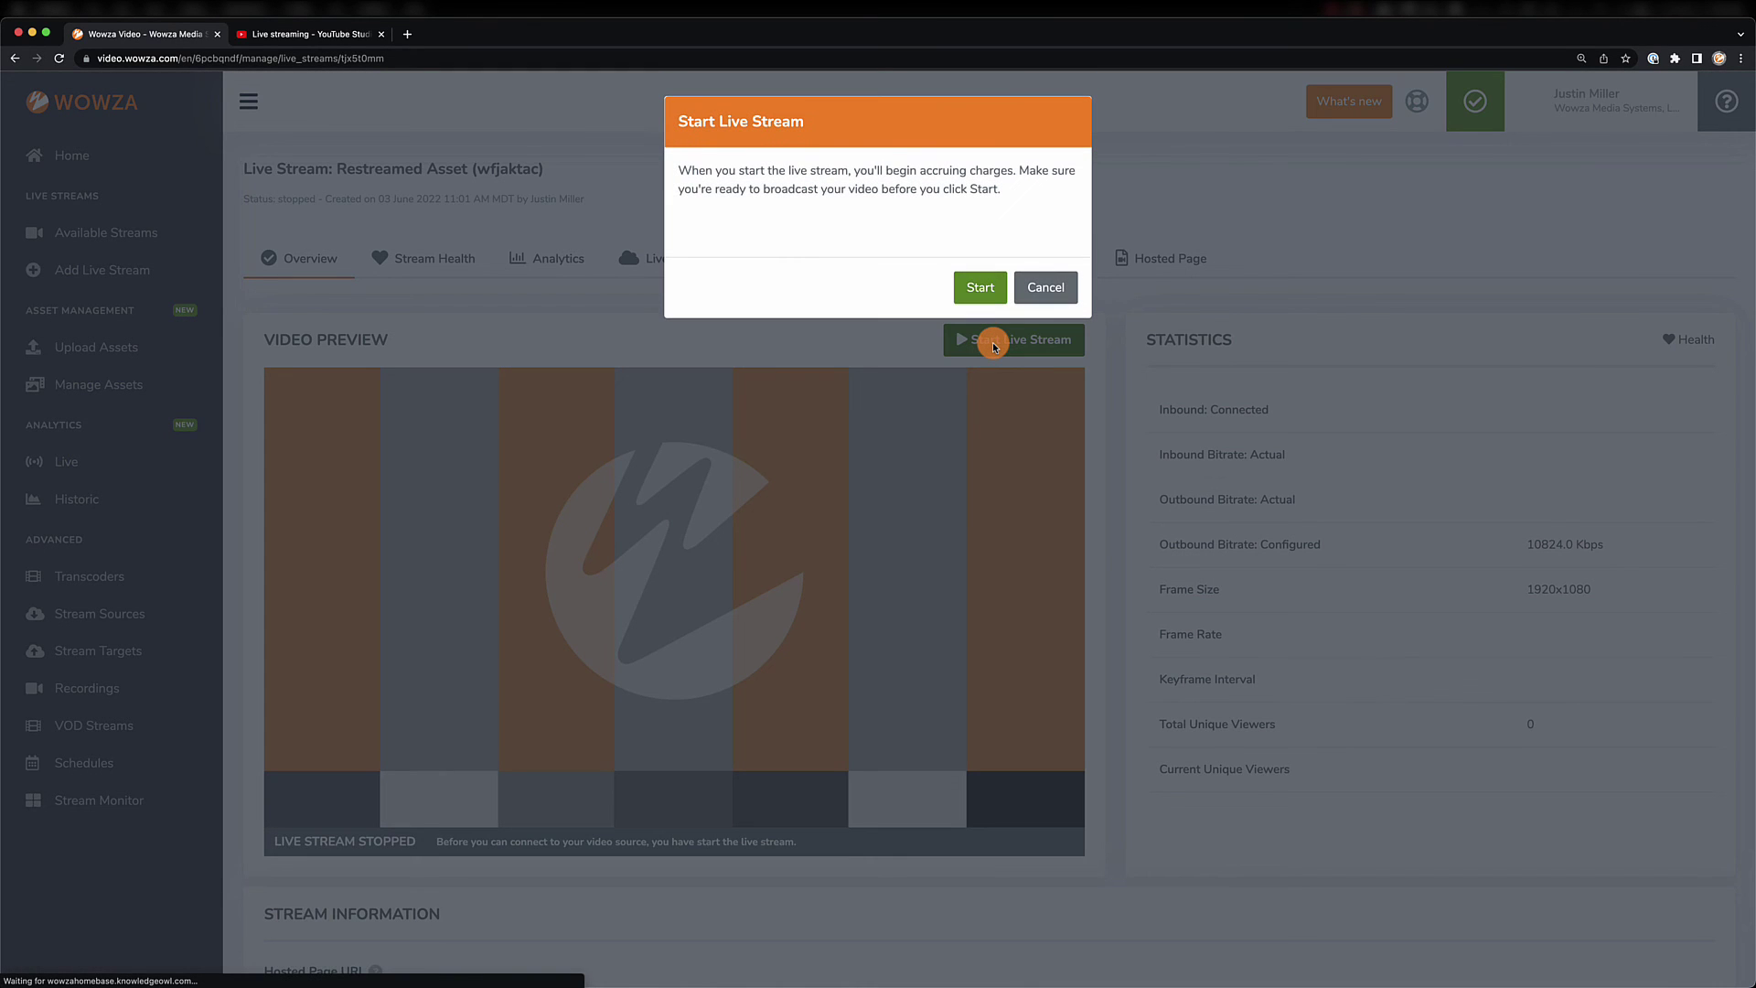
pyautogui.click(979, 289)
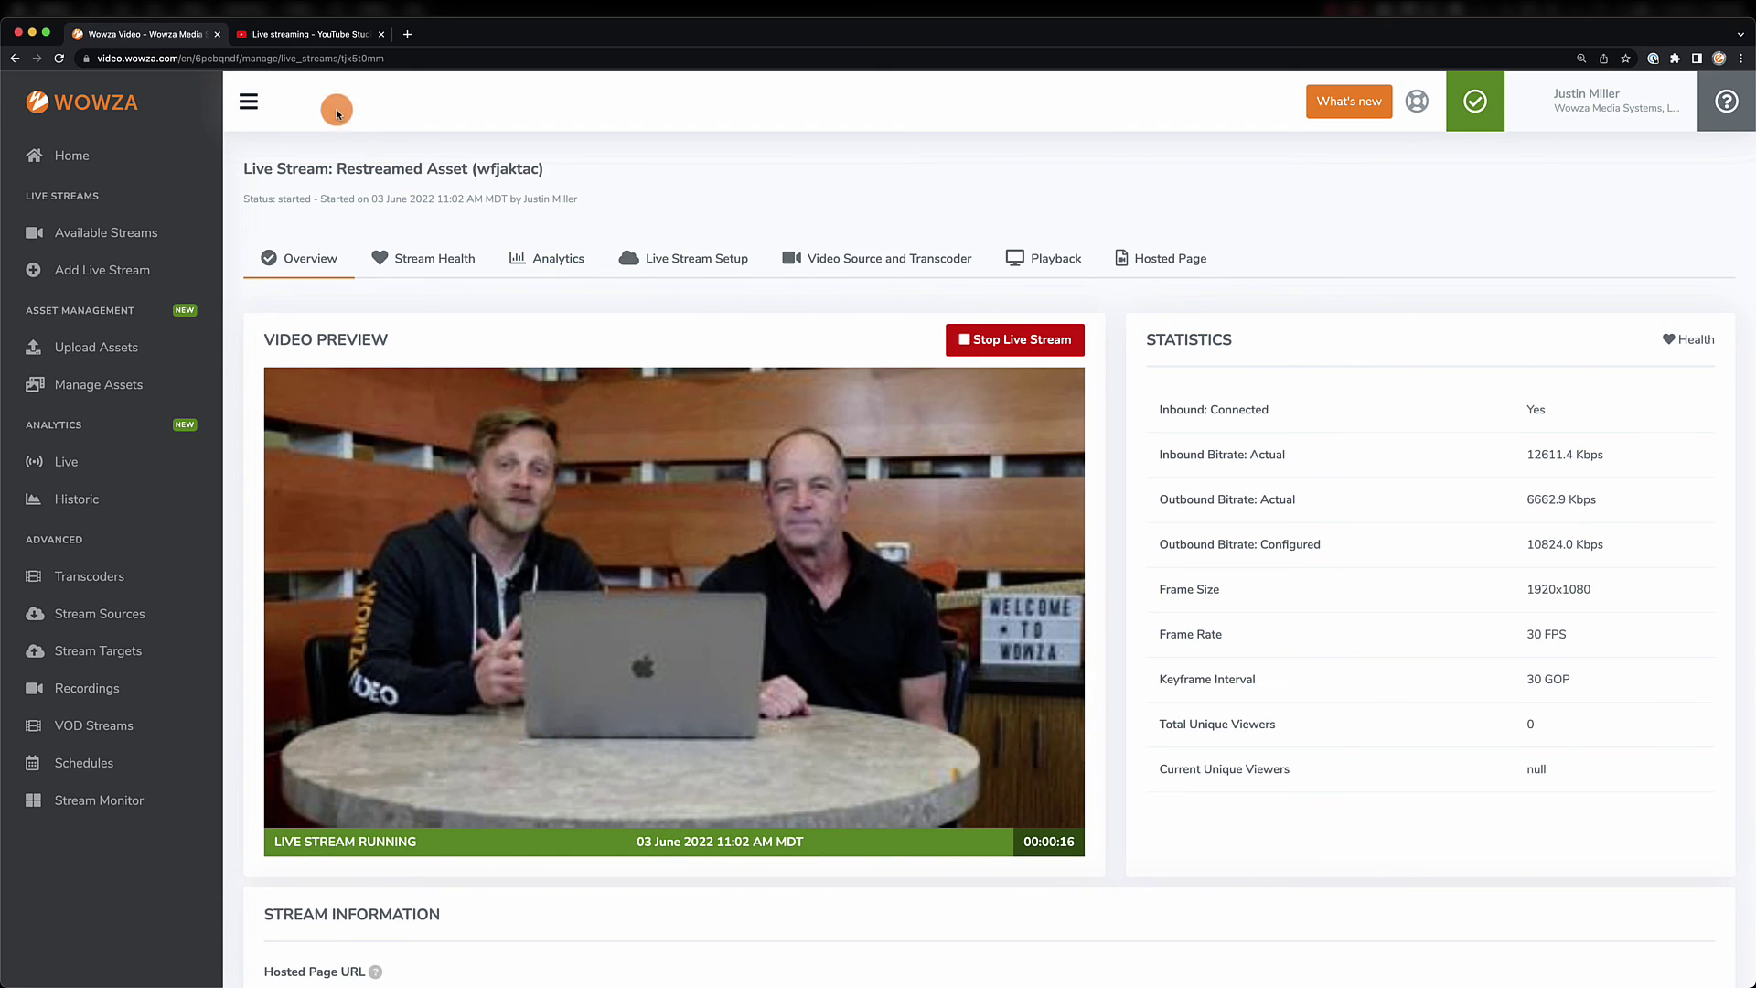
pyautogui.click(307, 39)
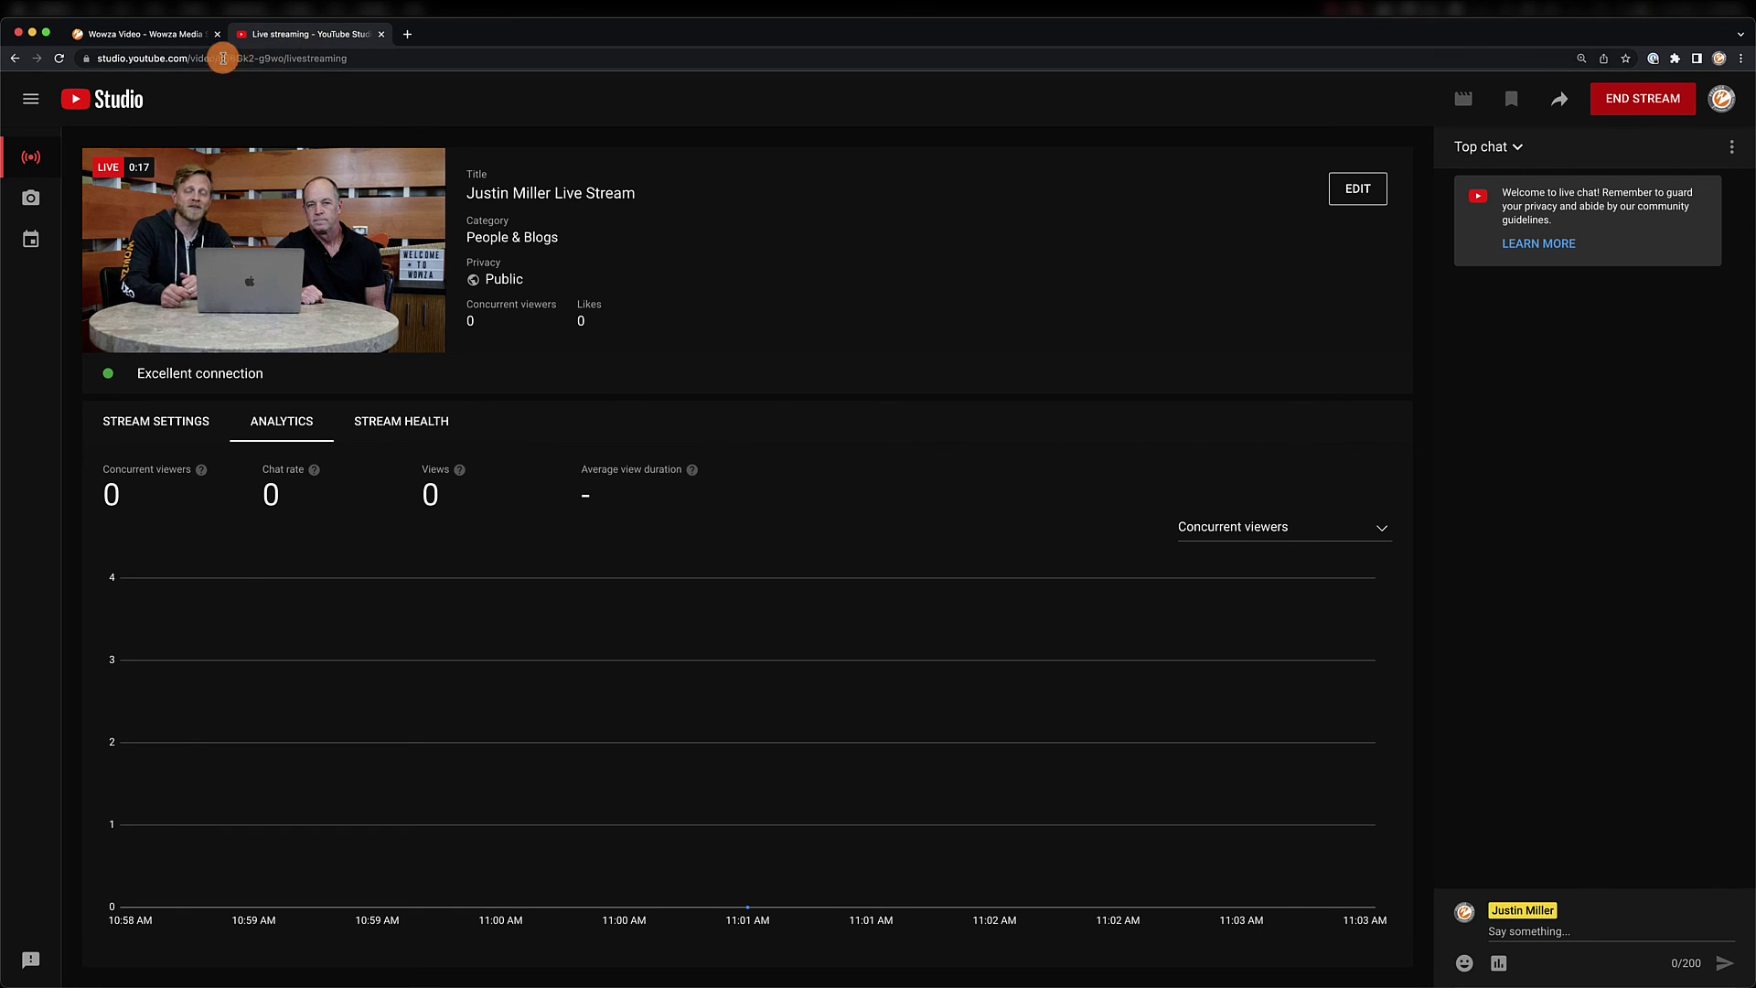
pyautogui.click(155, 33)
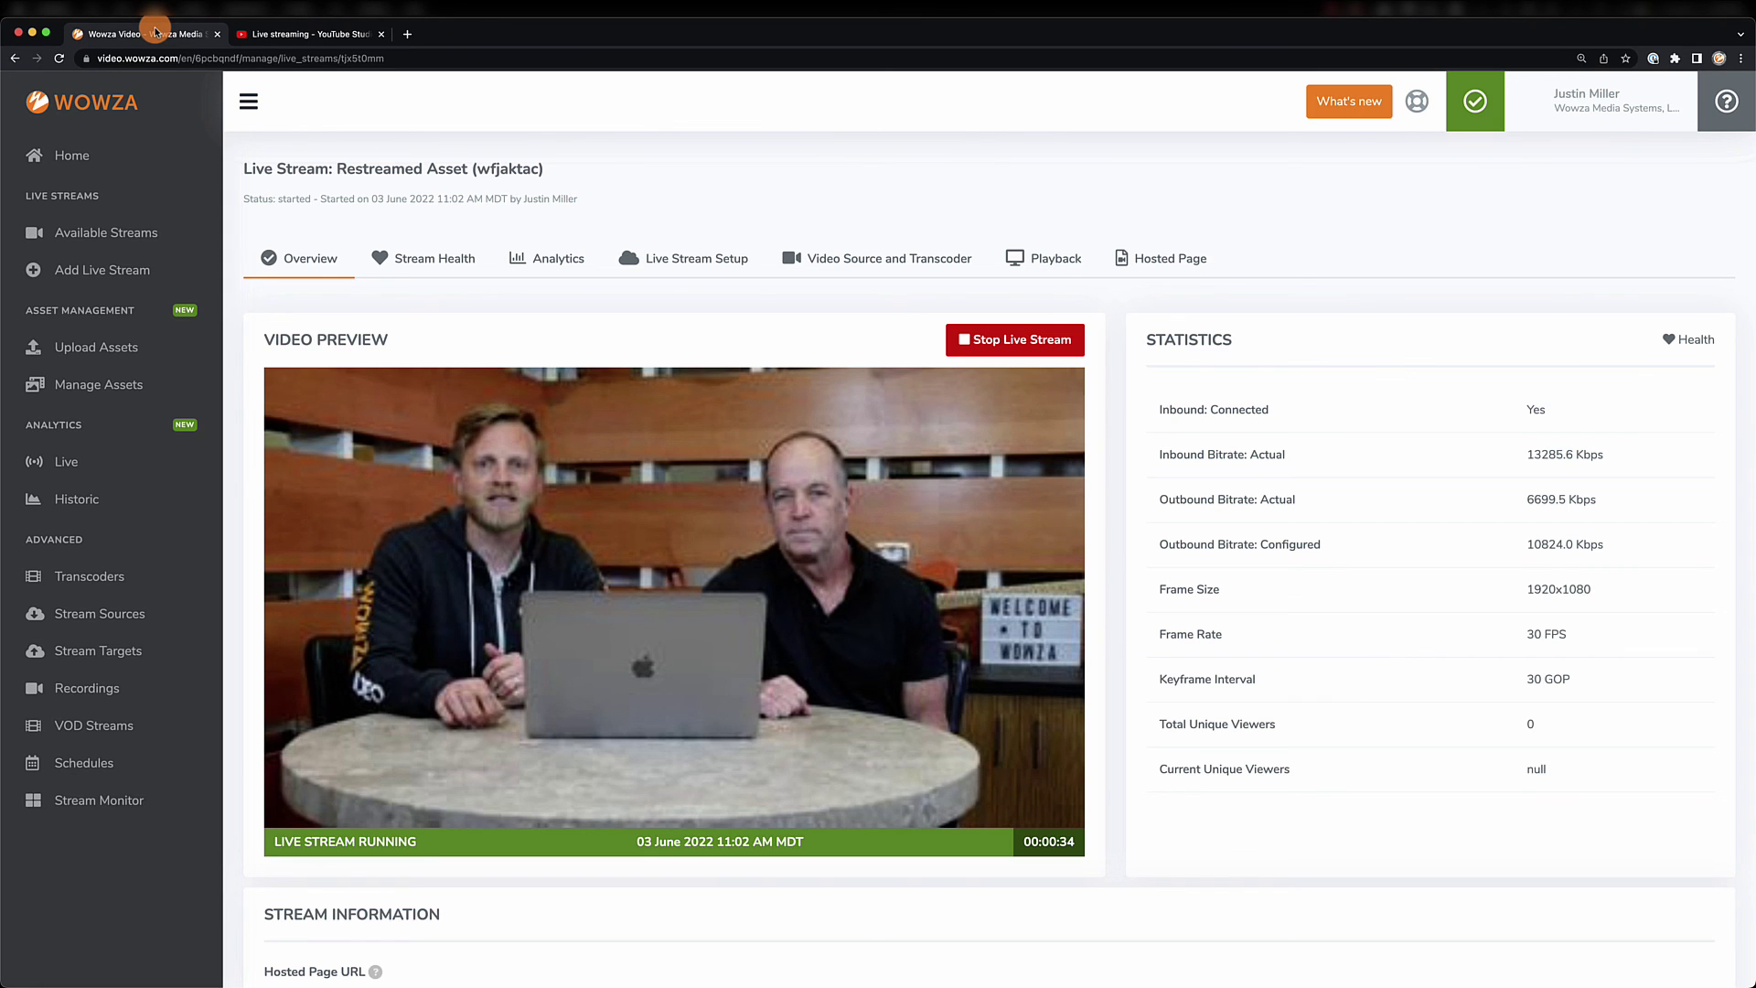